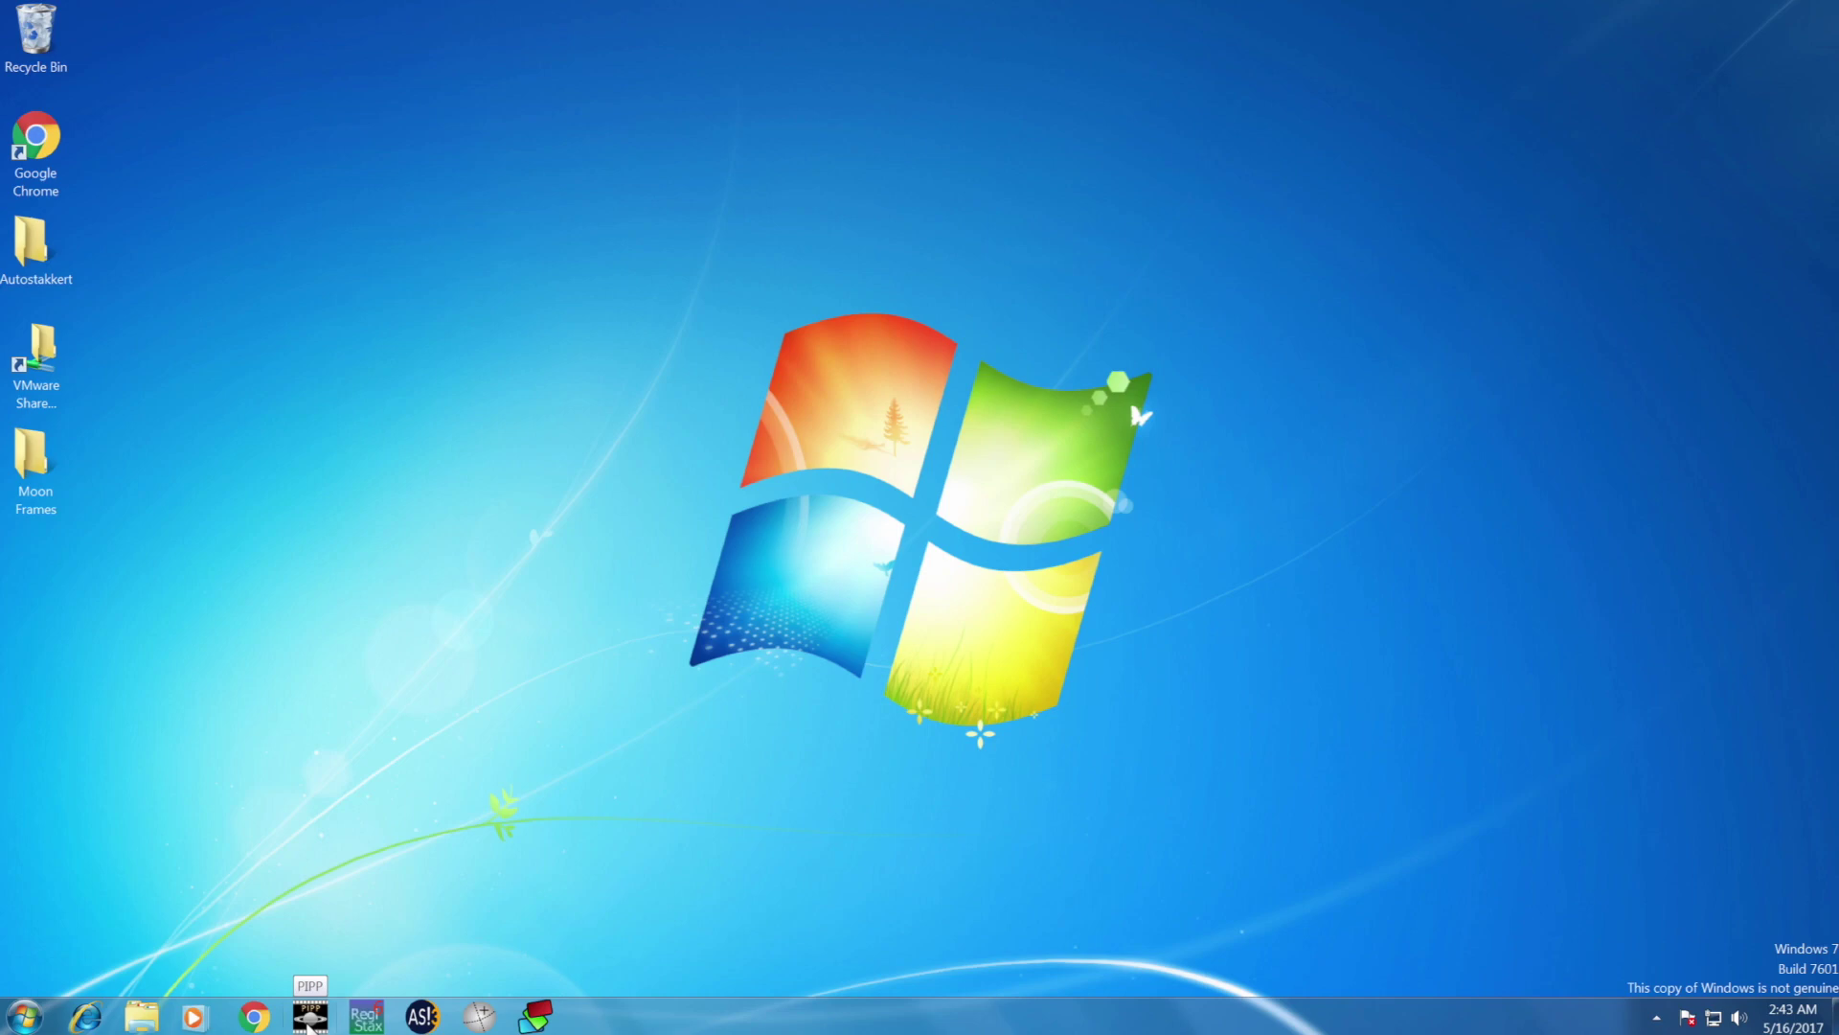
# Step: Launch and close PIPP, AutoStakkert and RegiStax in turn
pyautogui.click(310, 1016)
pyautogui.moveTo(223, 51); pyautogui.dragTo(483, 123)
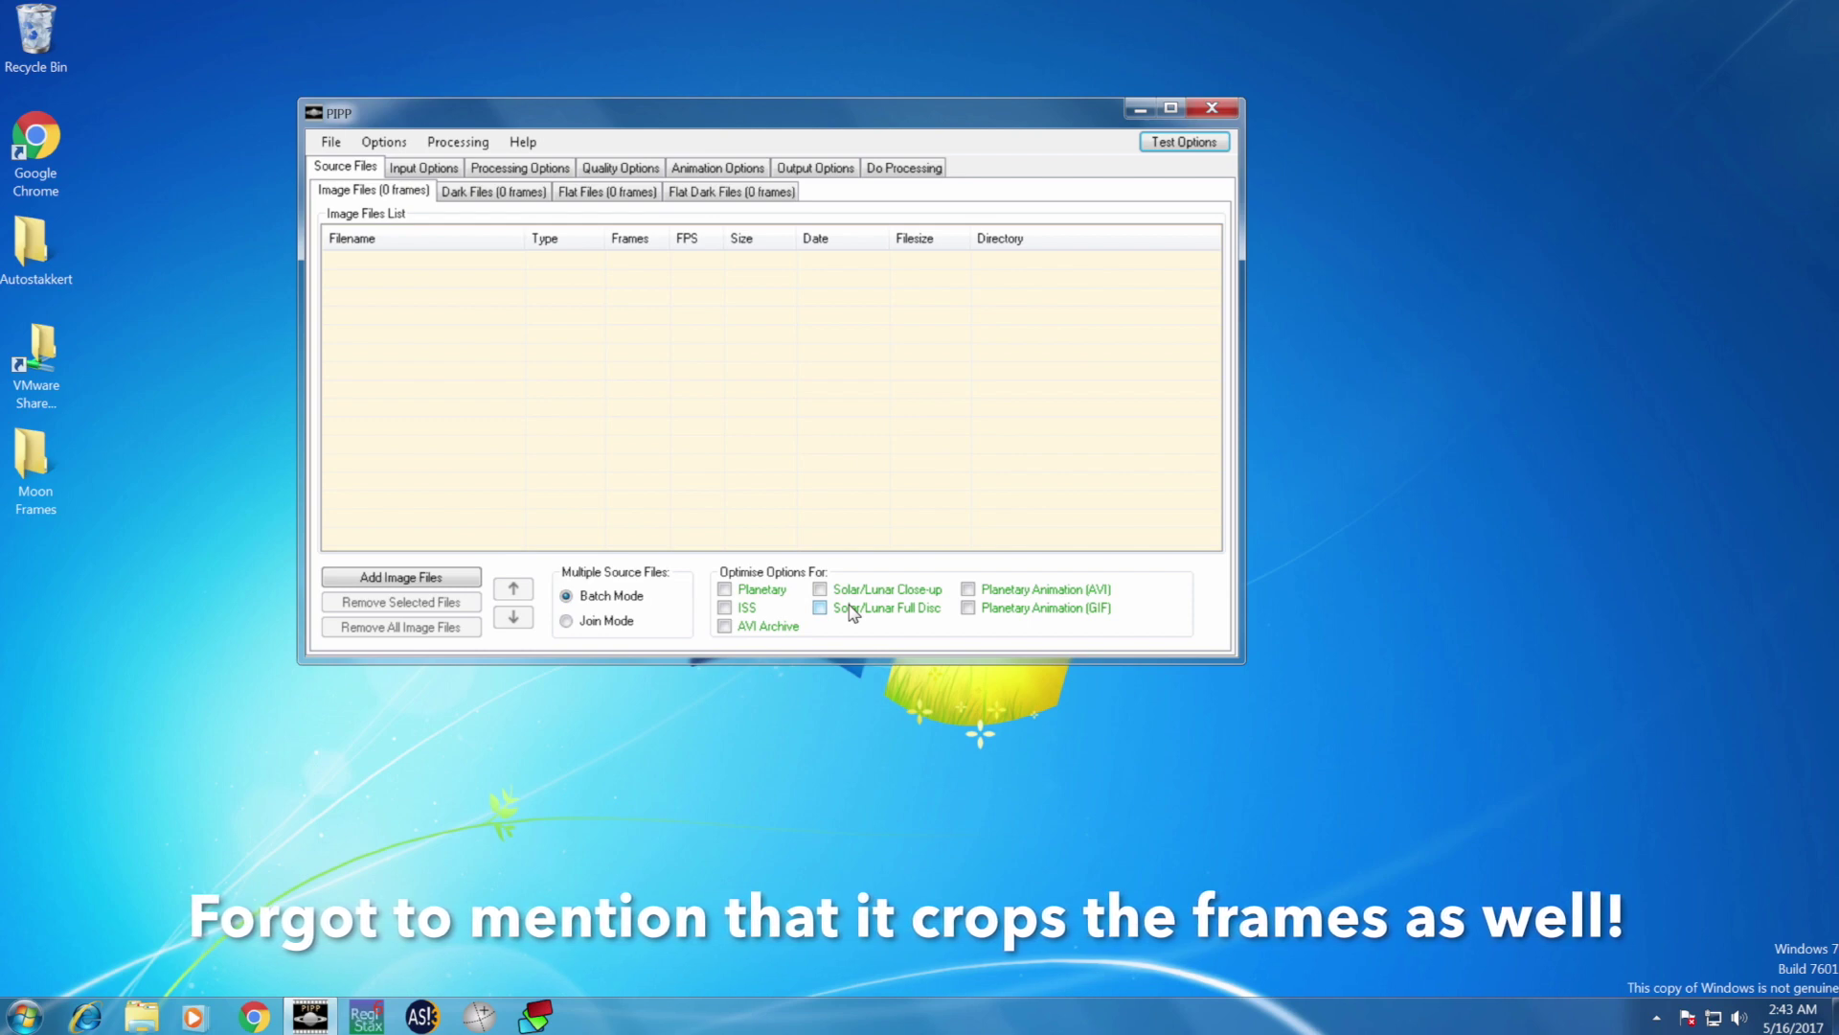
pyautogui.click(1207, 112)
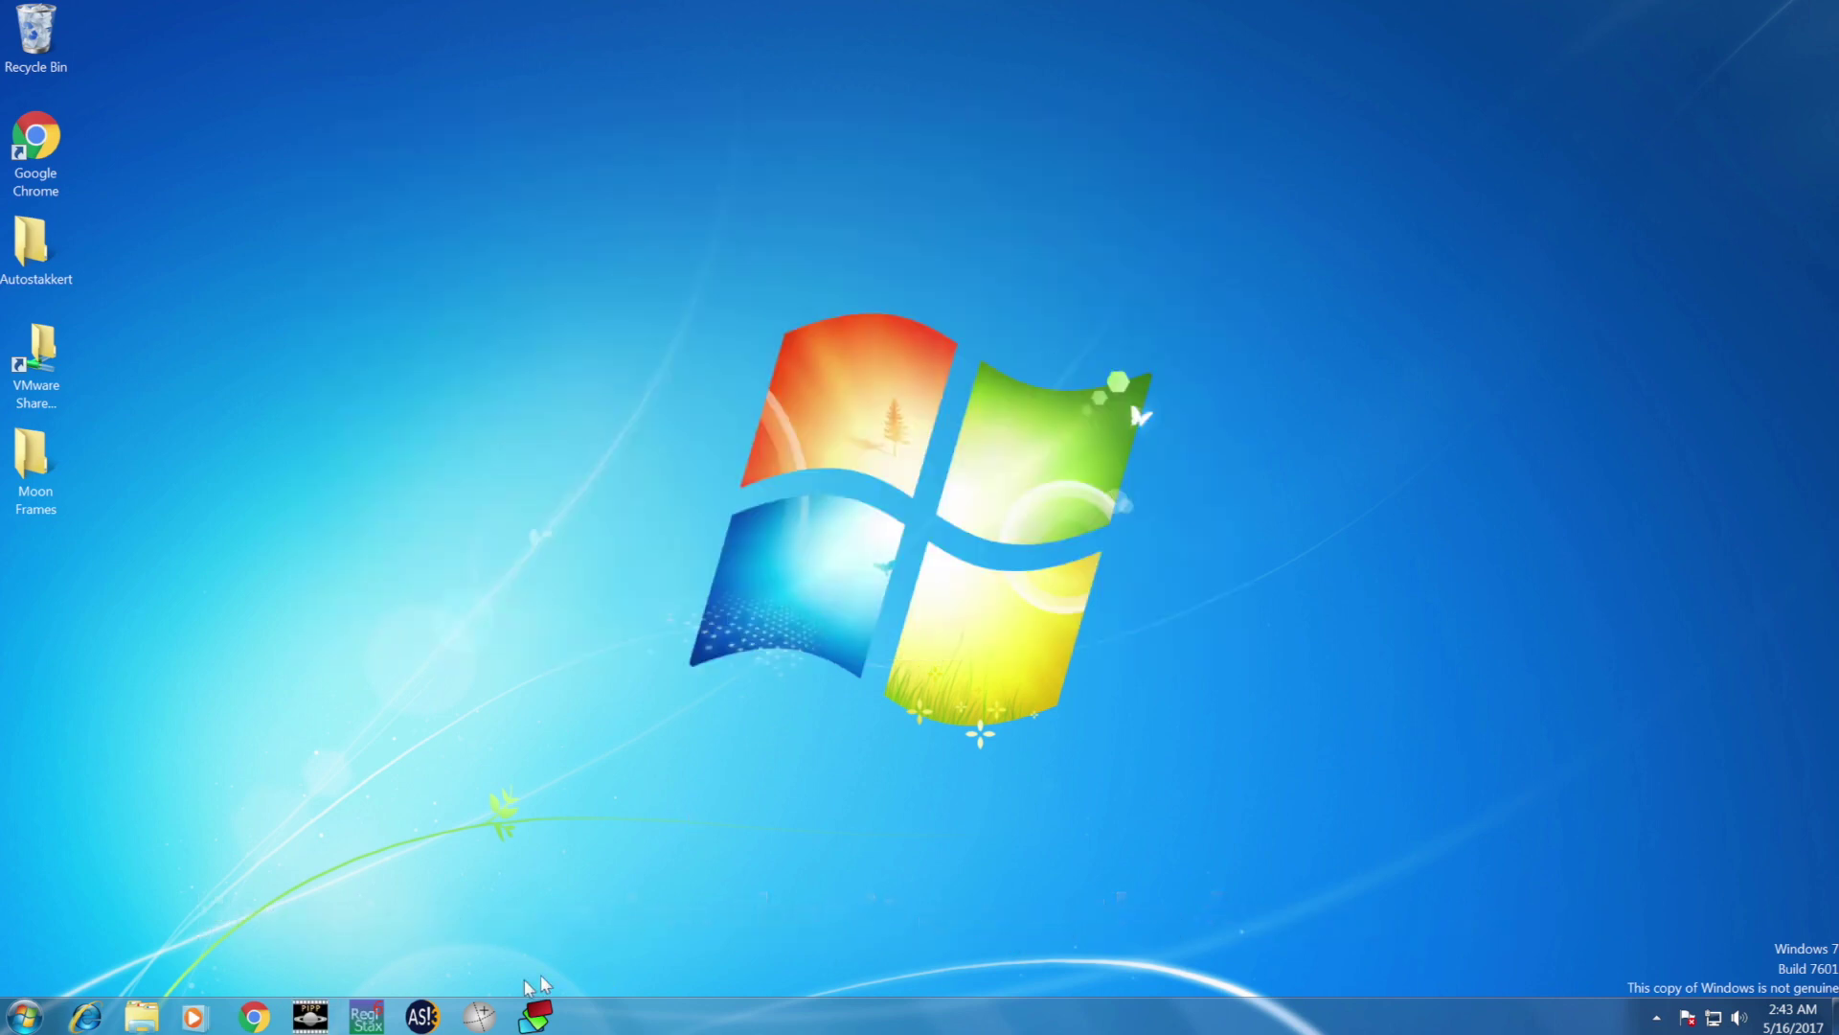
pyautogui.click(424, 1017)
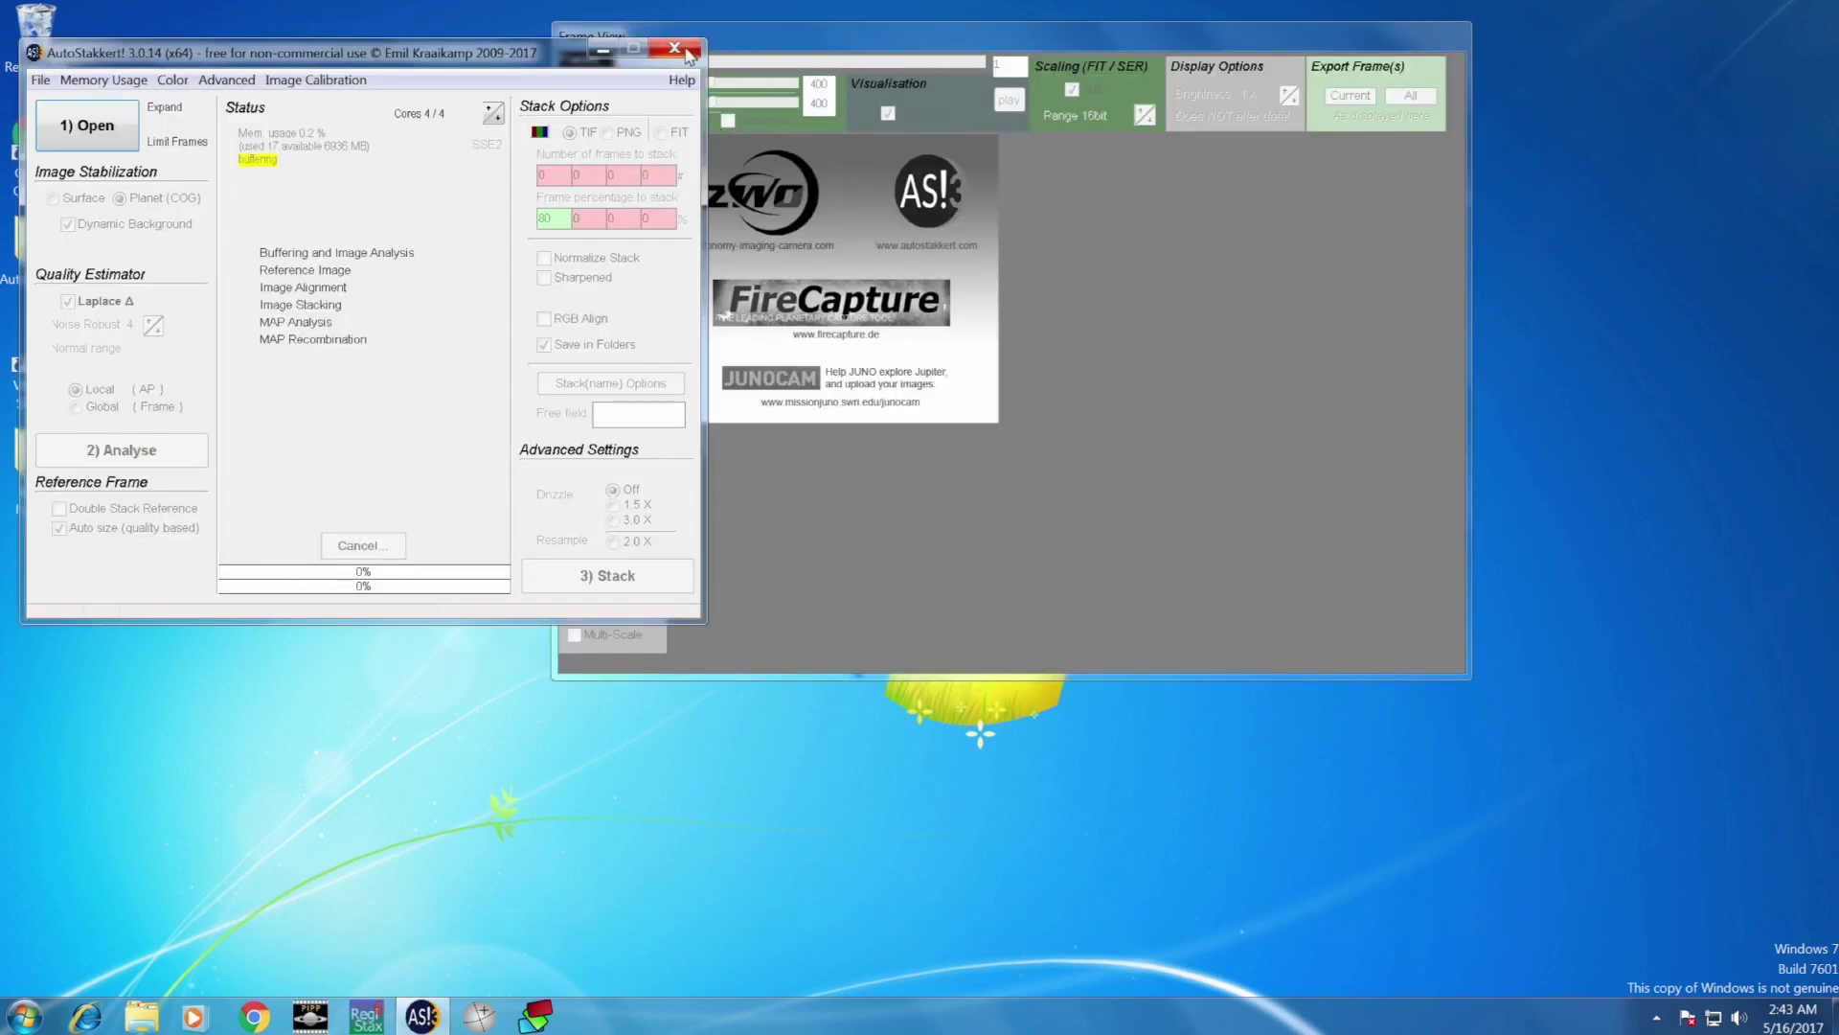
pyautogui.click(677, 50)
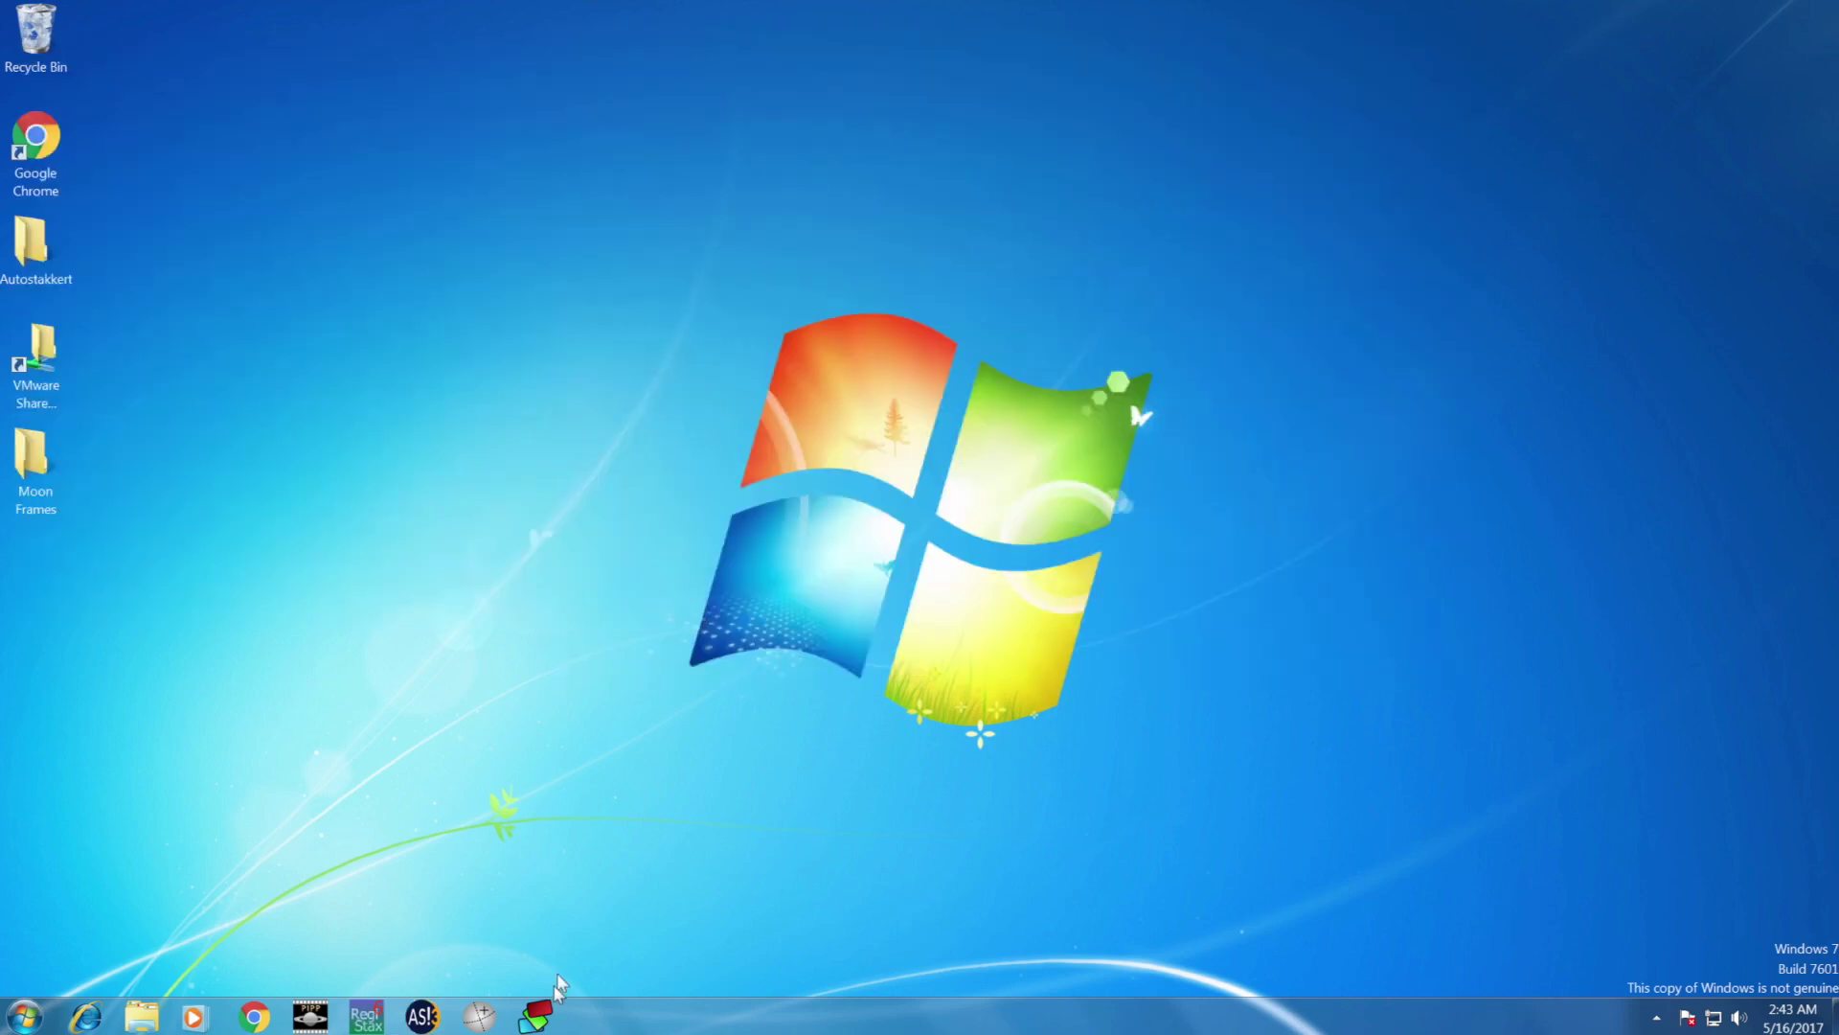
pyautogui.click(362, 1018)
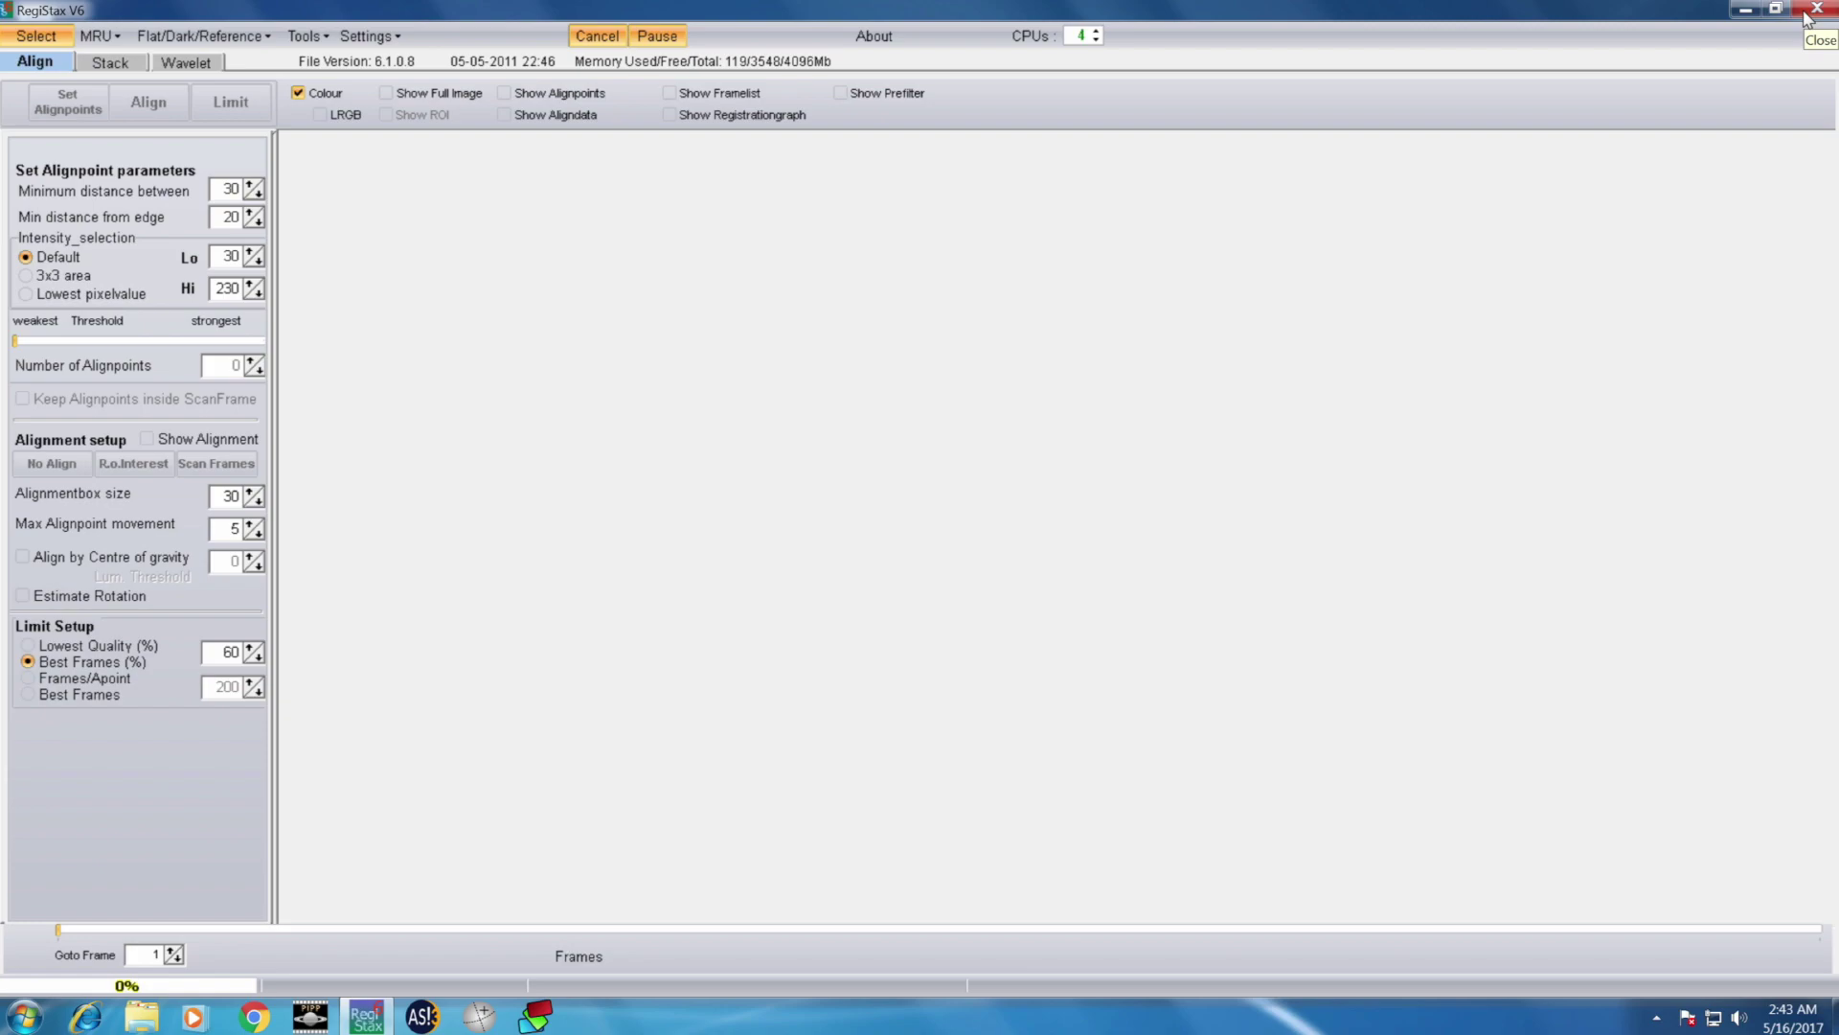
pyautogui.click(1805, 17)
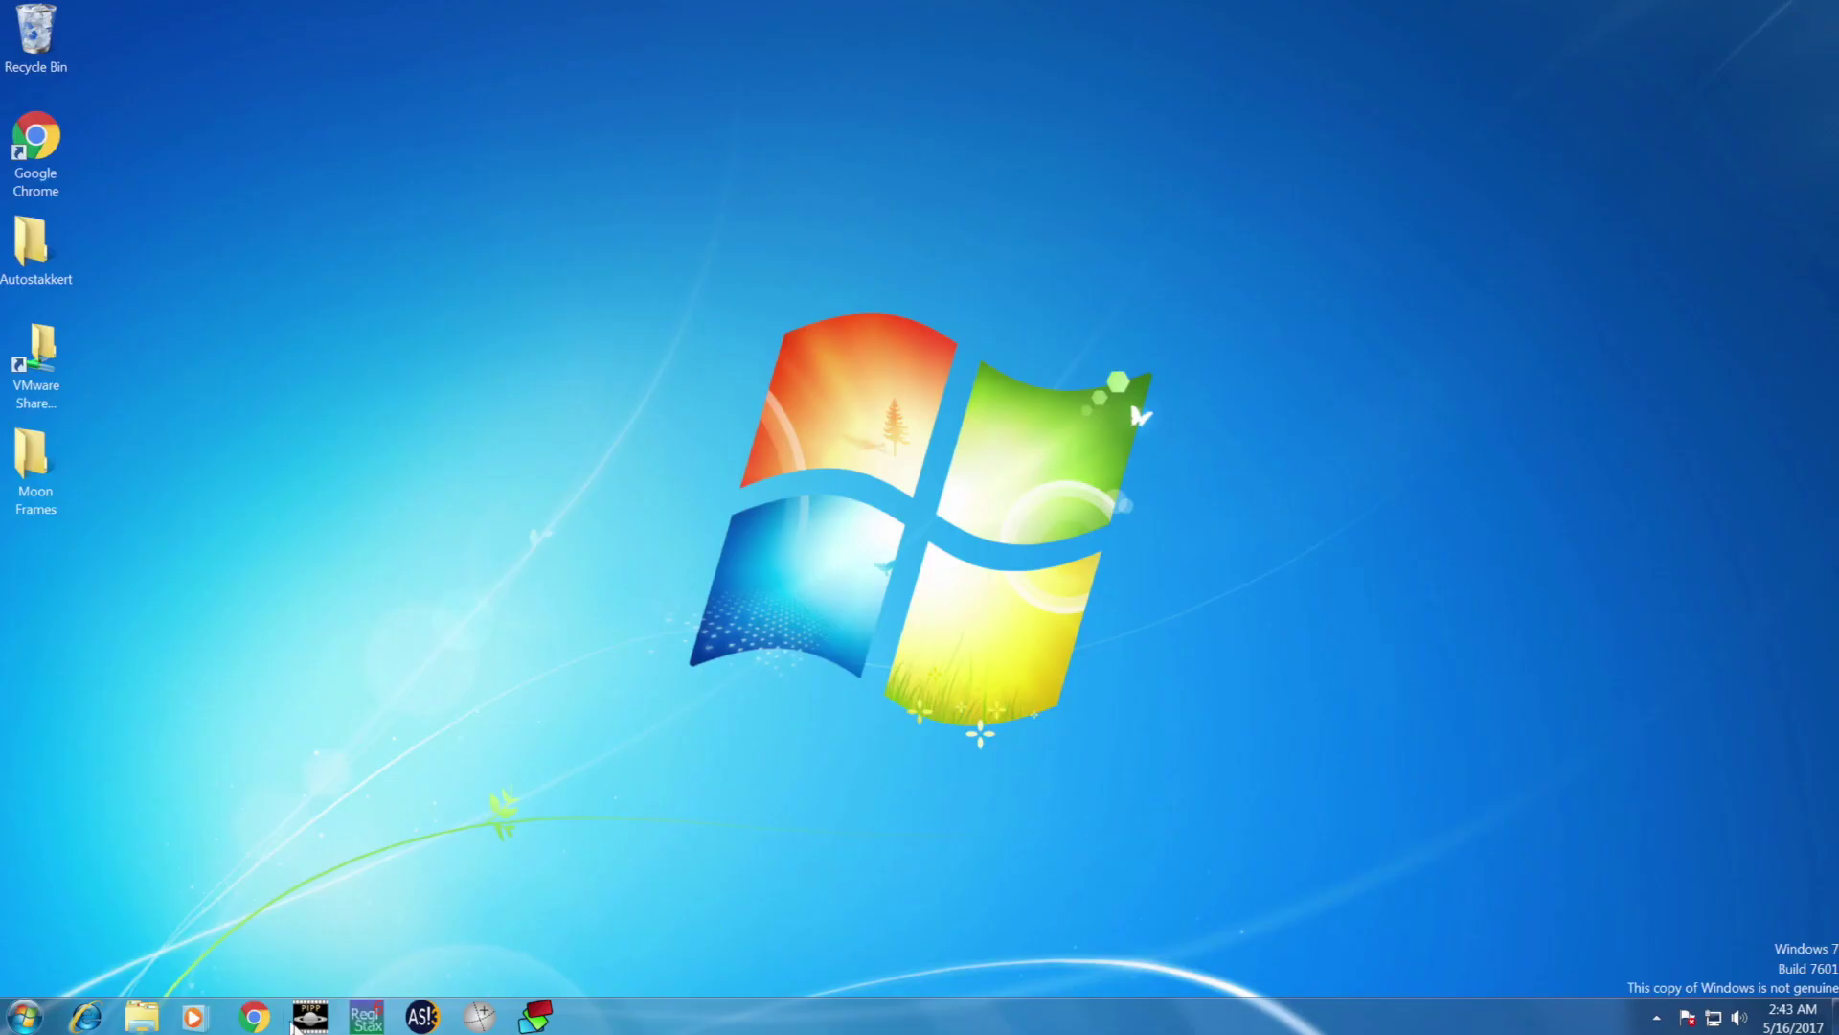
# Step: Drag all moon photos from Moon Frames into PIPP's Image Files list and accept Join Mode
pyautogui.doubleClick(34, 463)
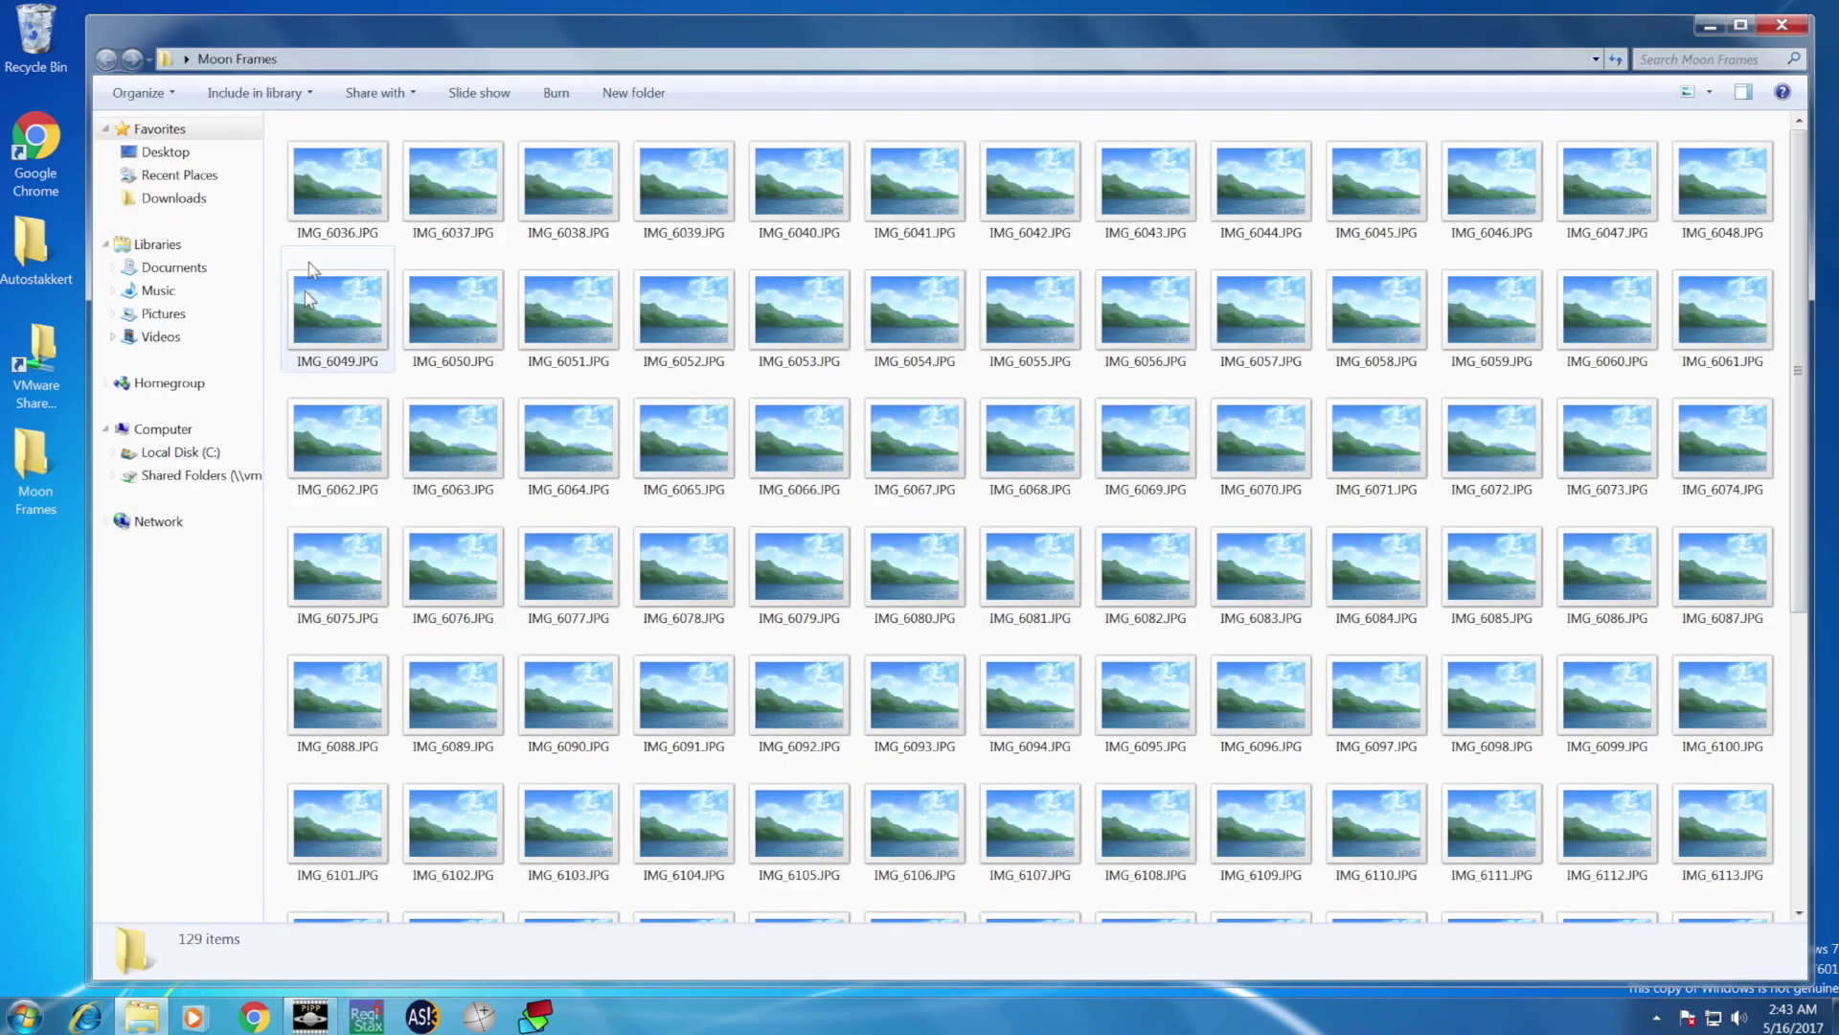
pyautogui.click(337, 180)
pyautogui.moveTo(809, 25); pyautogui.dragTo(763, 463)
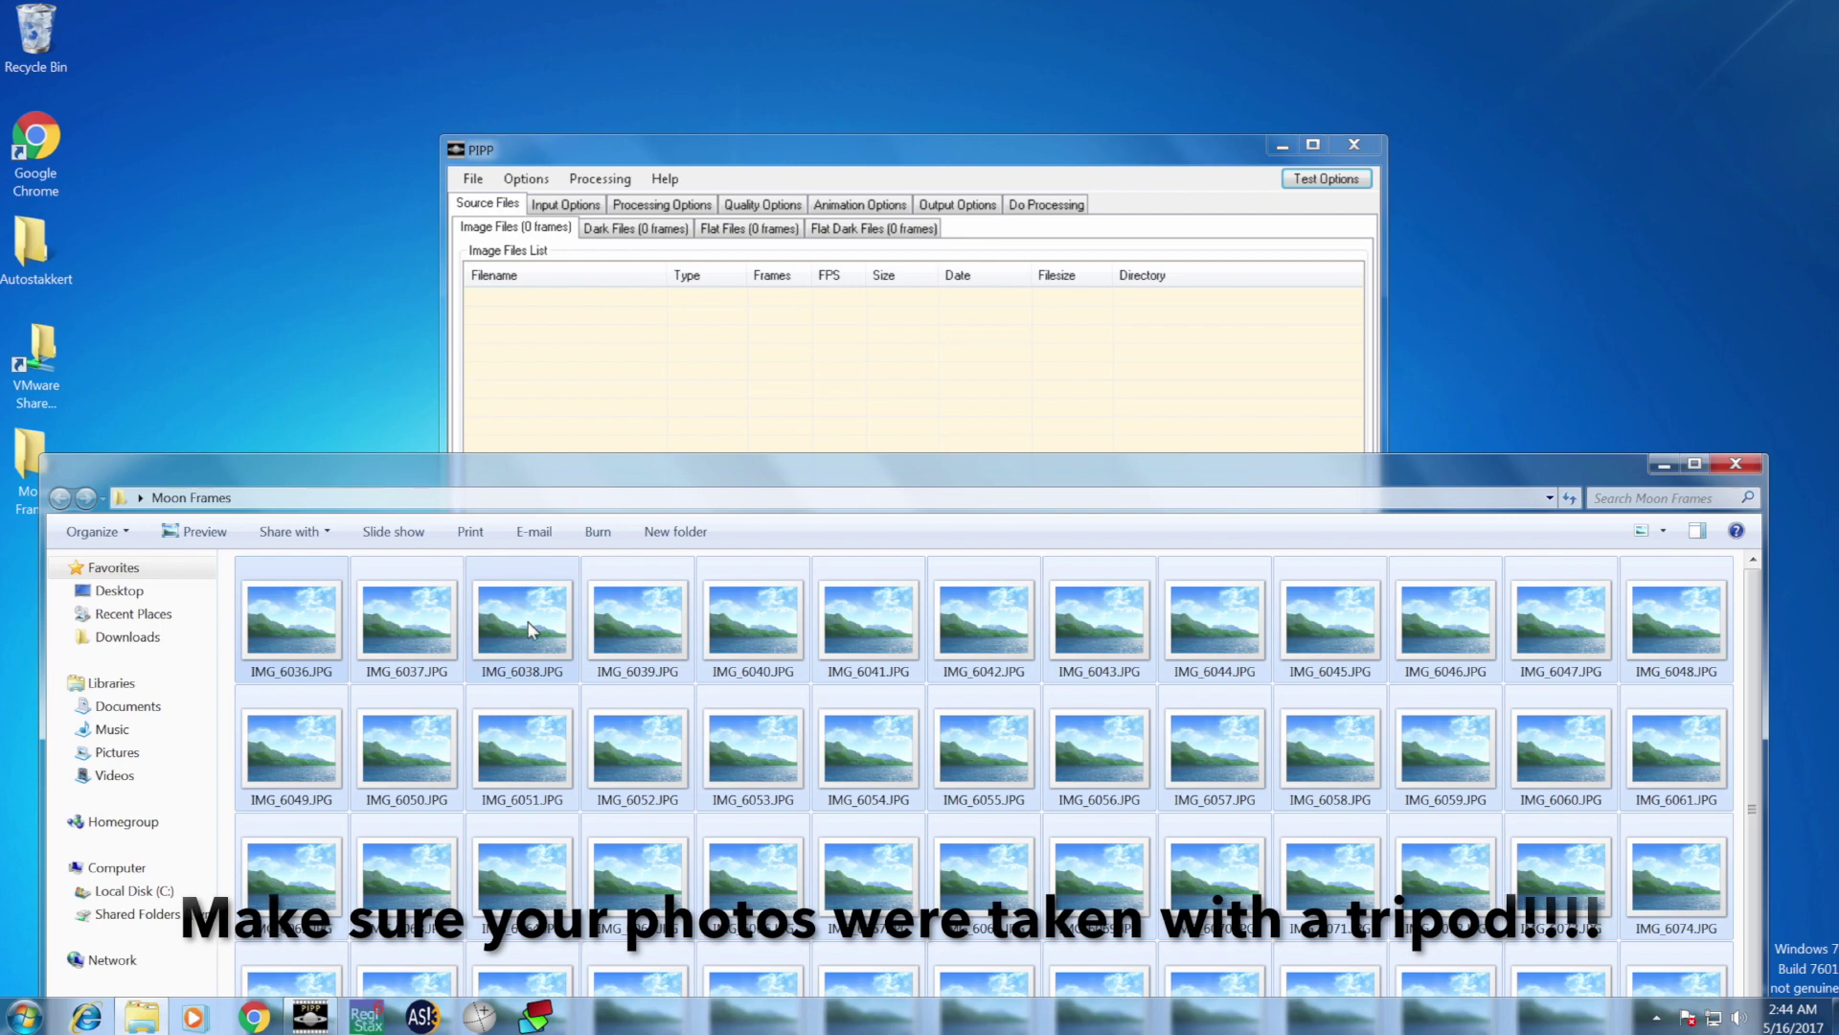
pyautogui.moveTo(512, 624); pyautogui.dragTo(649, 383)
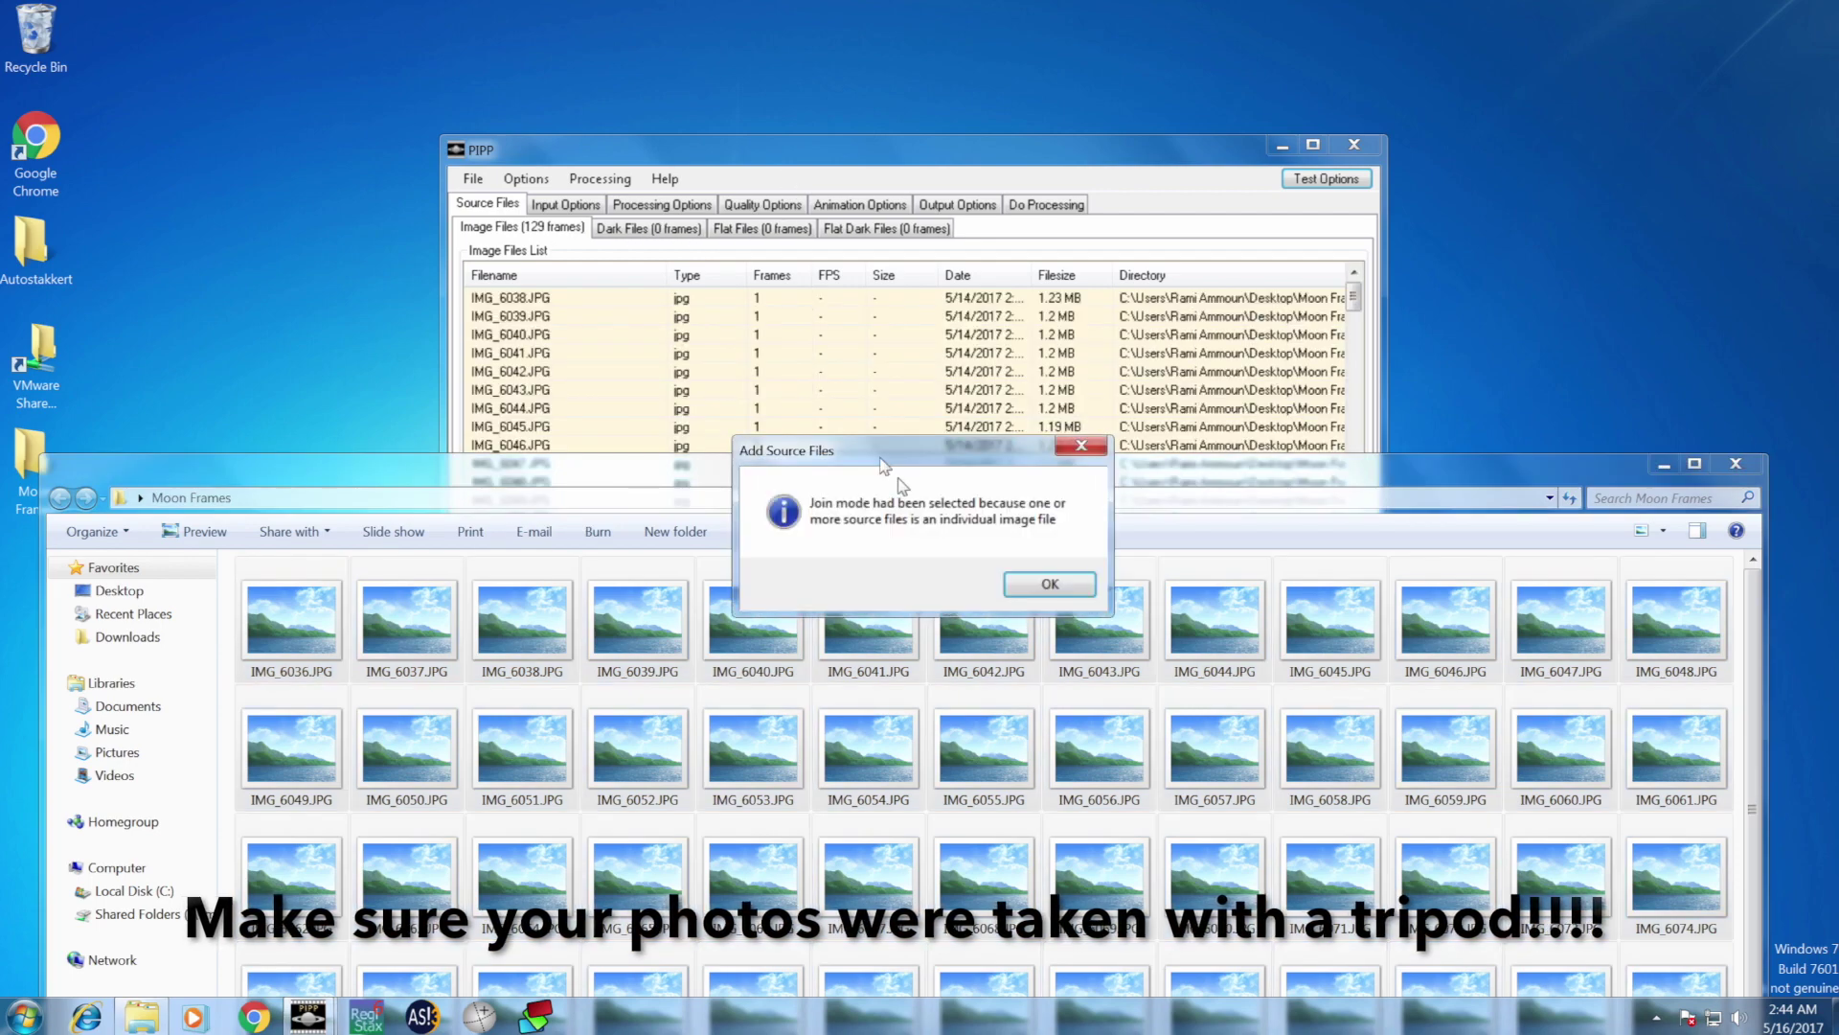
pyautogui.click(1058, 582)
pyautogui.click(1665, 466)
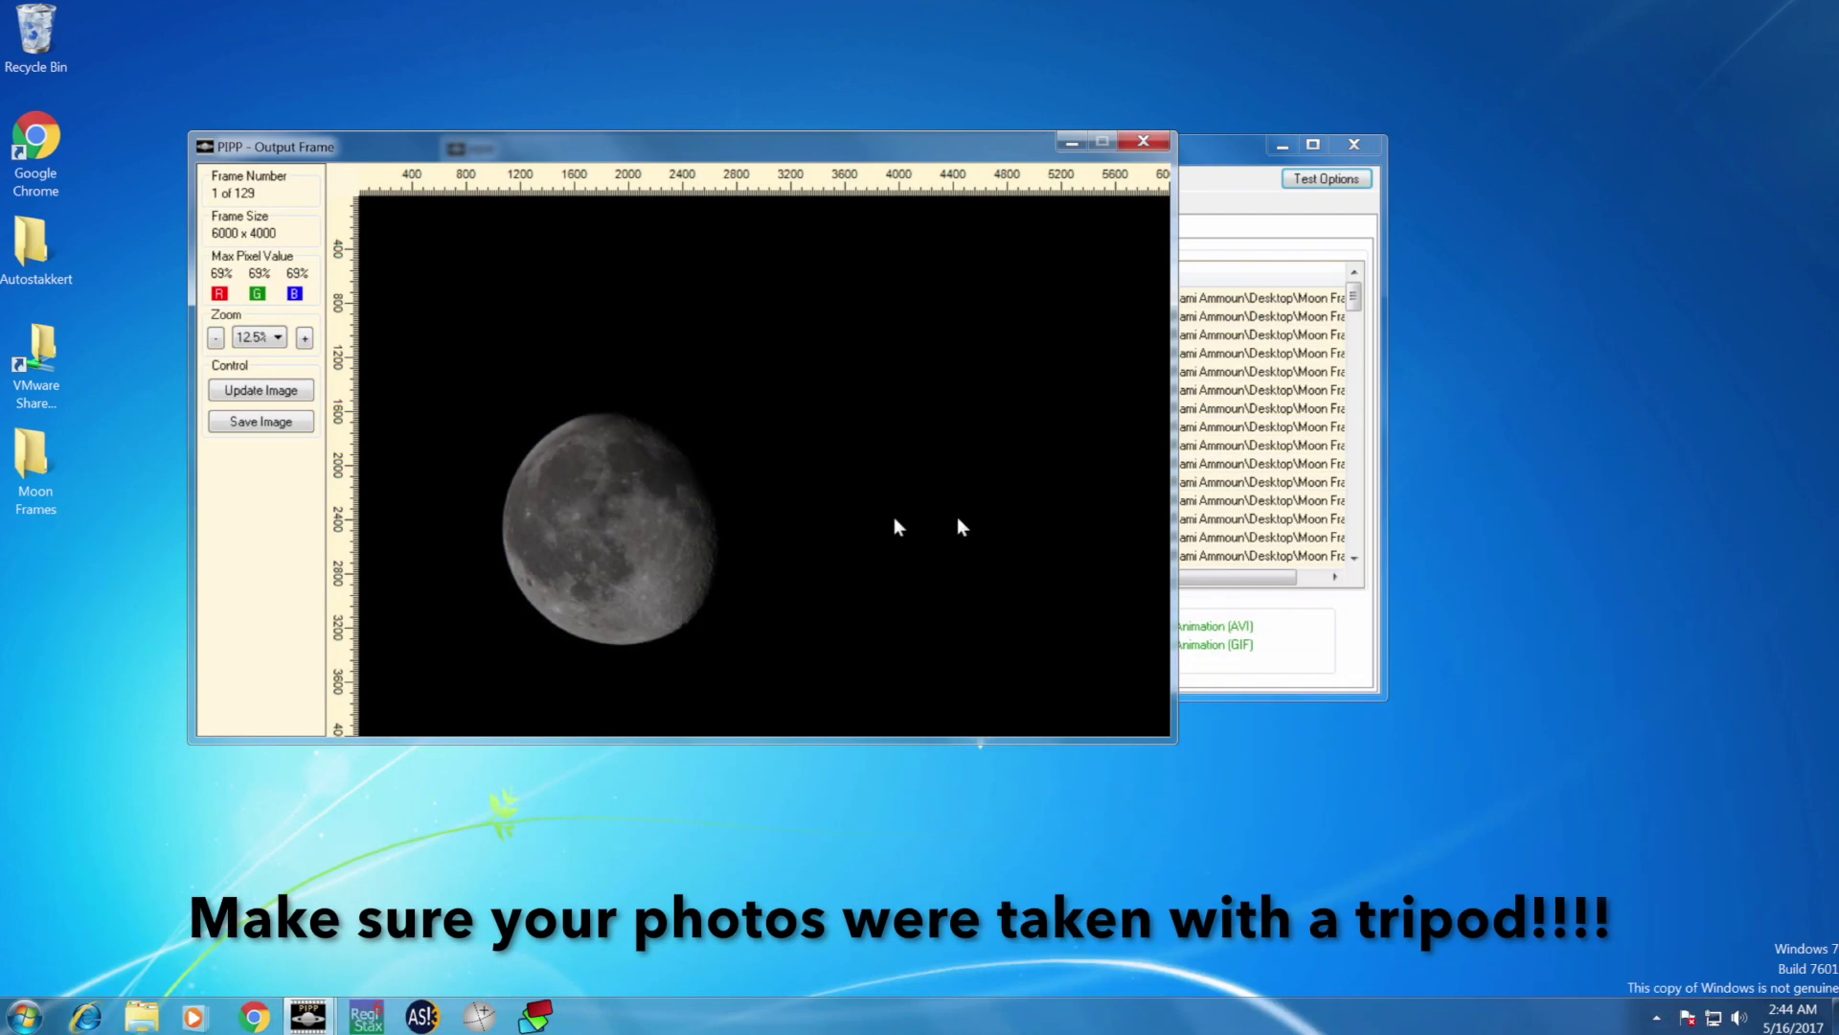
pyautogui.moveTo(640, 147); pyautogui.dragTo(1210, 143)
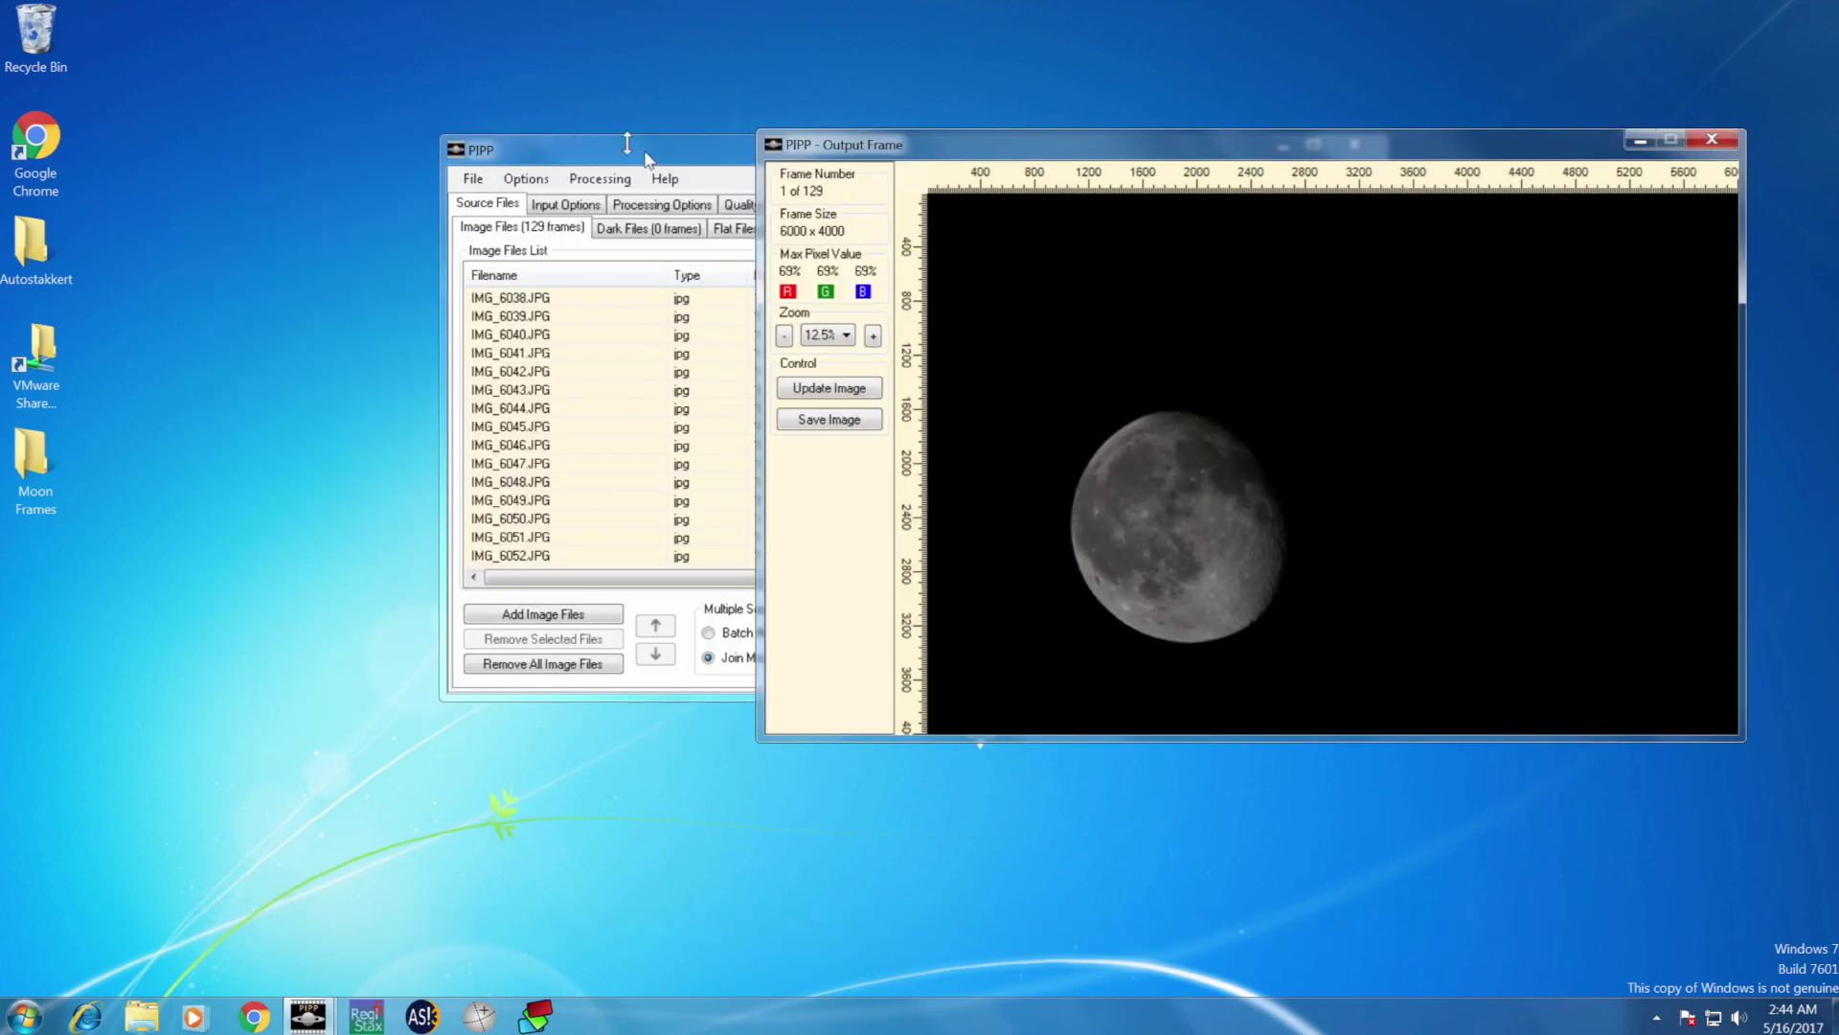
pyautogui.moveTo(607, 146); pyautogui.dragTo(259, 152)
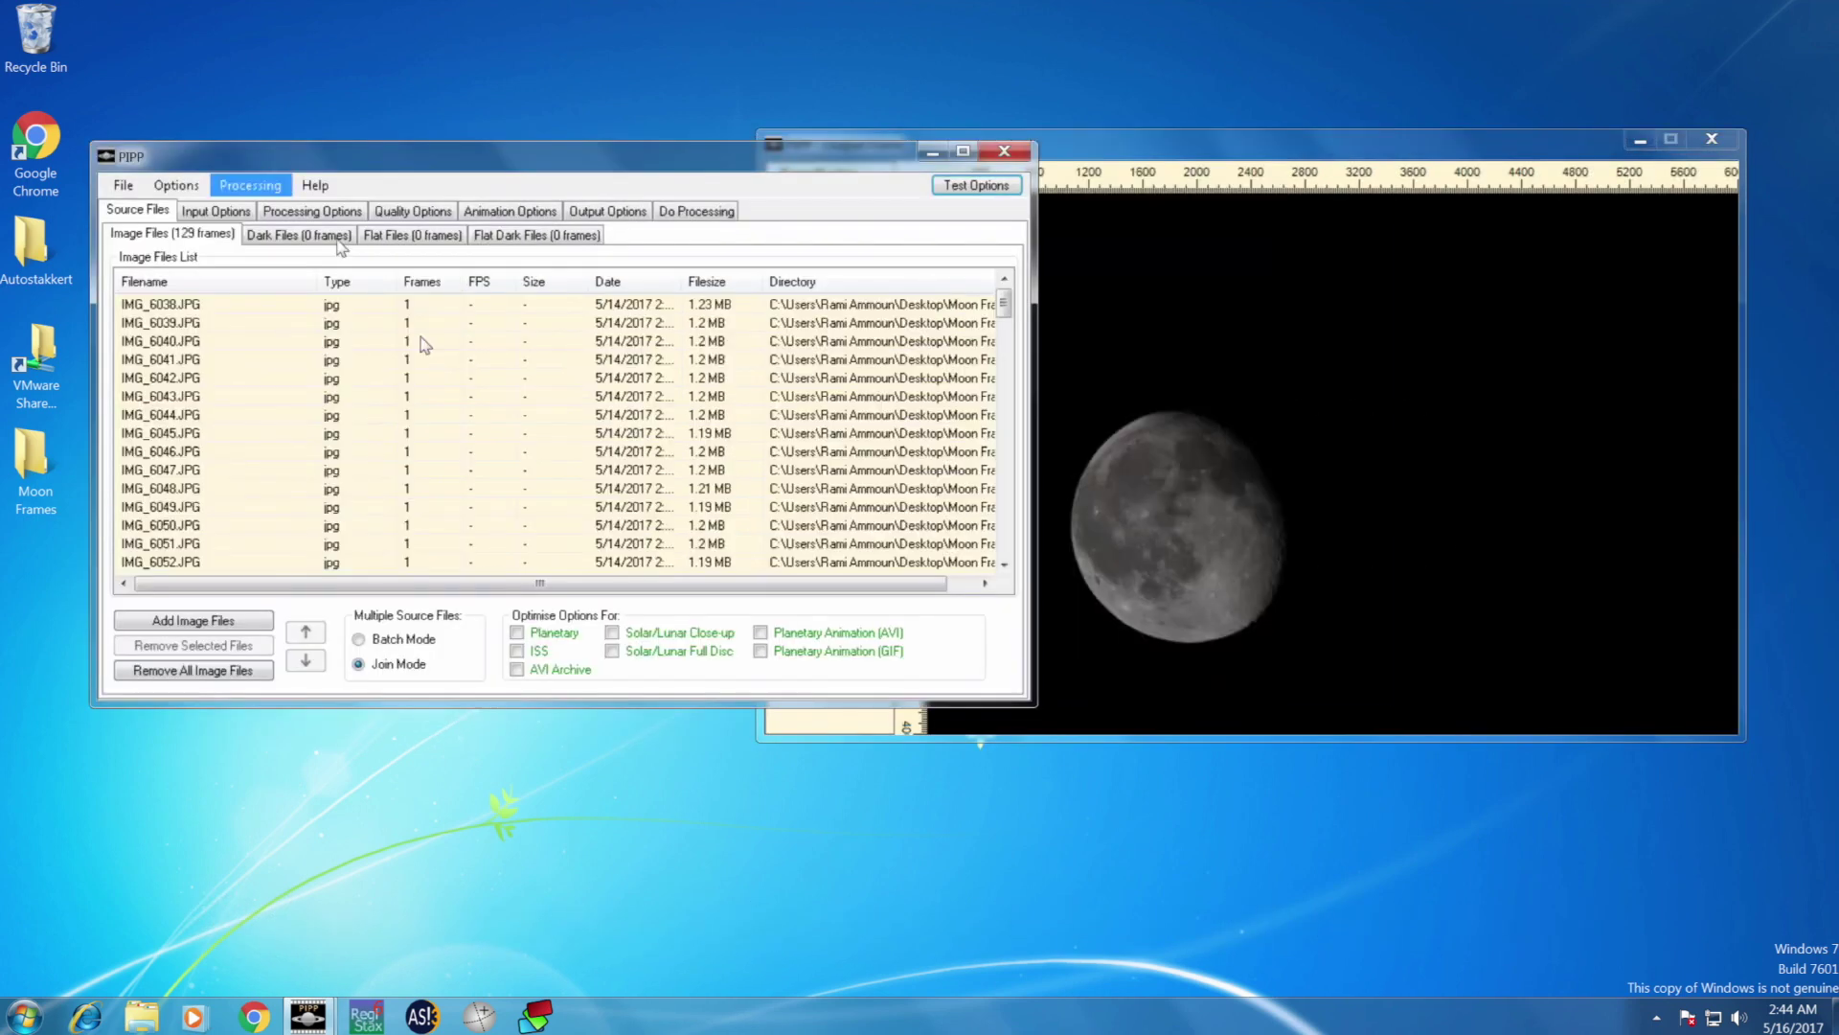
# Step: Enable Solar/Lunar Full Disc optimisation and untick Convert Colour To Monochrome
pyautogui.click(613, 653)
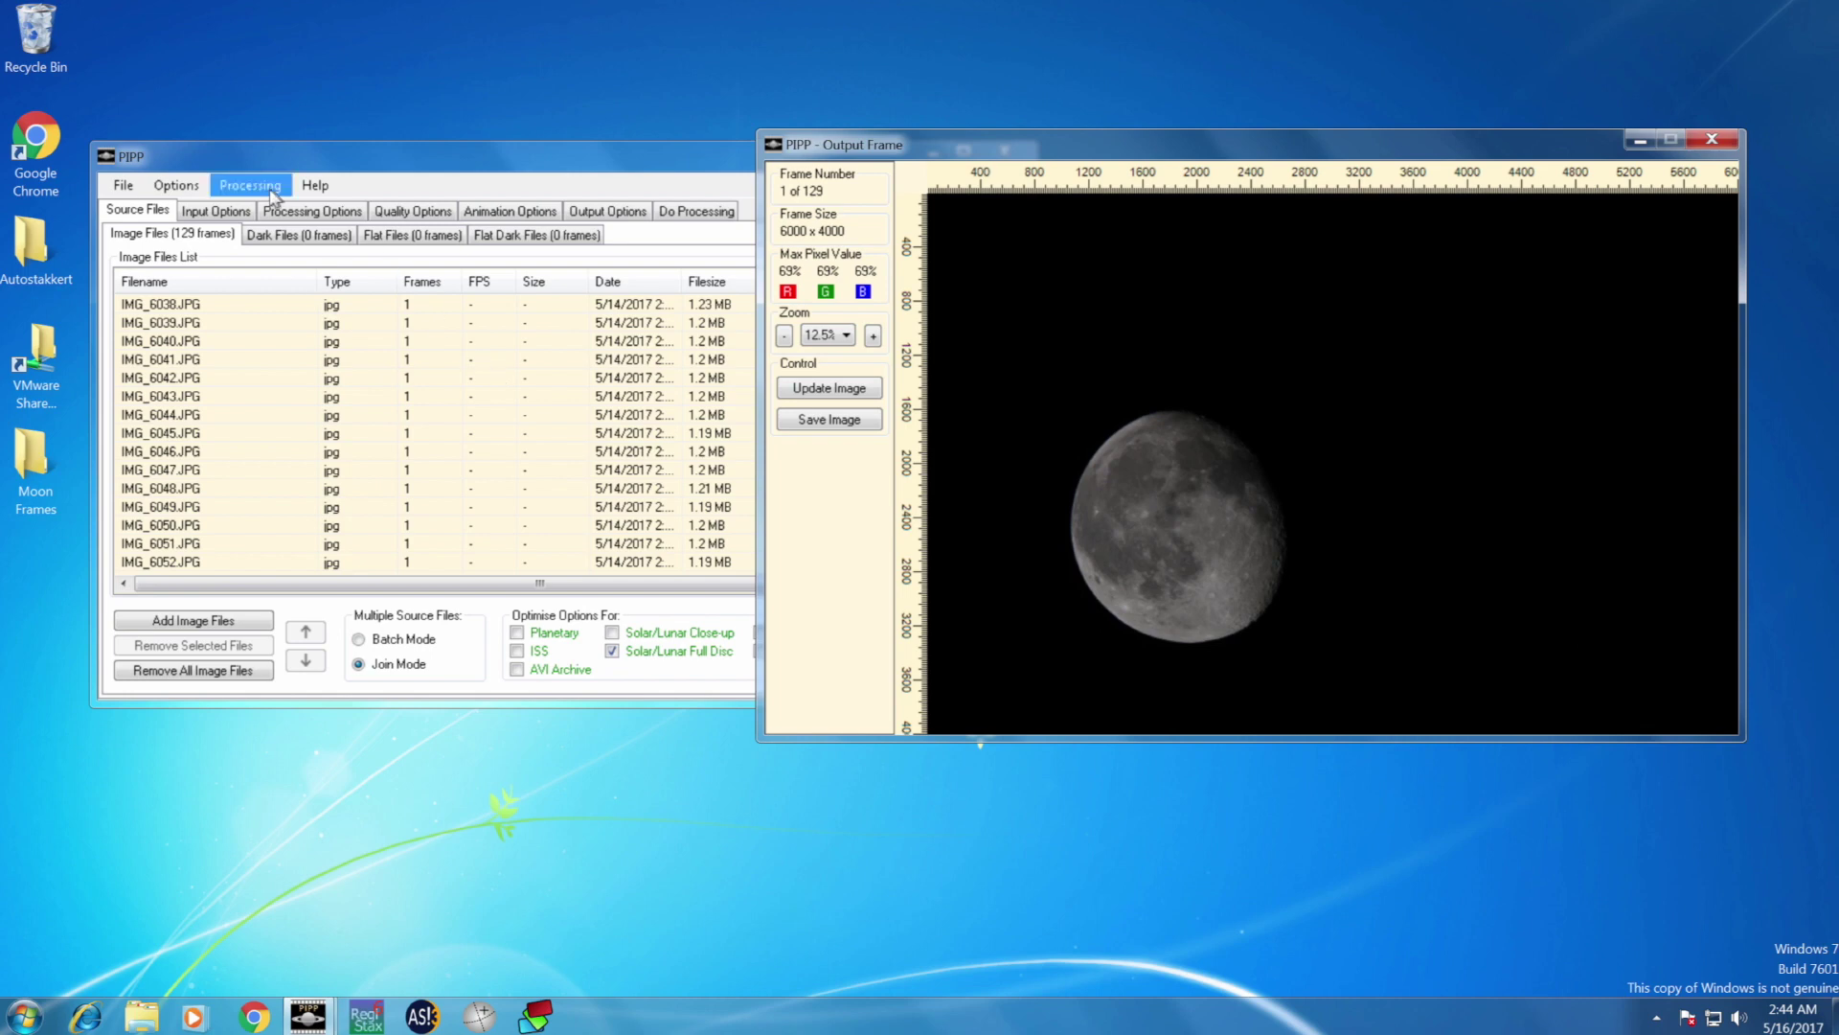
pyautogui.click(283, 213)
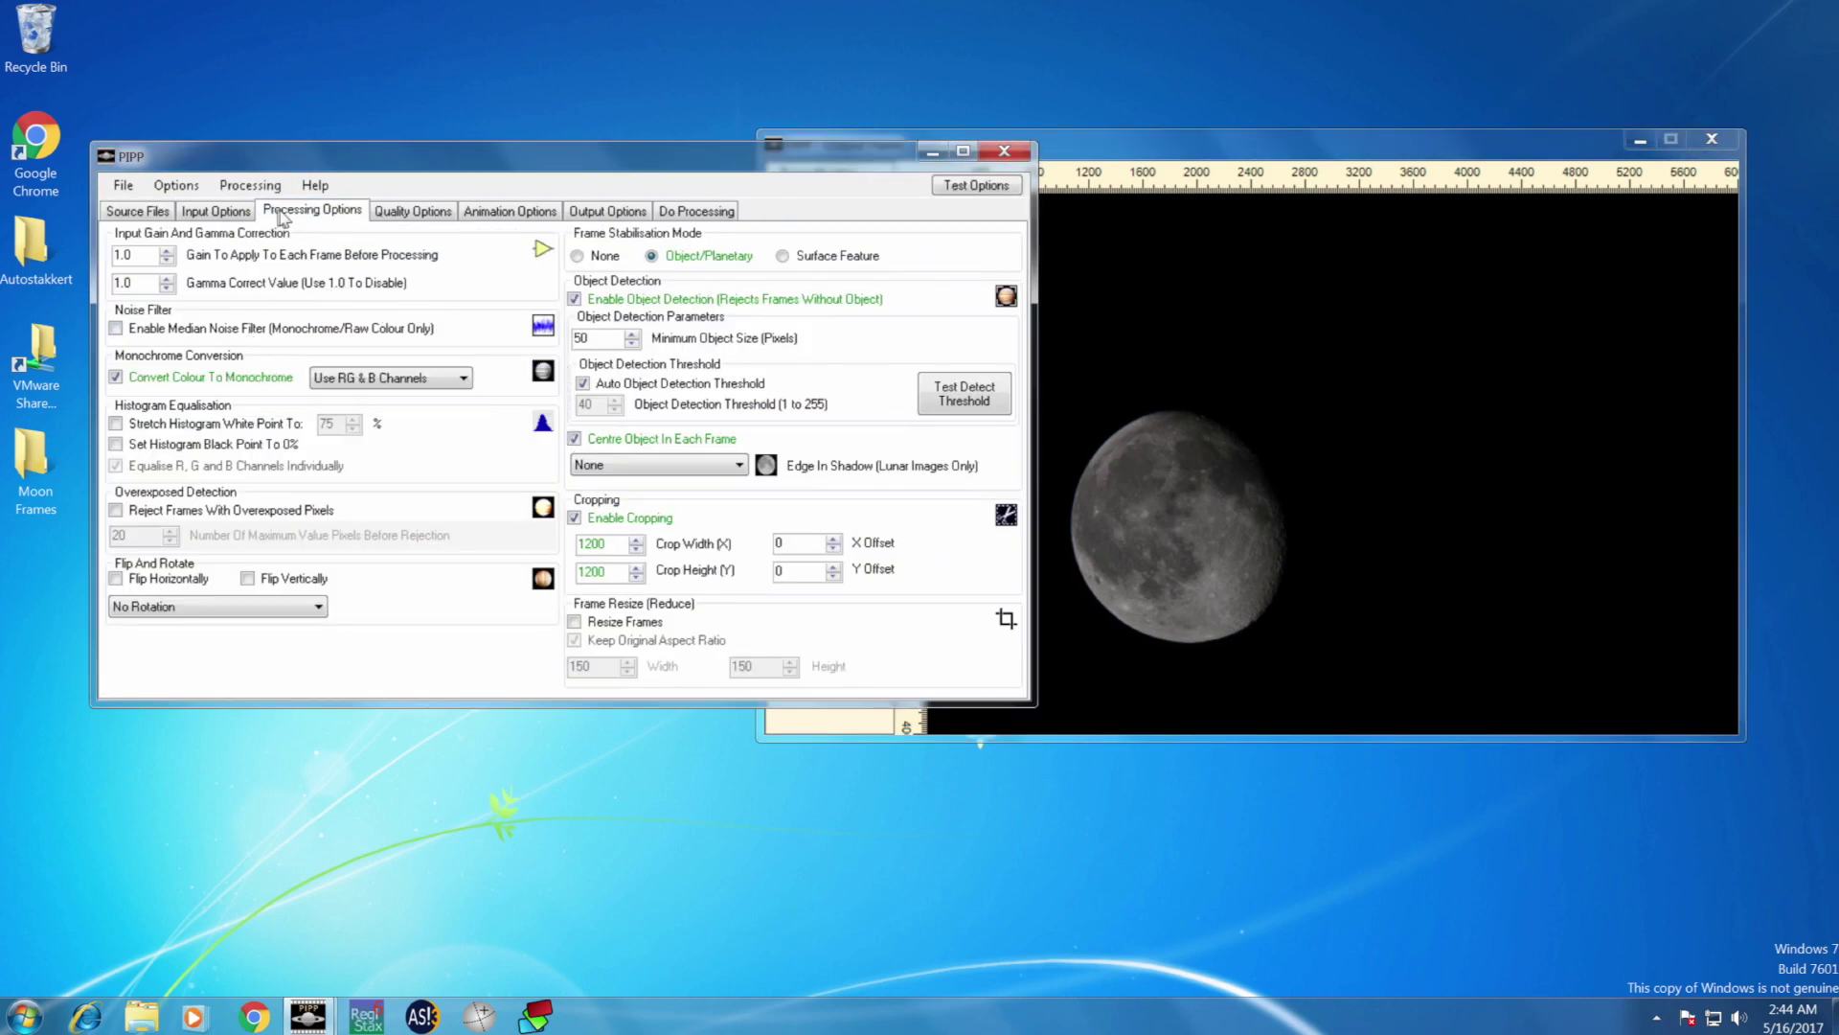
pyautogui.click(116, 377)
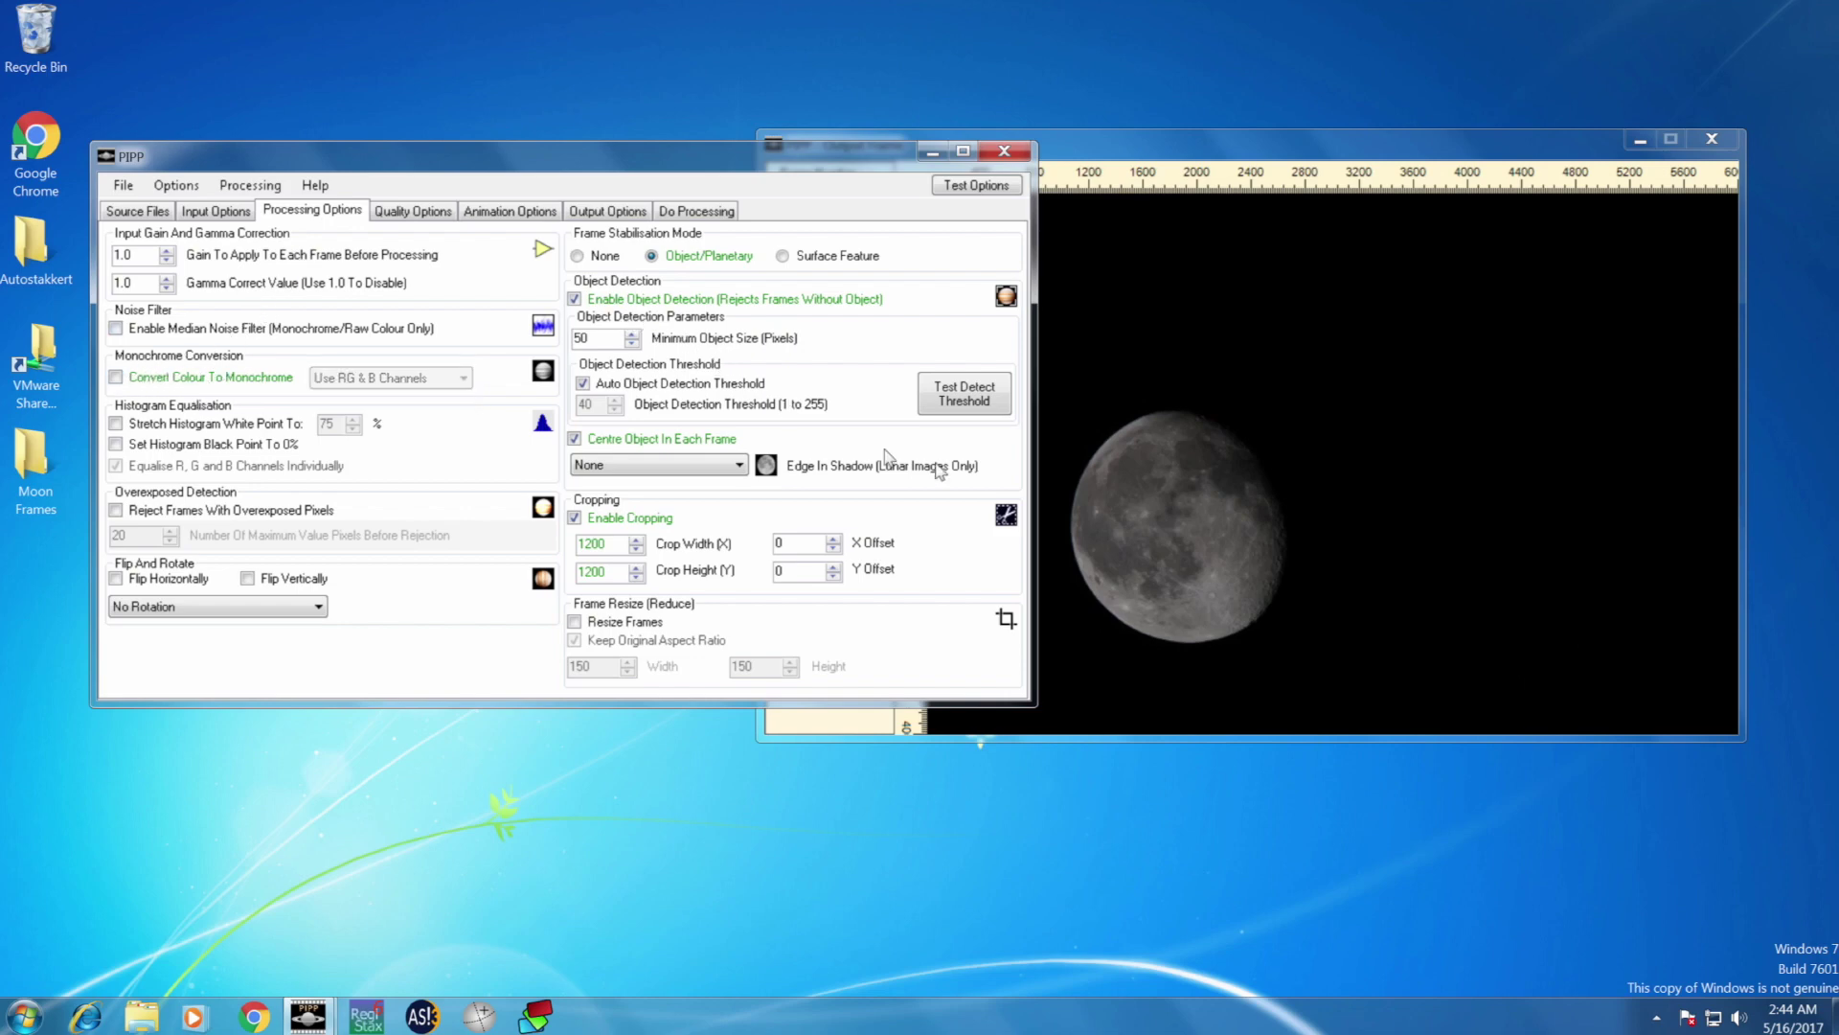
# Step: Run Test Detect Threshold, showing the moon detected at threshold 17
pyautogui.moveTo(864, 160); pyautogui.dragTo(835, 152)
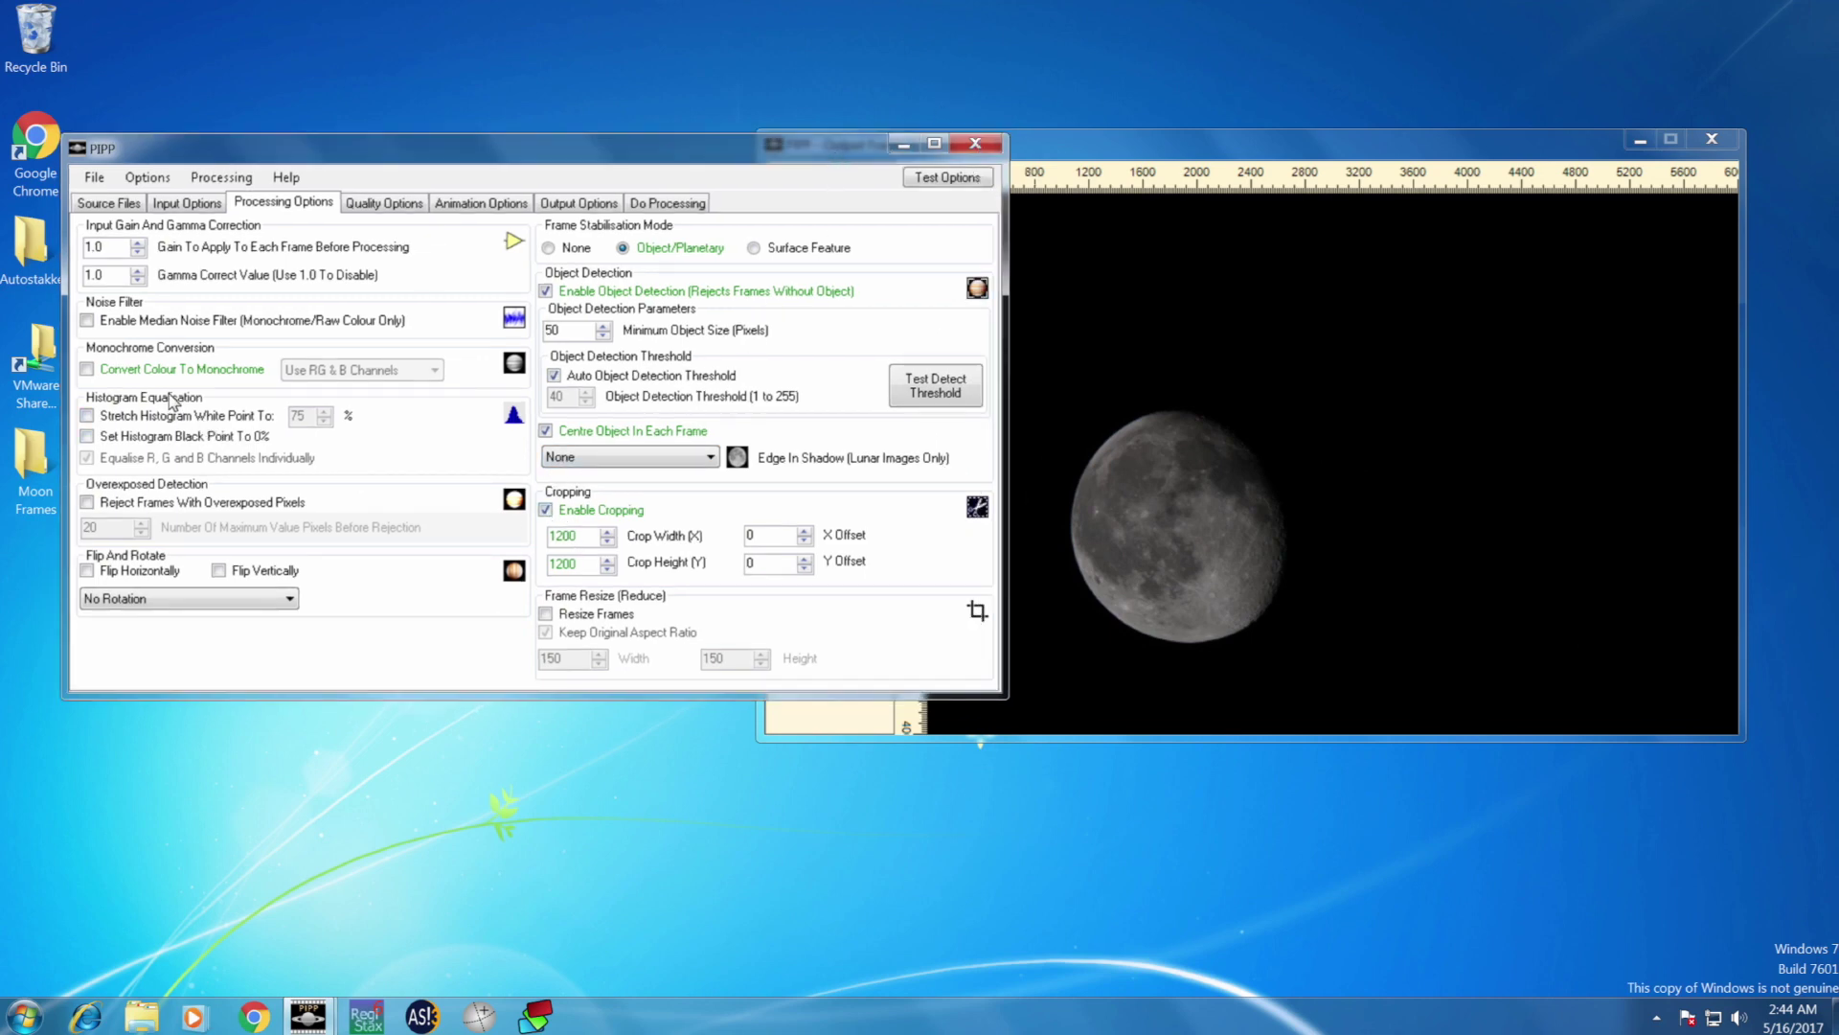
pyautogui.moveTo(1189, 152); pyautogui.dragTo(1275, 142)
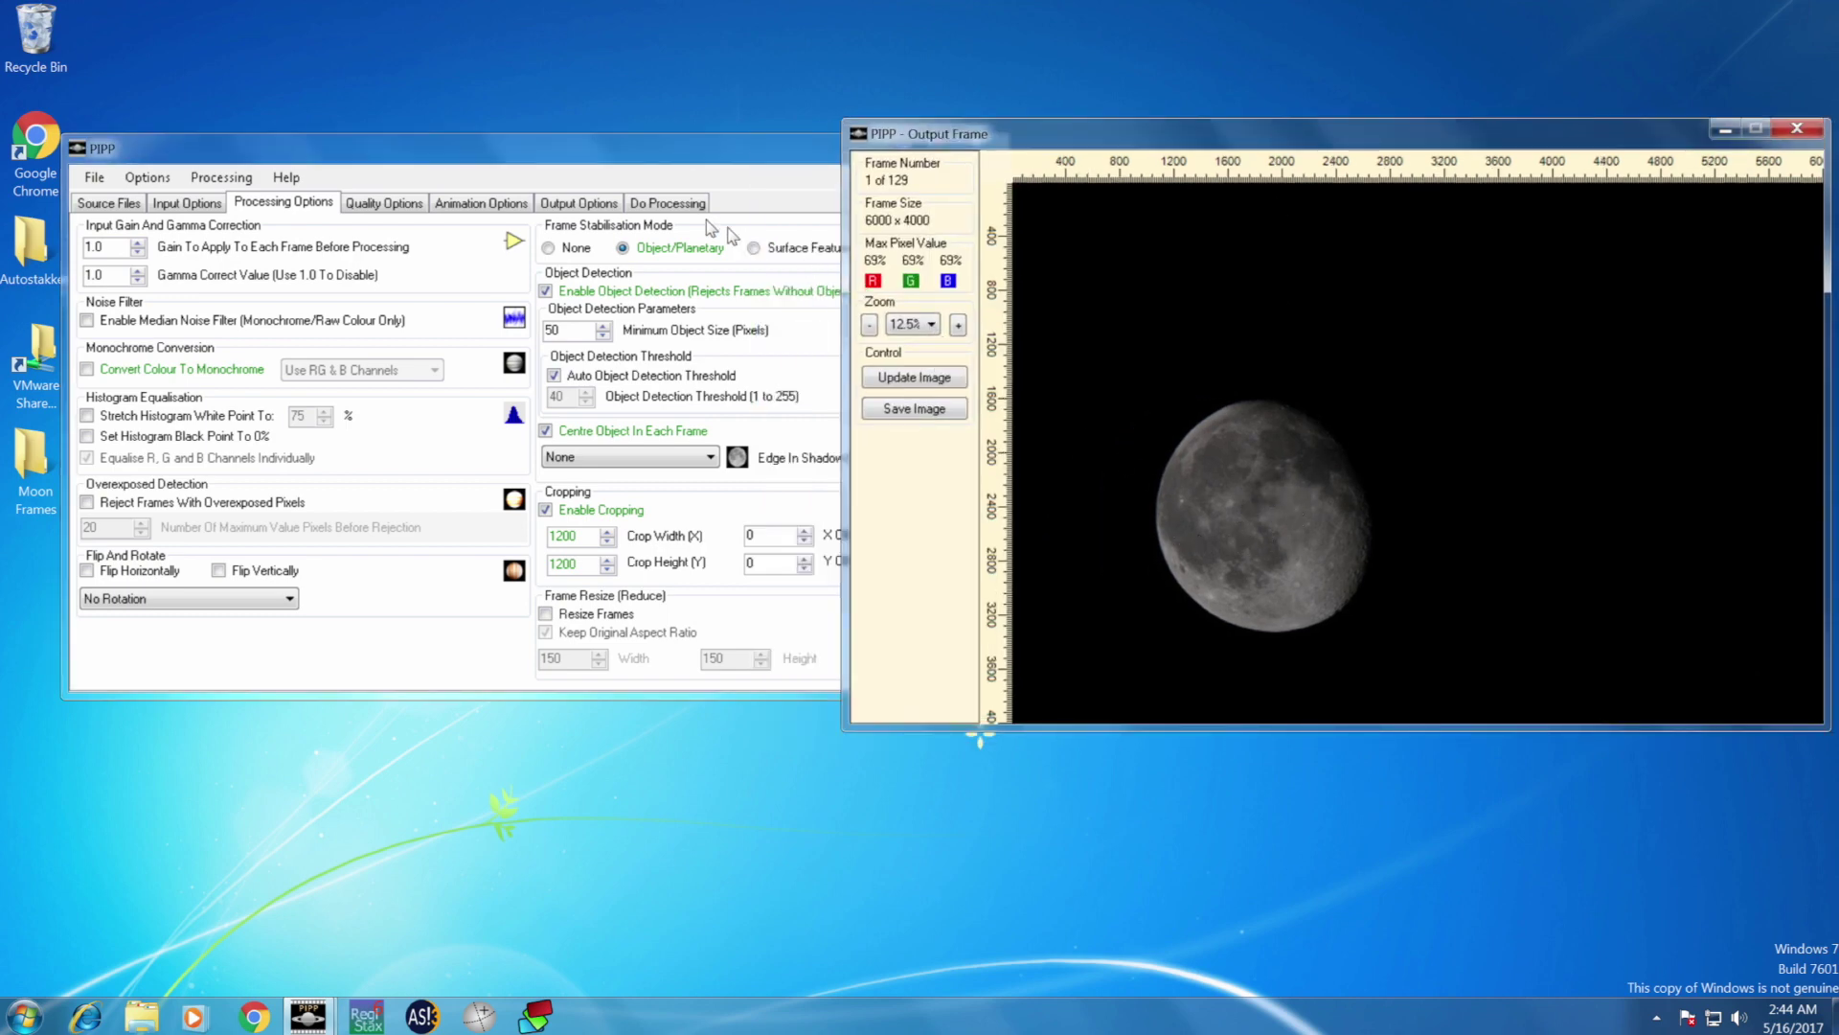
pyautogui.click(598, 170)
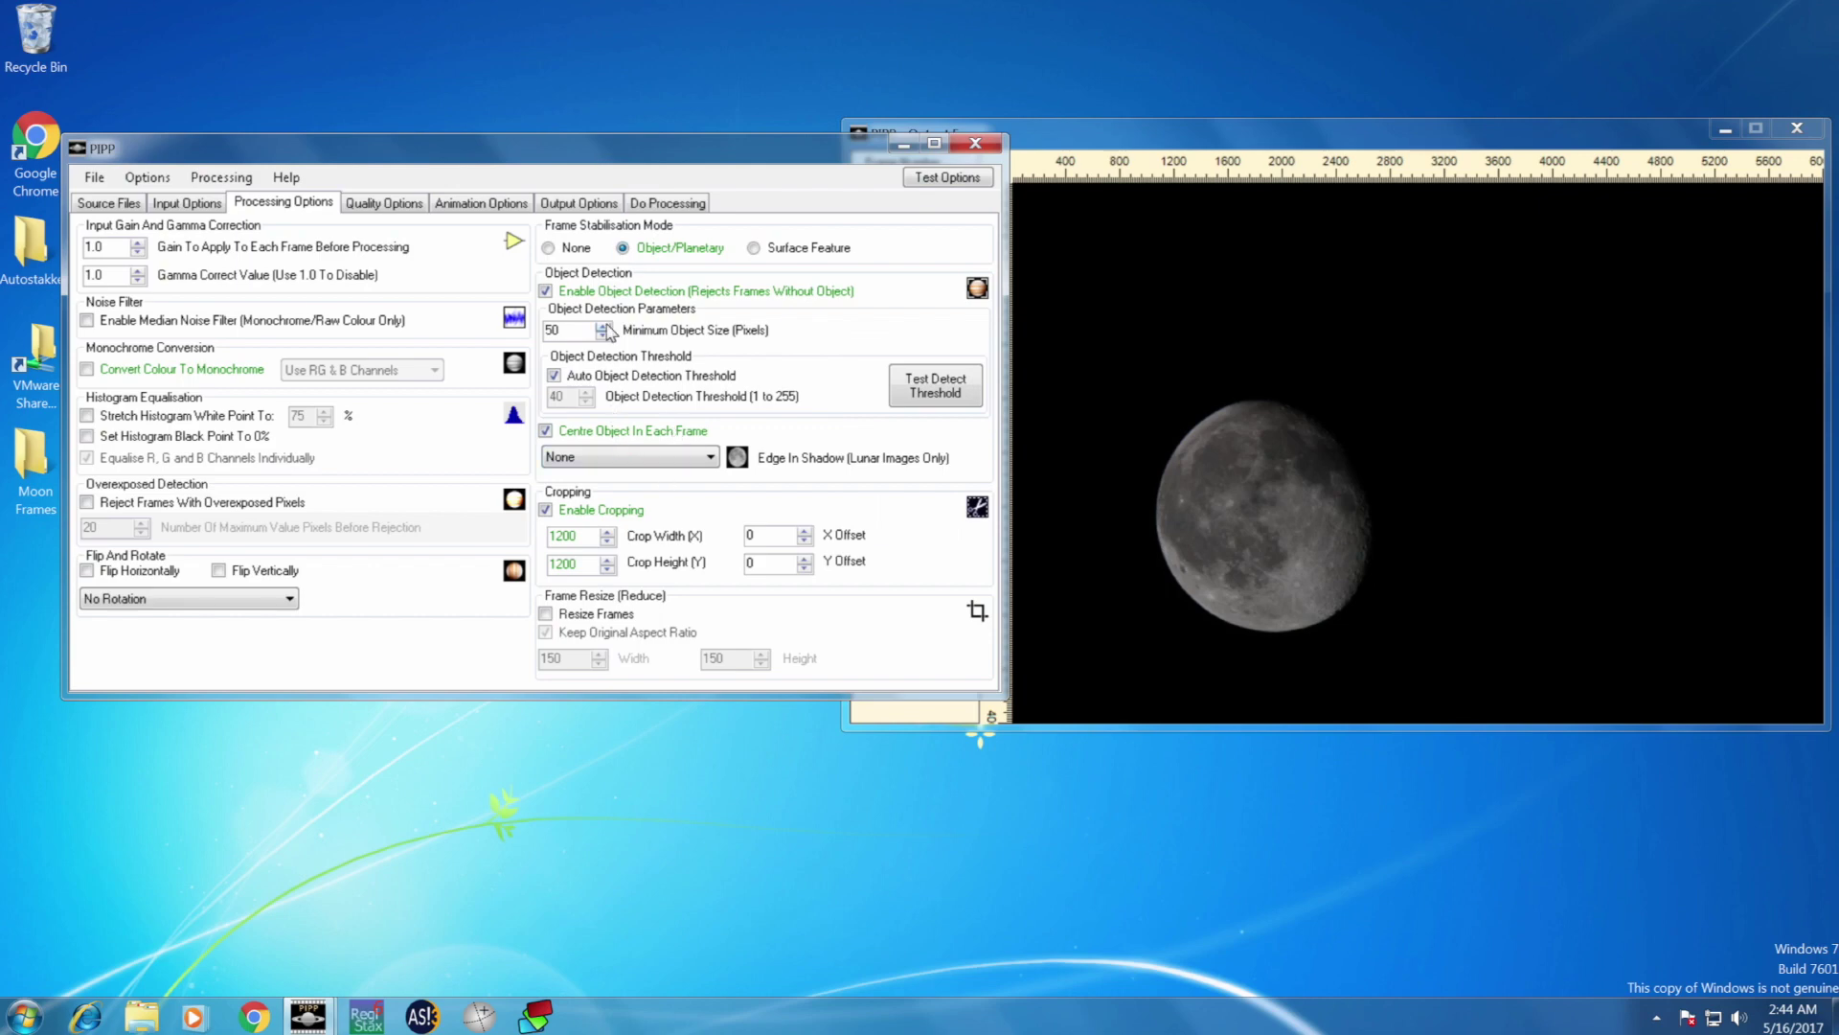
pyautogui.click(934, 388)
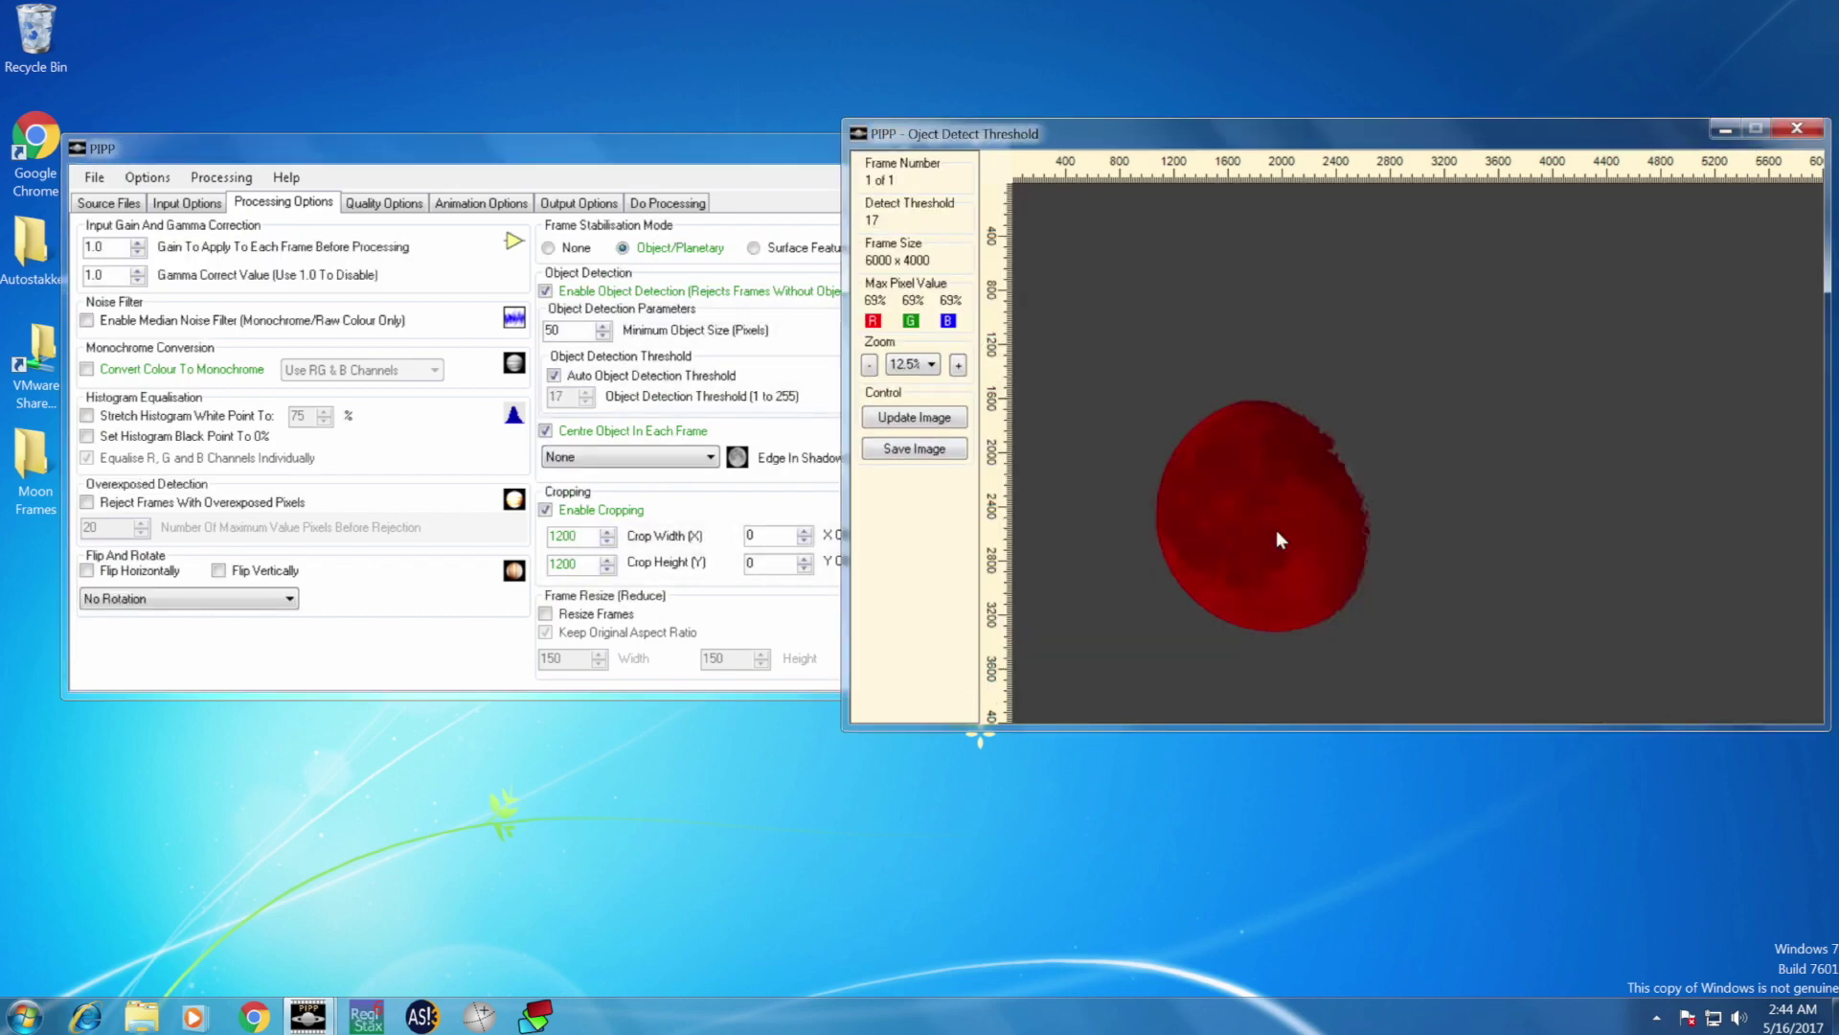
pyautogui.moveTo(969, 137); pyautogui.dragTo(1084, 131)
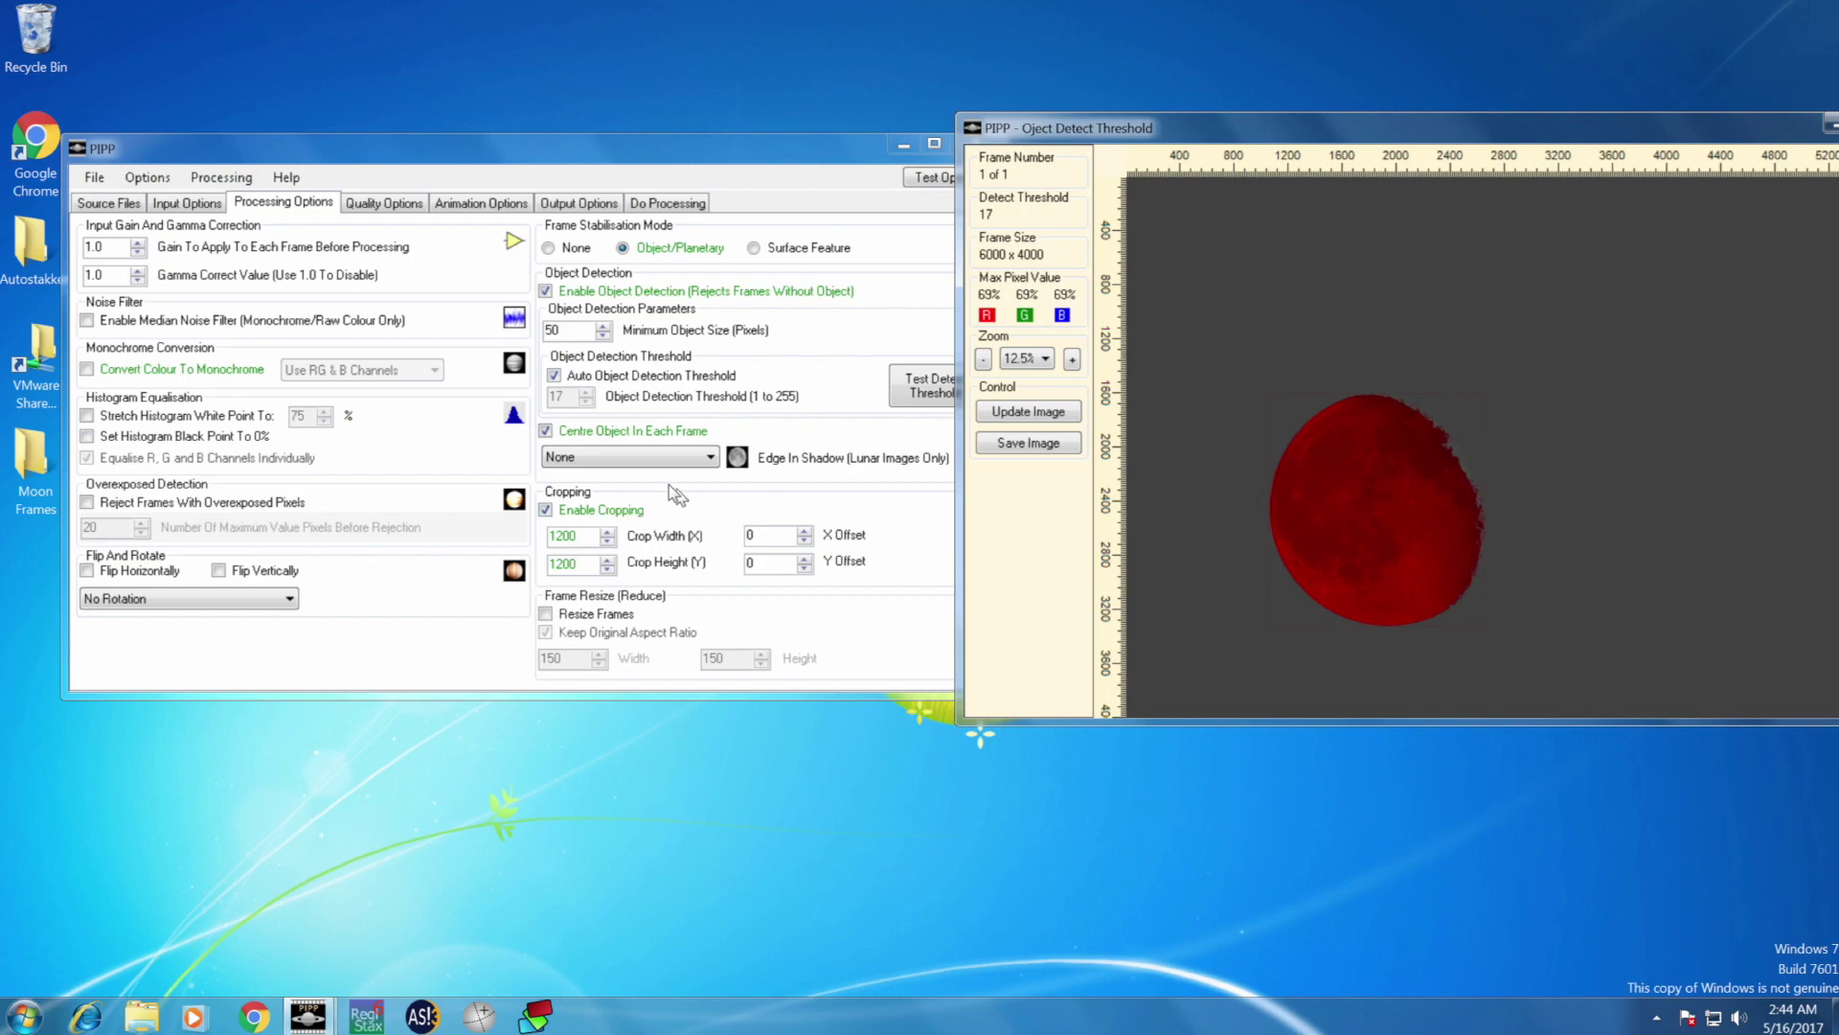
# Step: Set Crop Width and Crop Height both to 2400 pixels
pyautogui.doubleClick(553, 544)
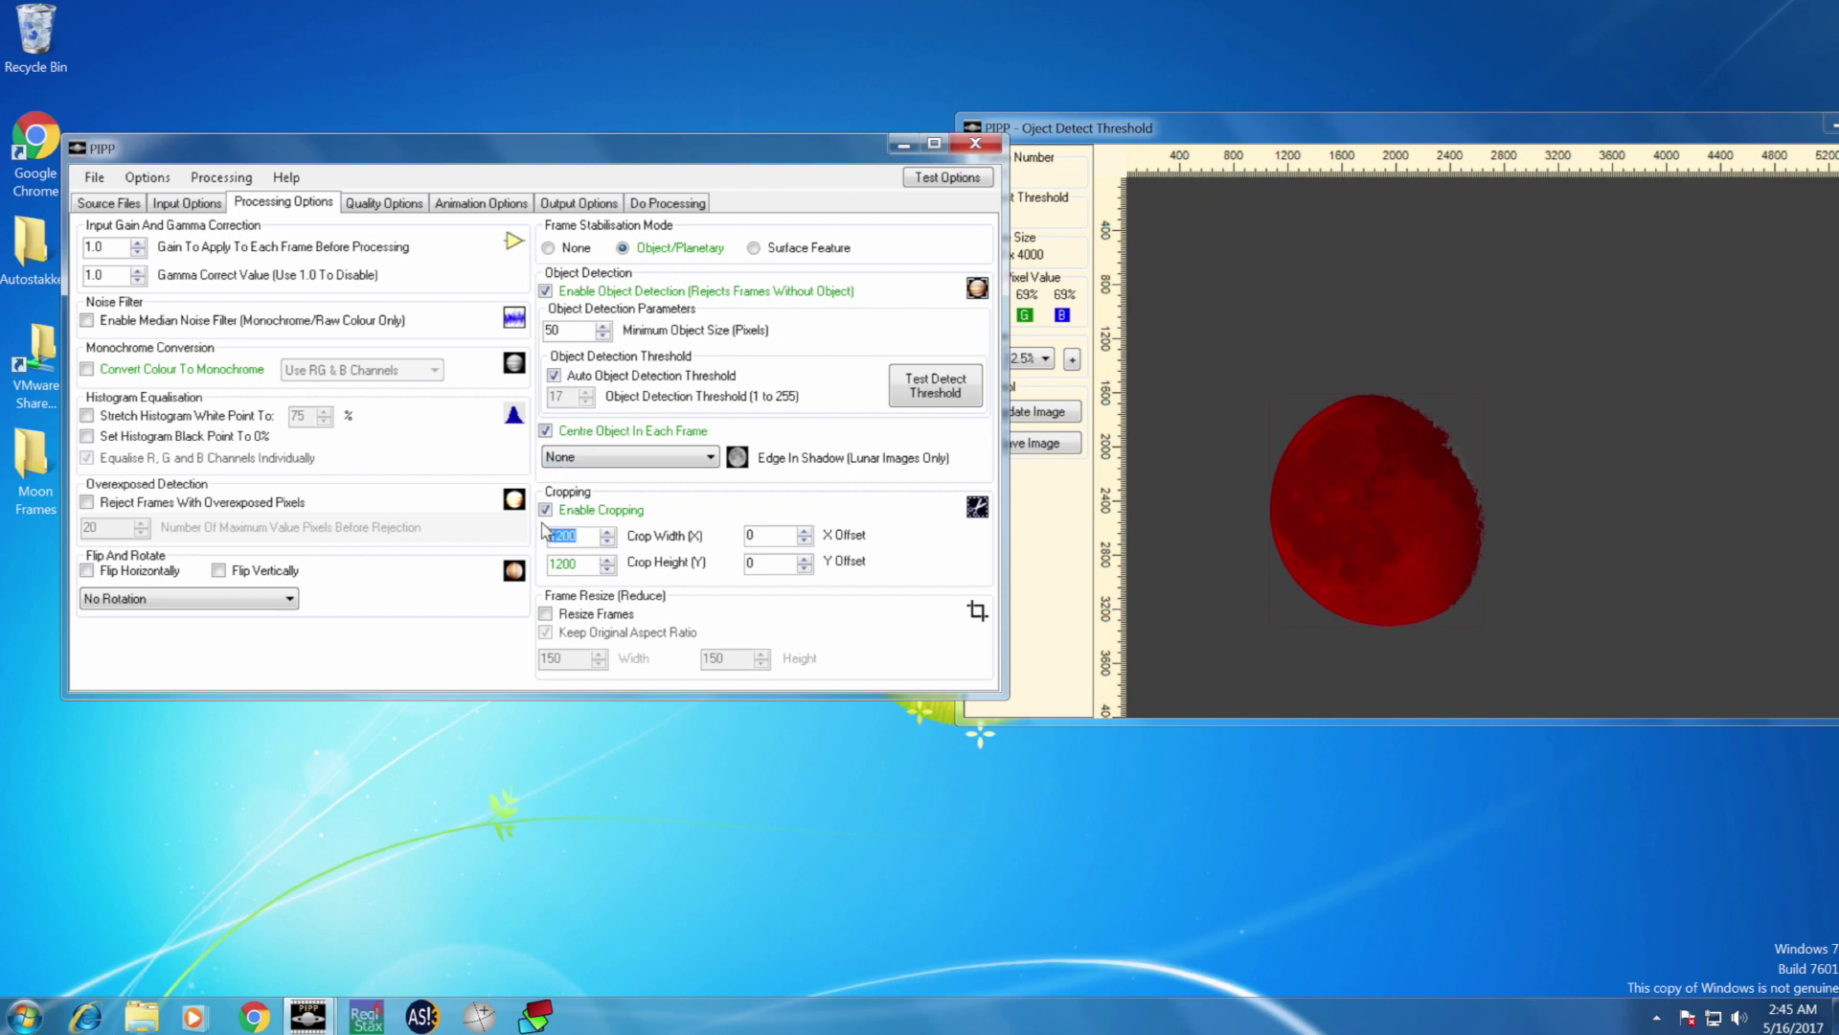
pyautogui.write('2400')
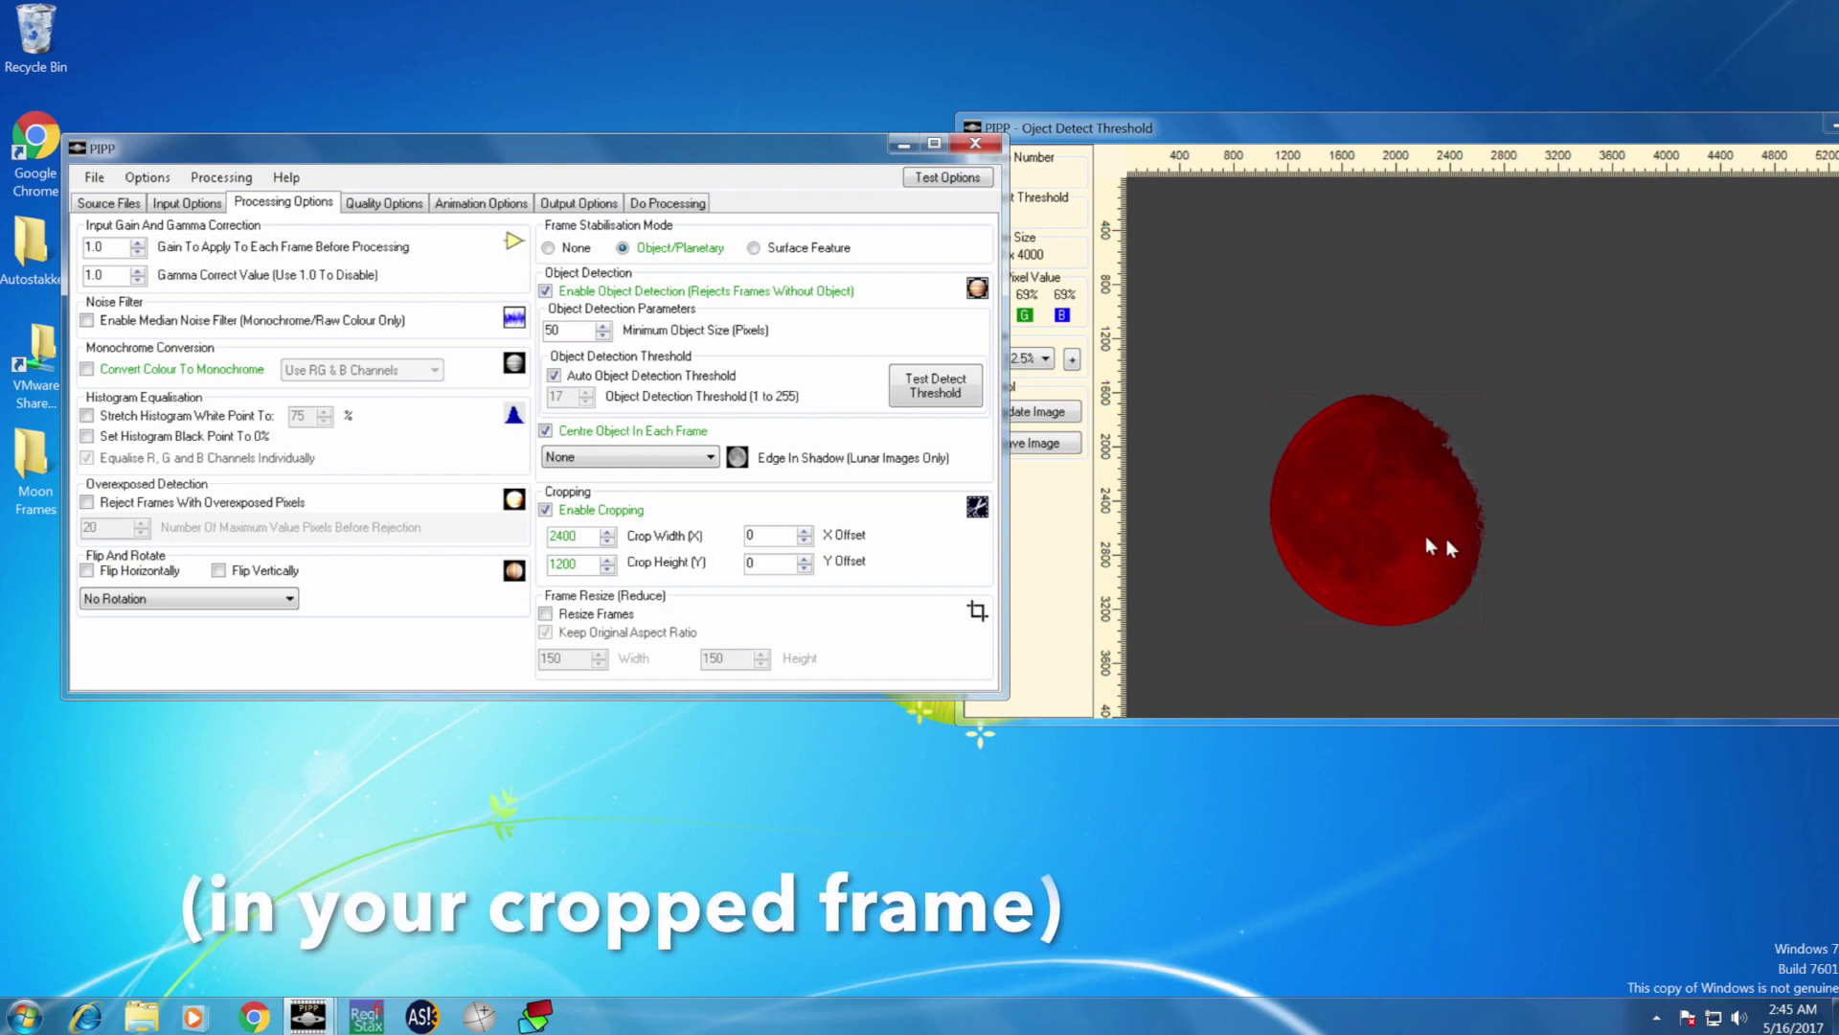
pyautogui.press('Tab')
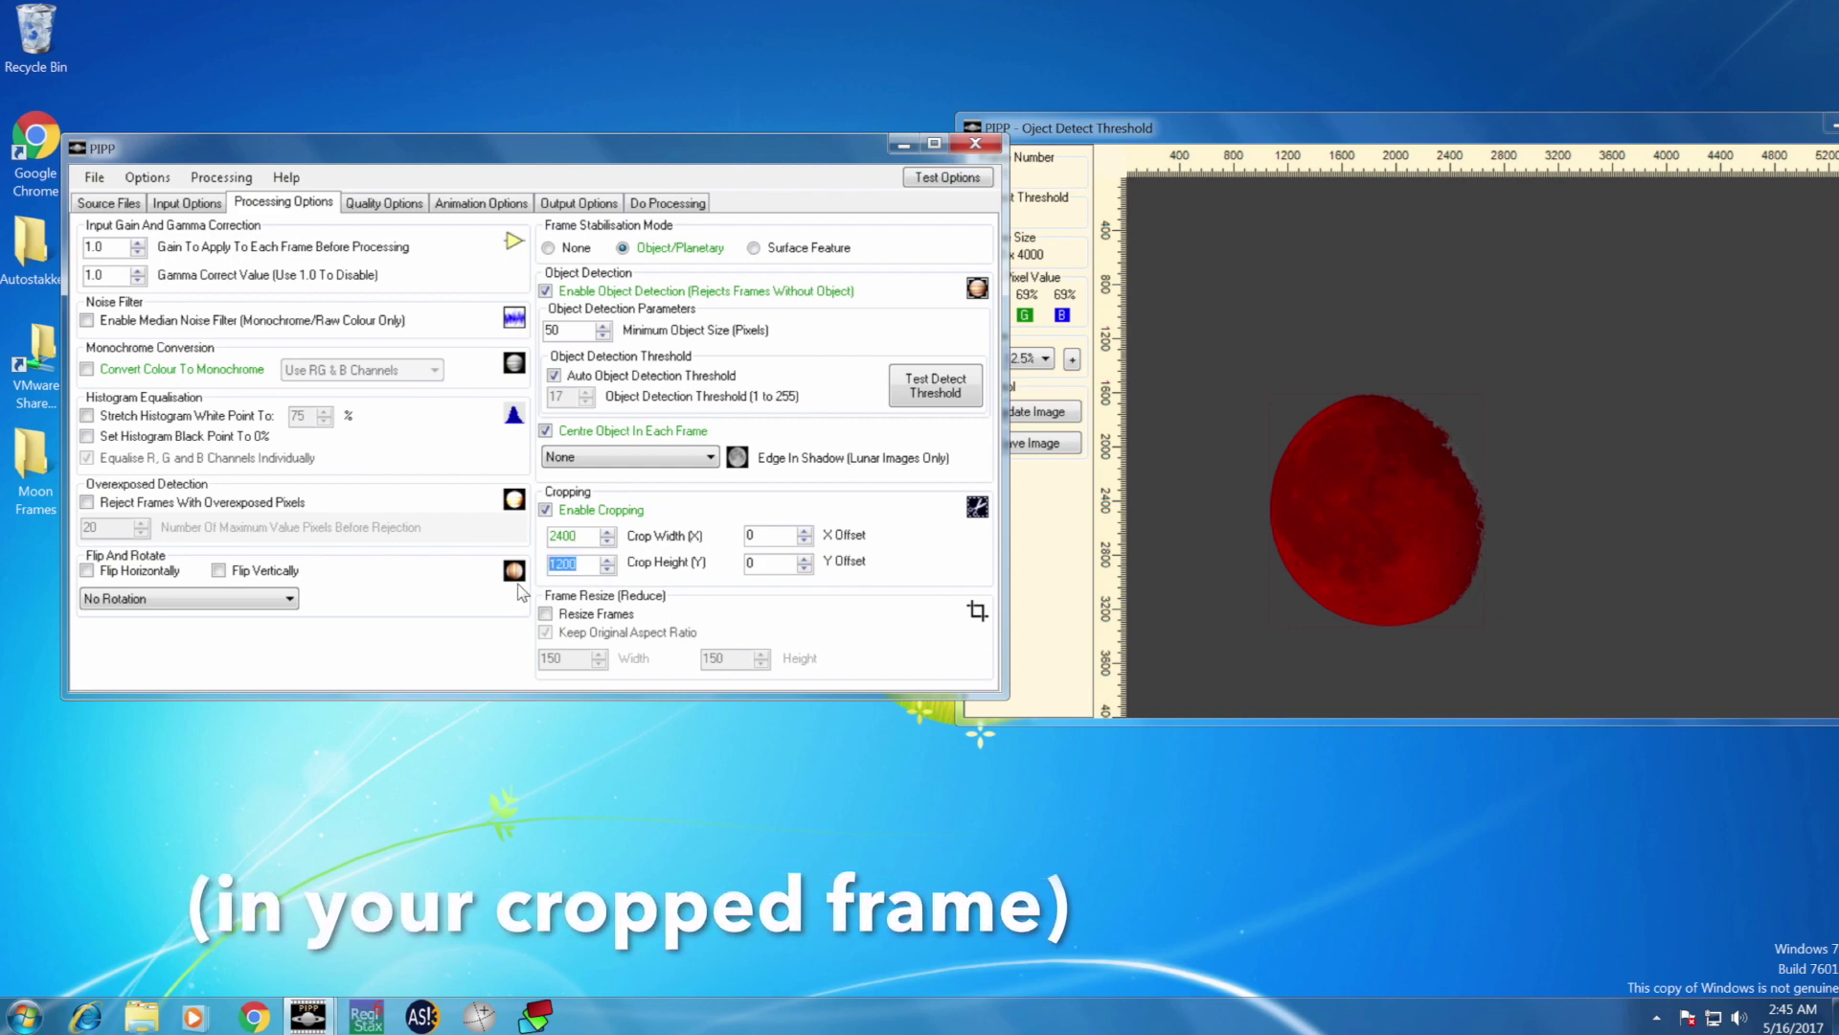
pyautogui.write('2400')
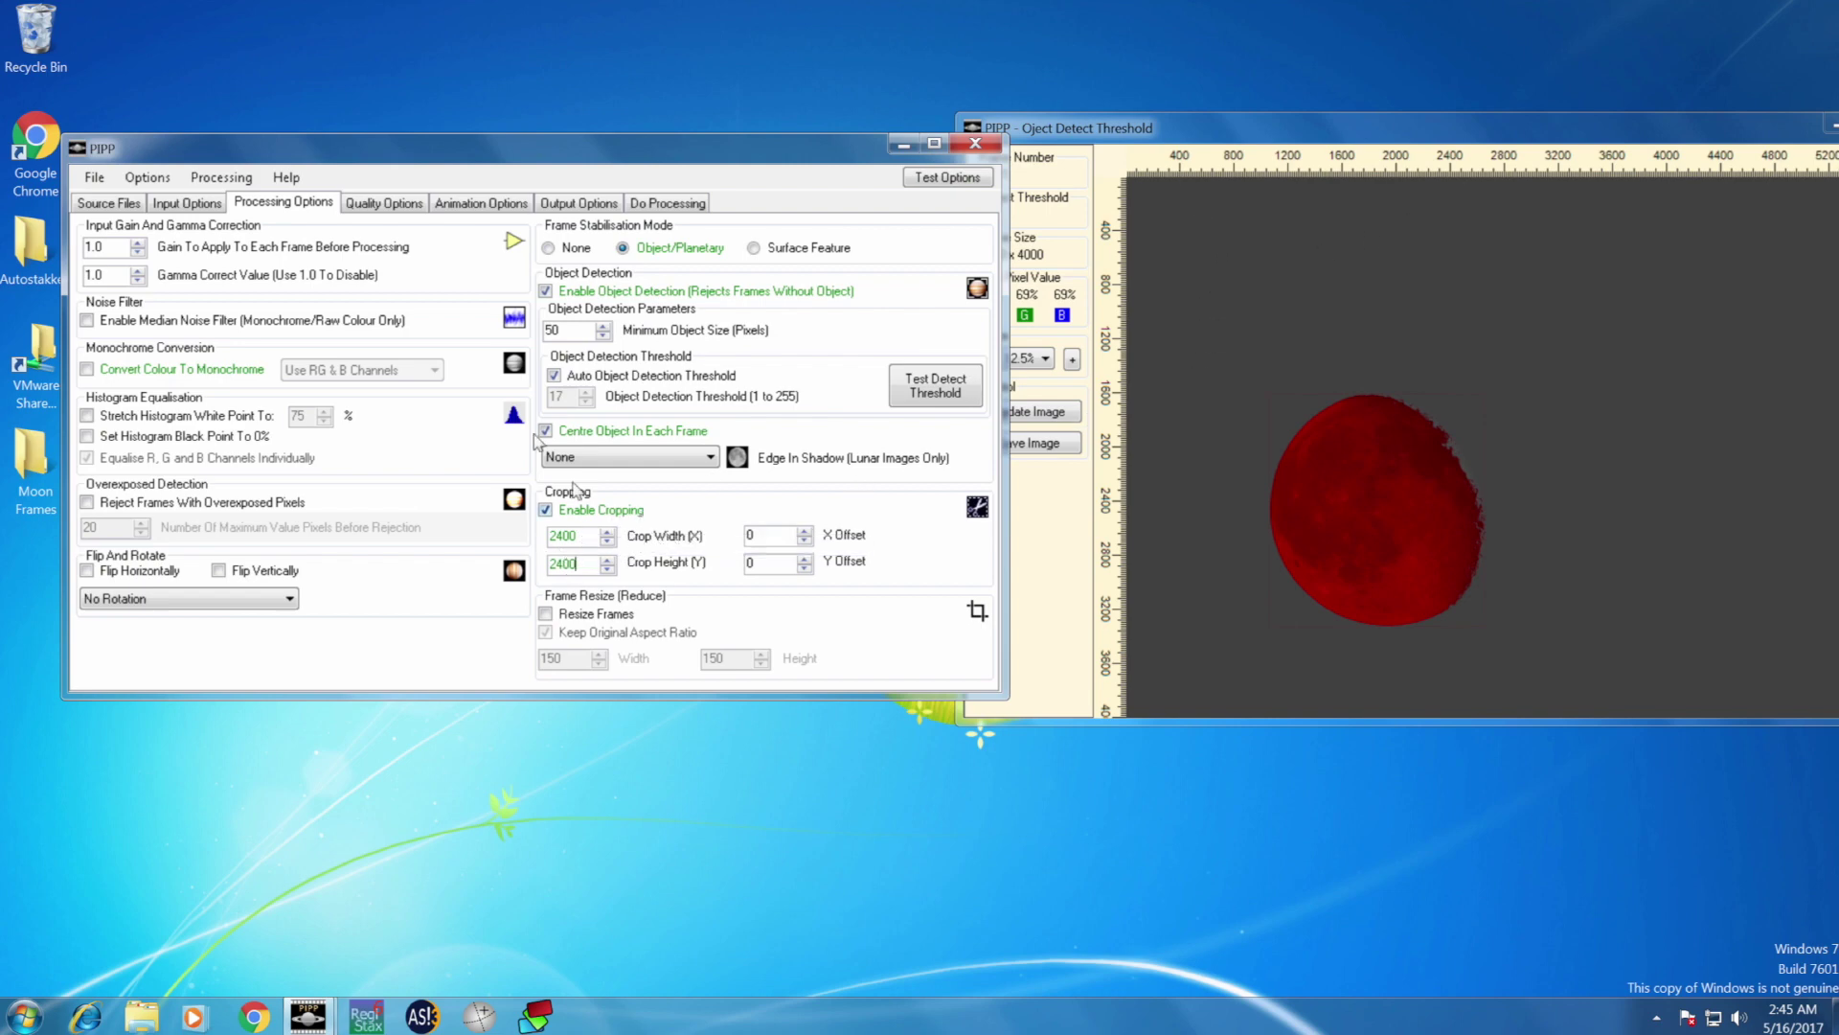
pyautogui.click(395, 205)
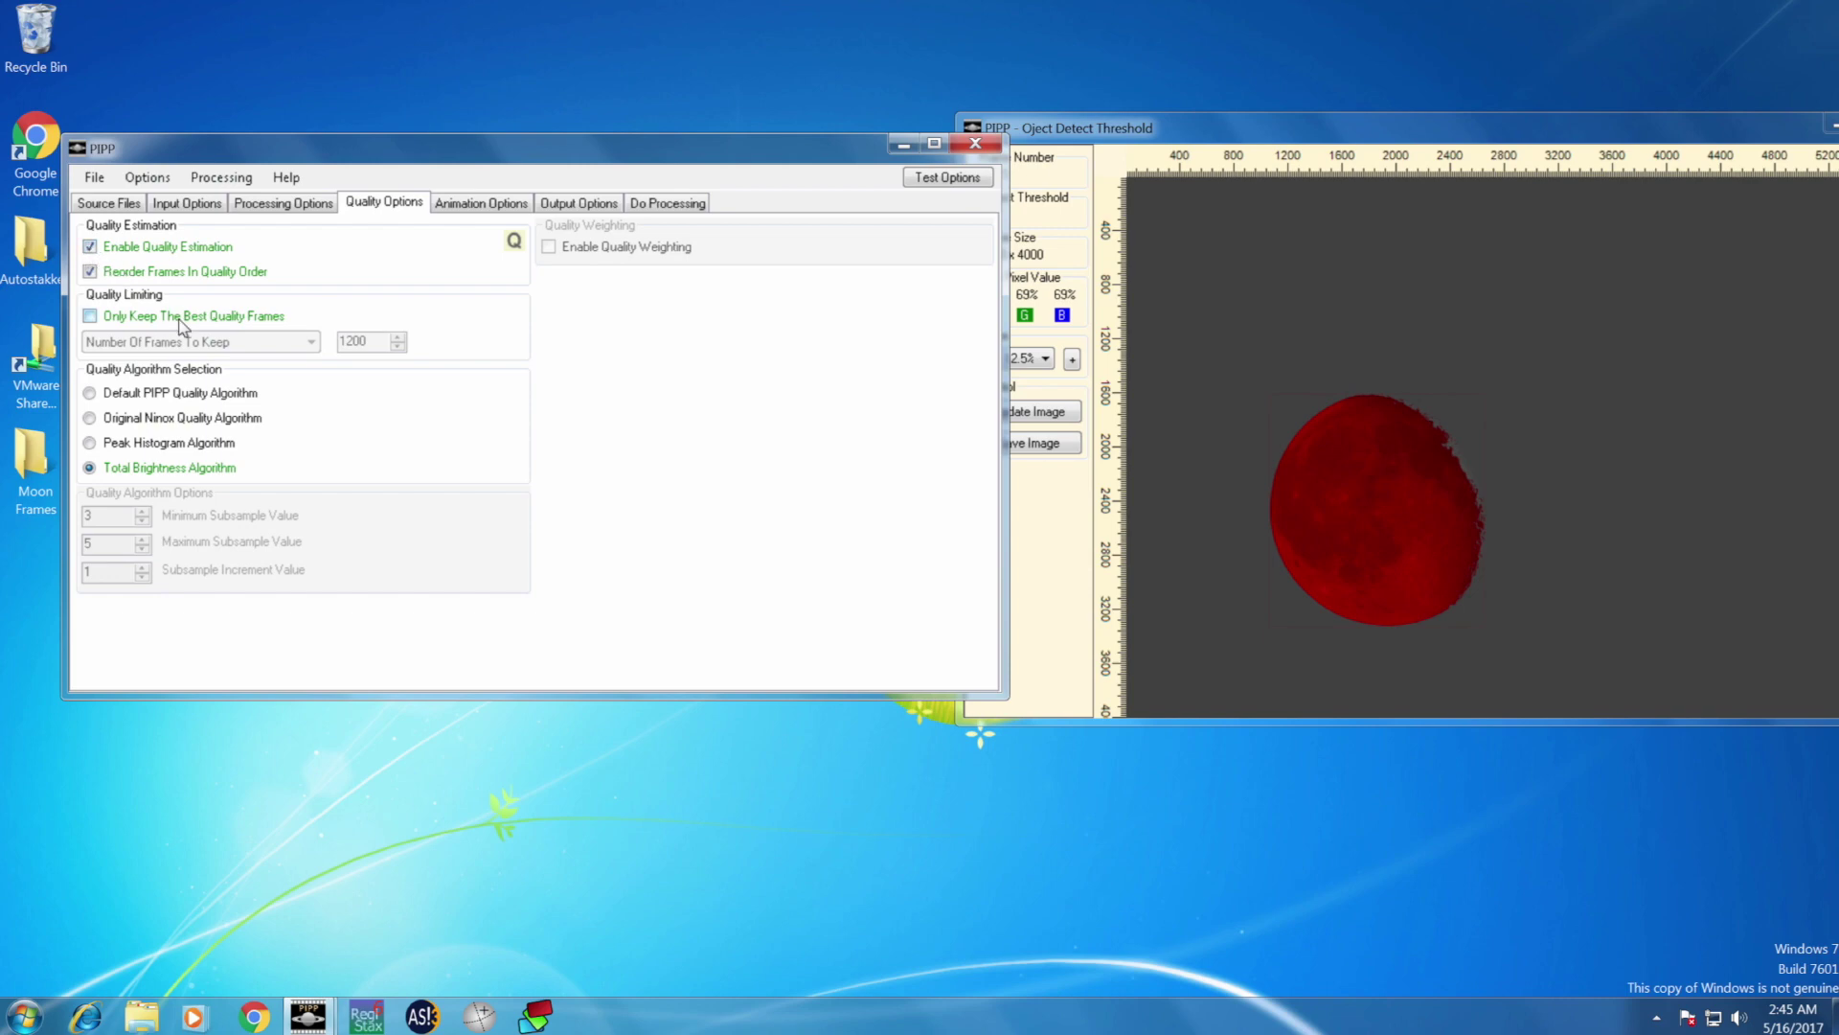
# Step: Enable keeping the best-quality frames and change Number Of Frames To Keep to 80
pyautogui.click(90, 317)
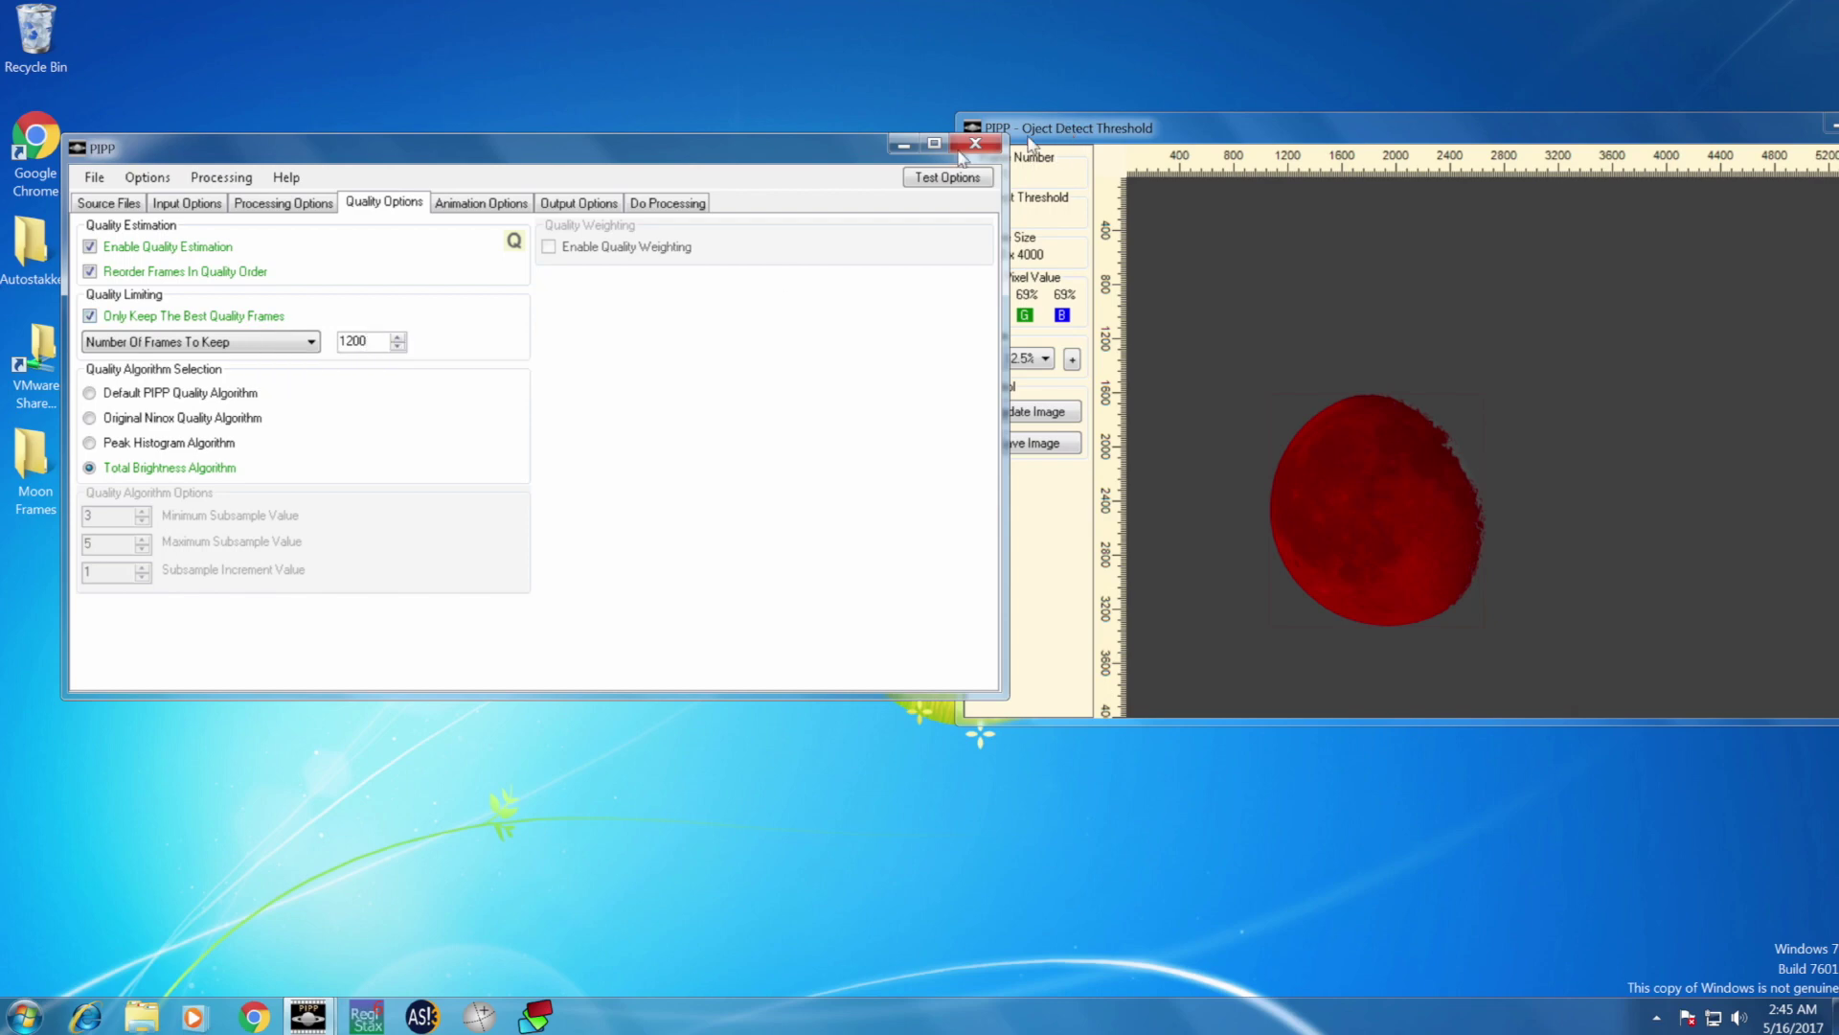
pyautogui.moveTo(859, 153); pyautogui.dragTo(814, 137)
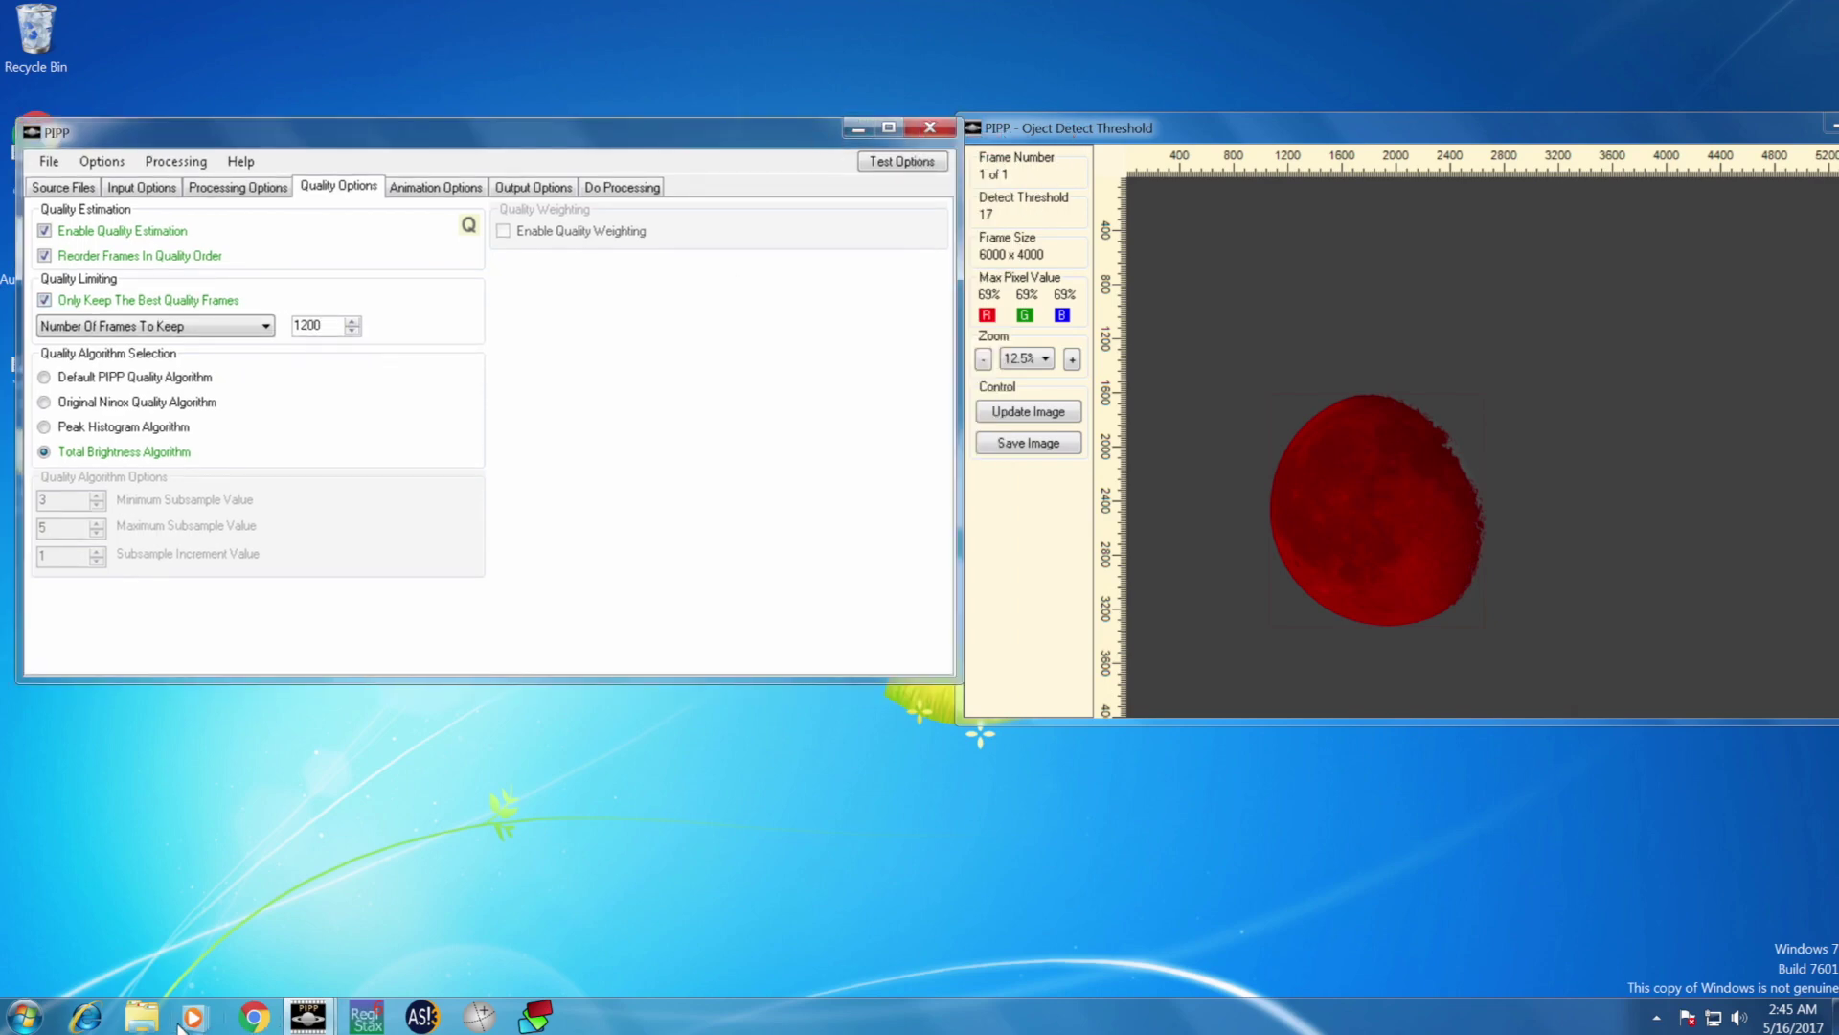
pyautogui.moveTo(207, 139); pyautogui.dragTo(440, 141)
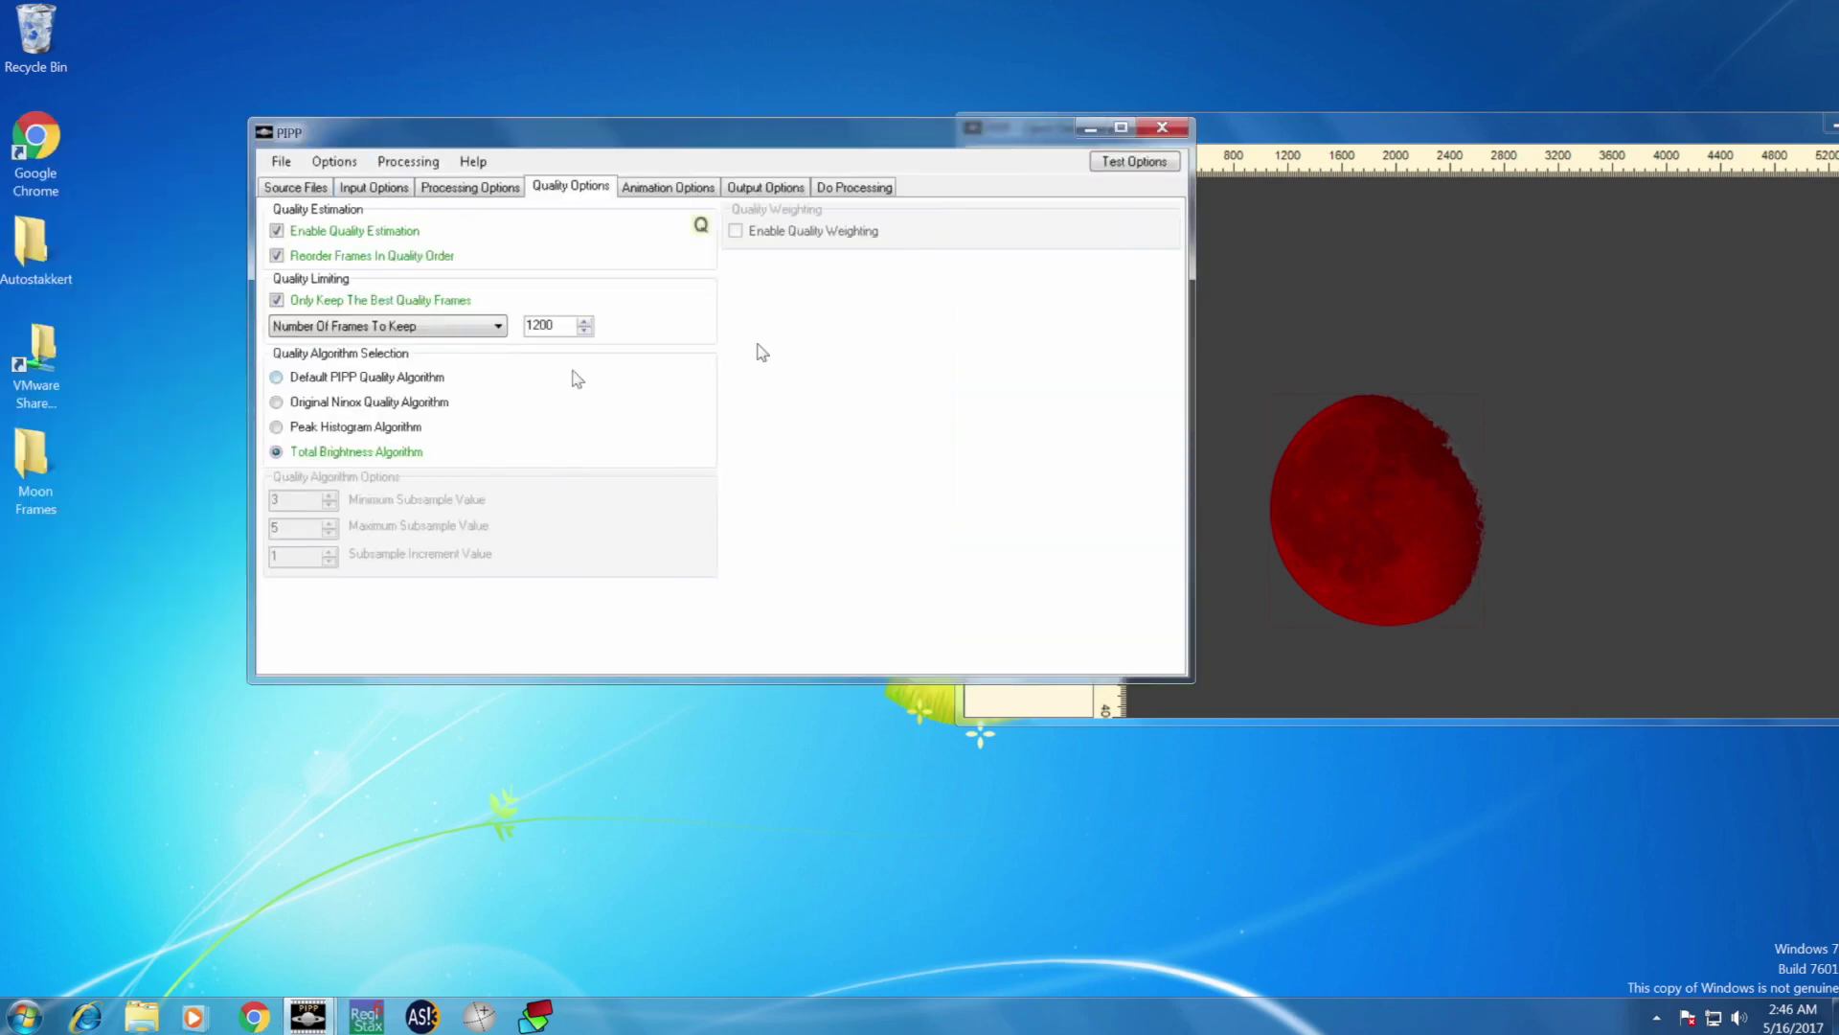
pyautogui.click(1303, 161)
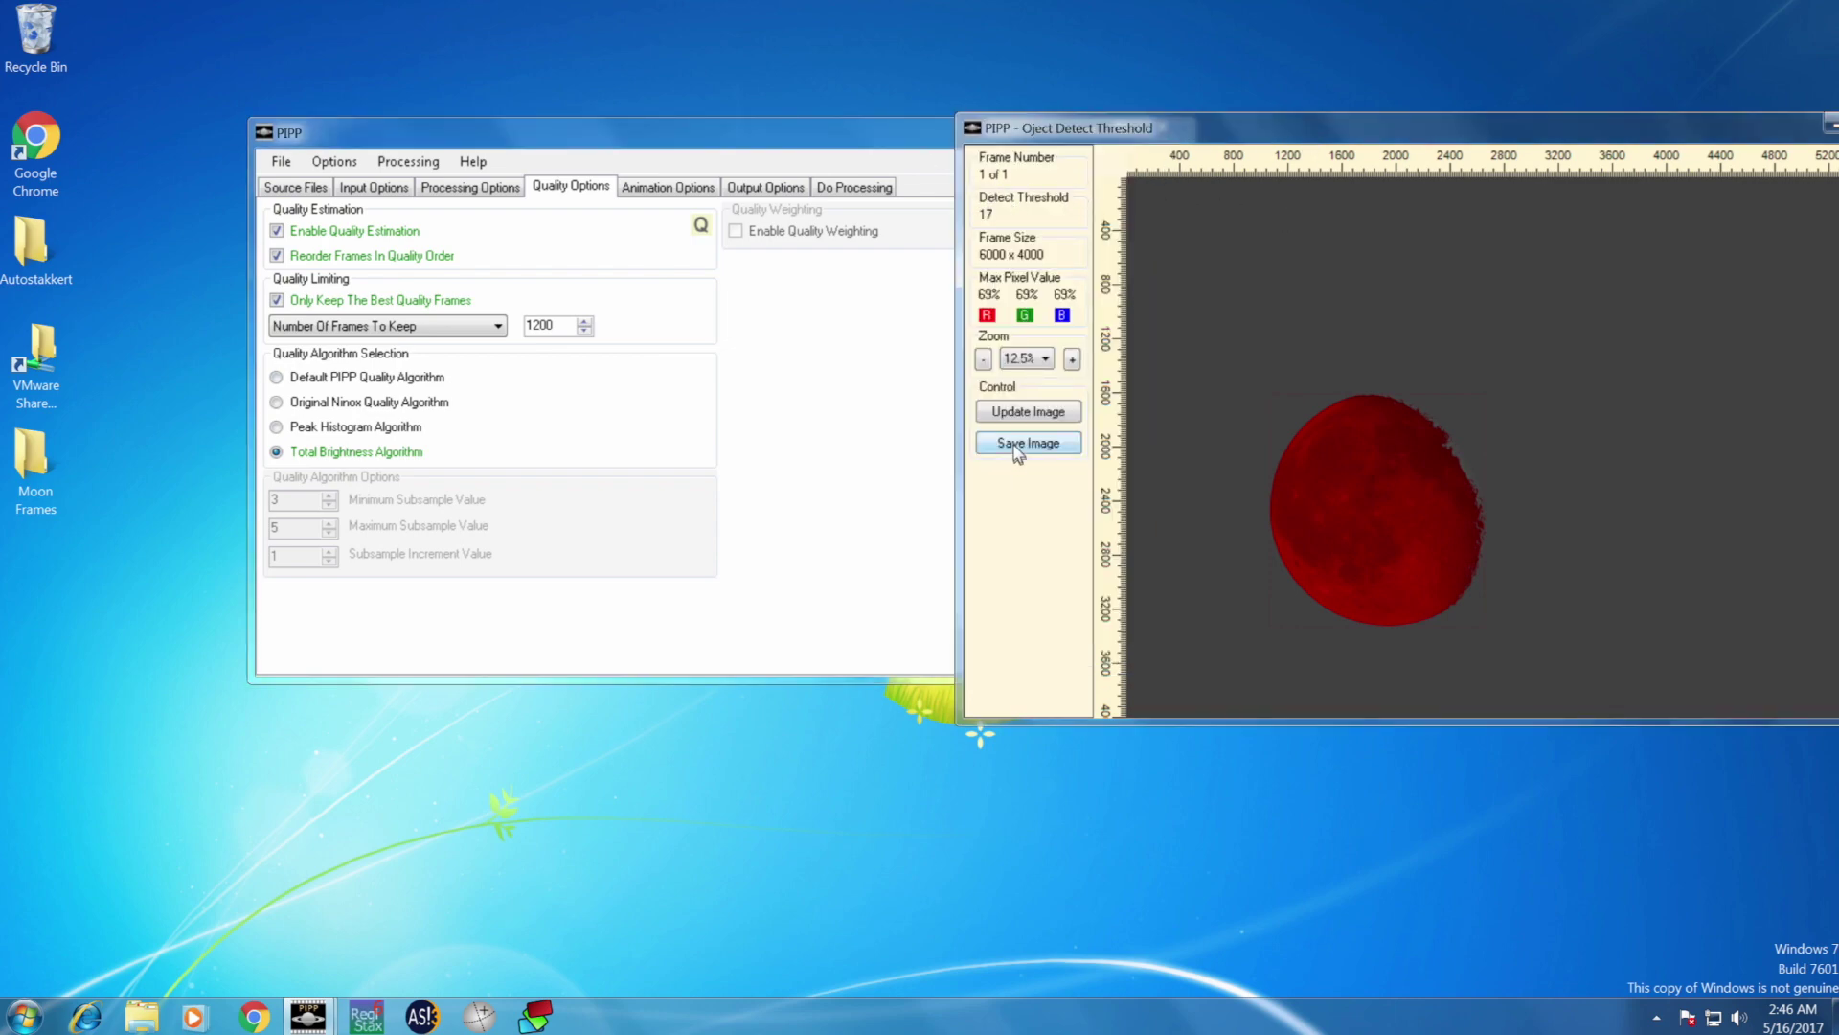
pyautogui.doubleClick(51, 468)
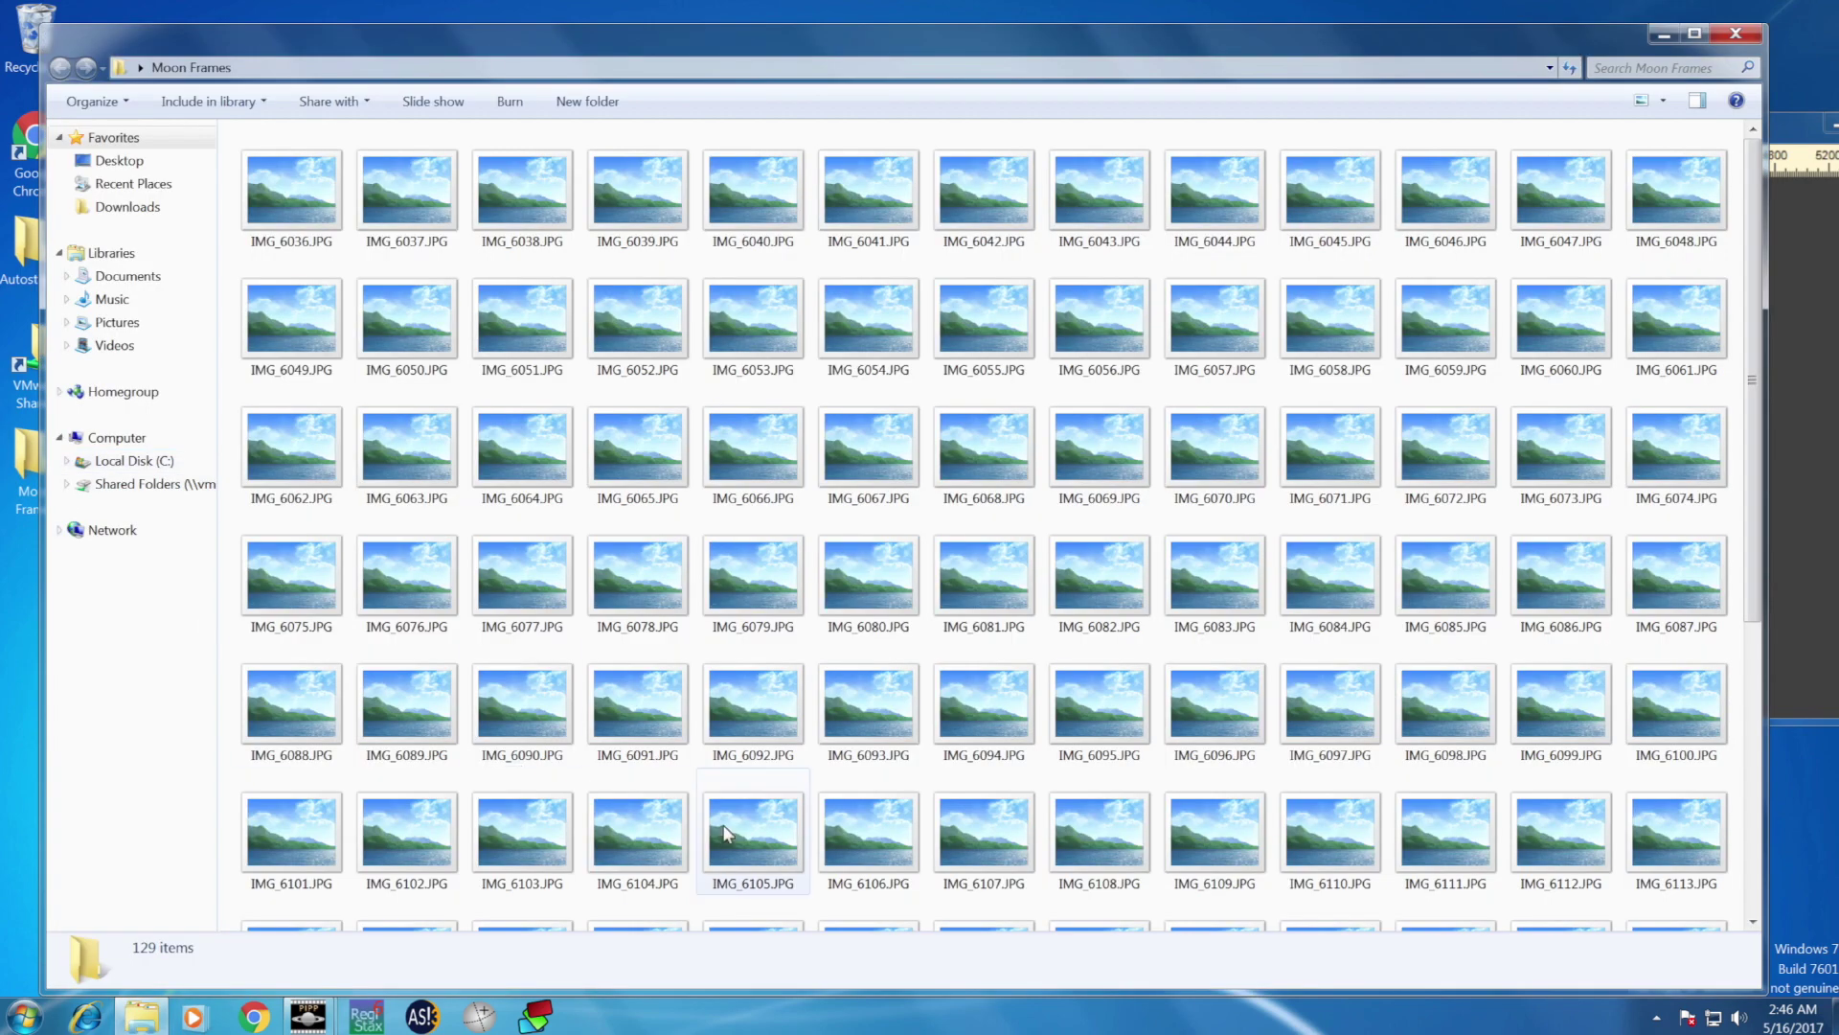
pyautogui.scroll(-3, 189, 866)
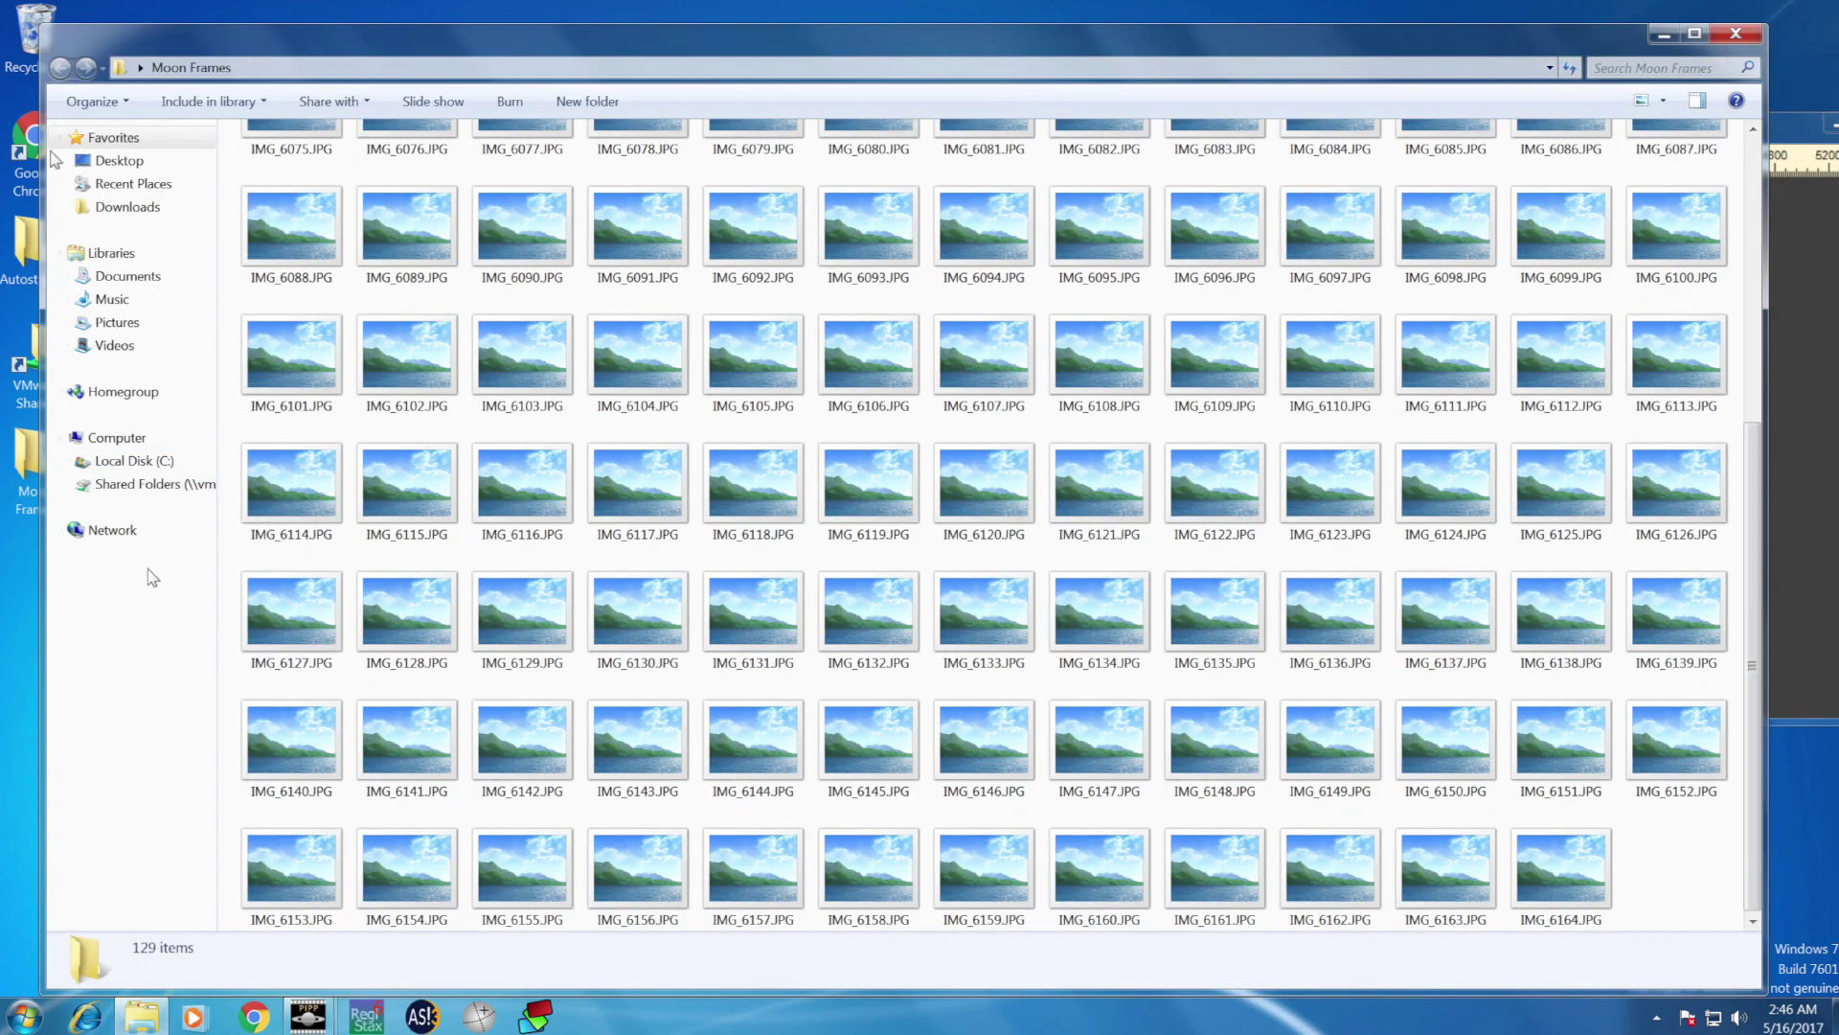
pyautogui.click(1734, 34)
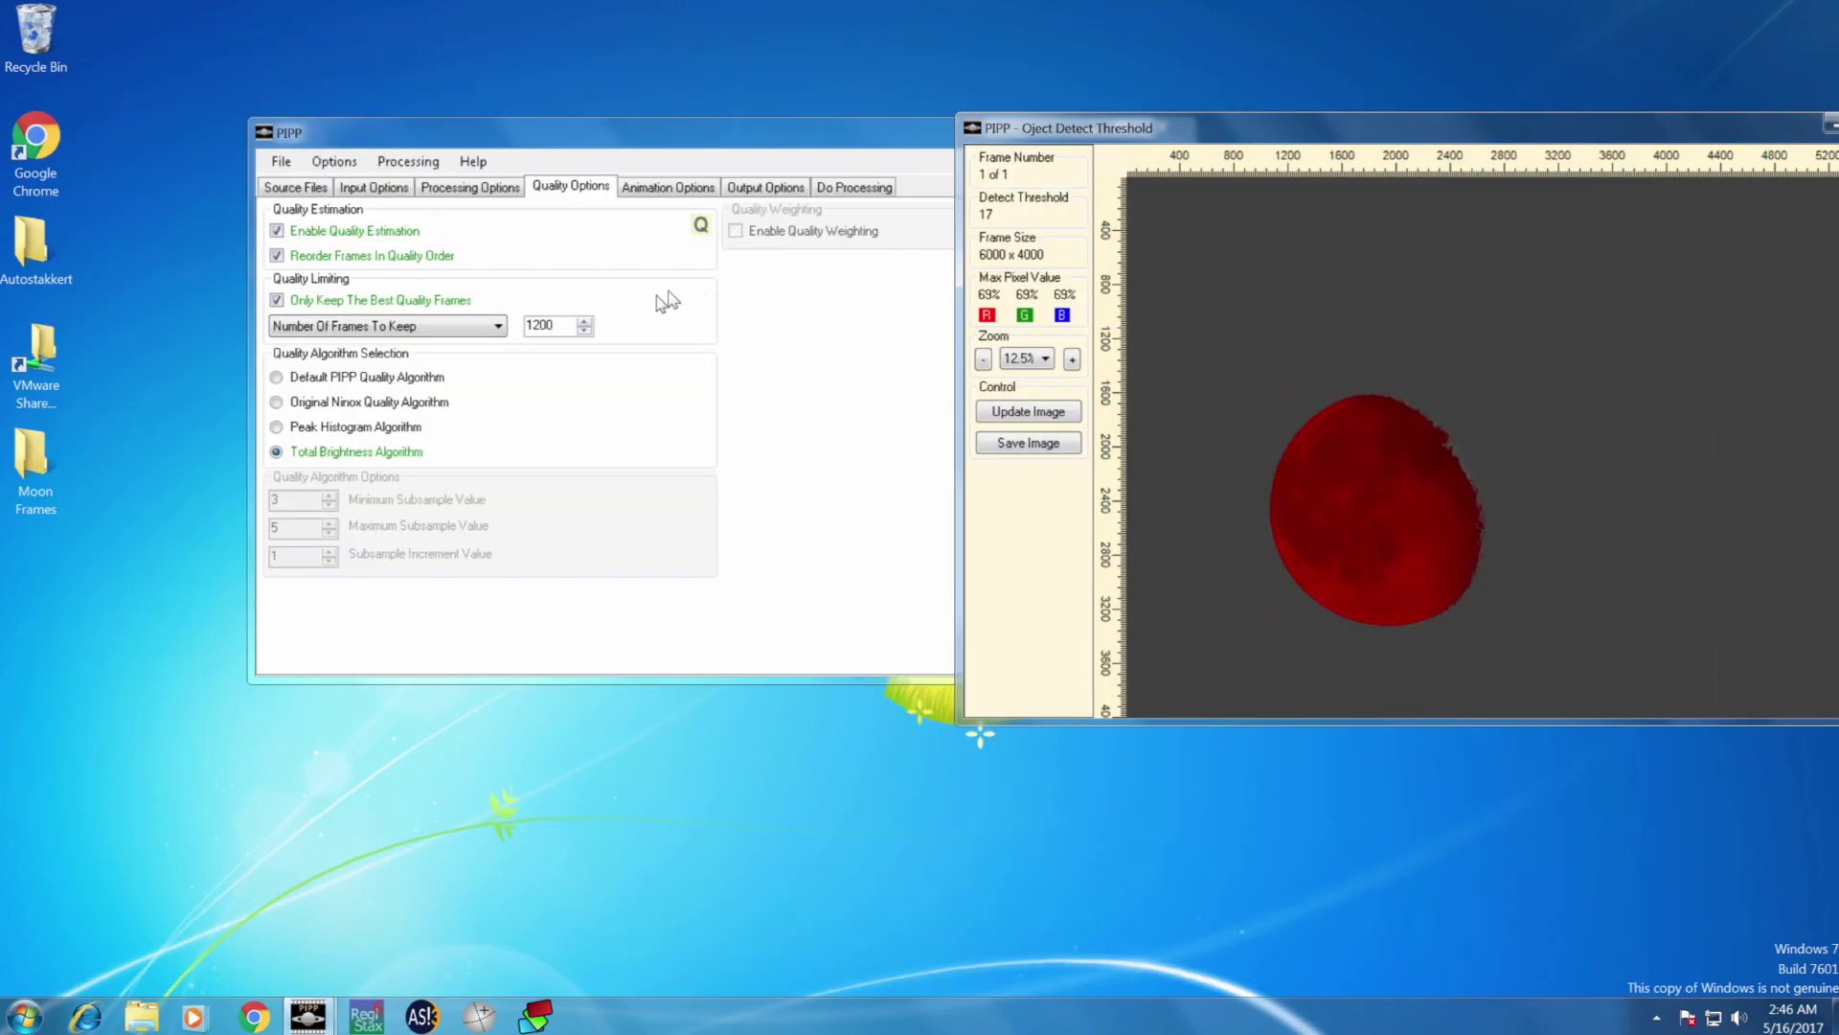
pyautogui.doubleClick(573, 326)
pyautogui.write('80')
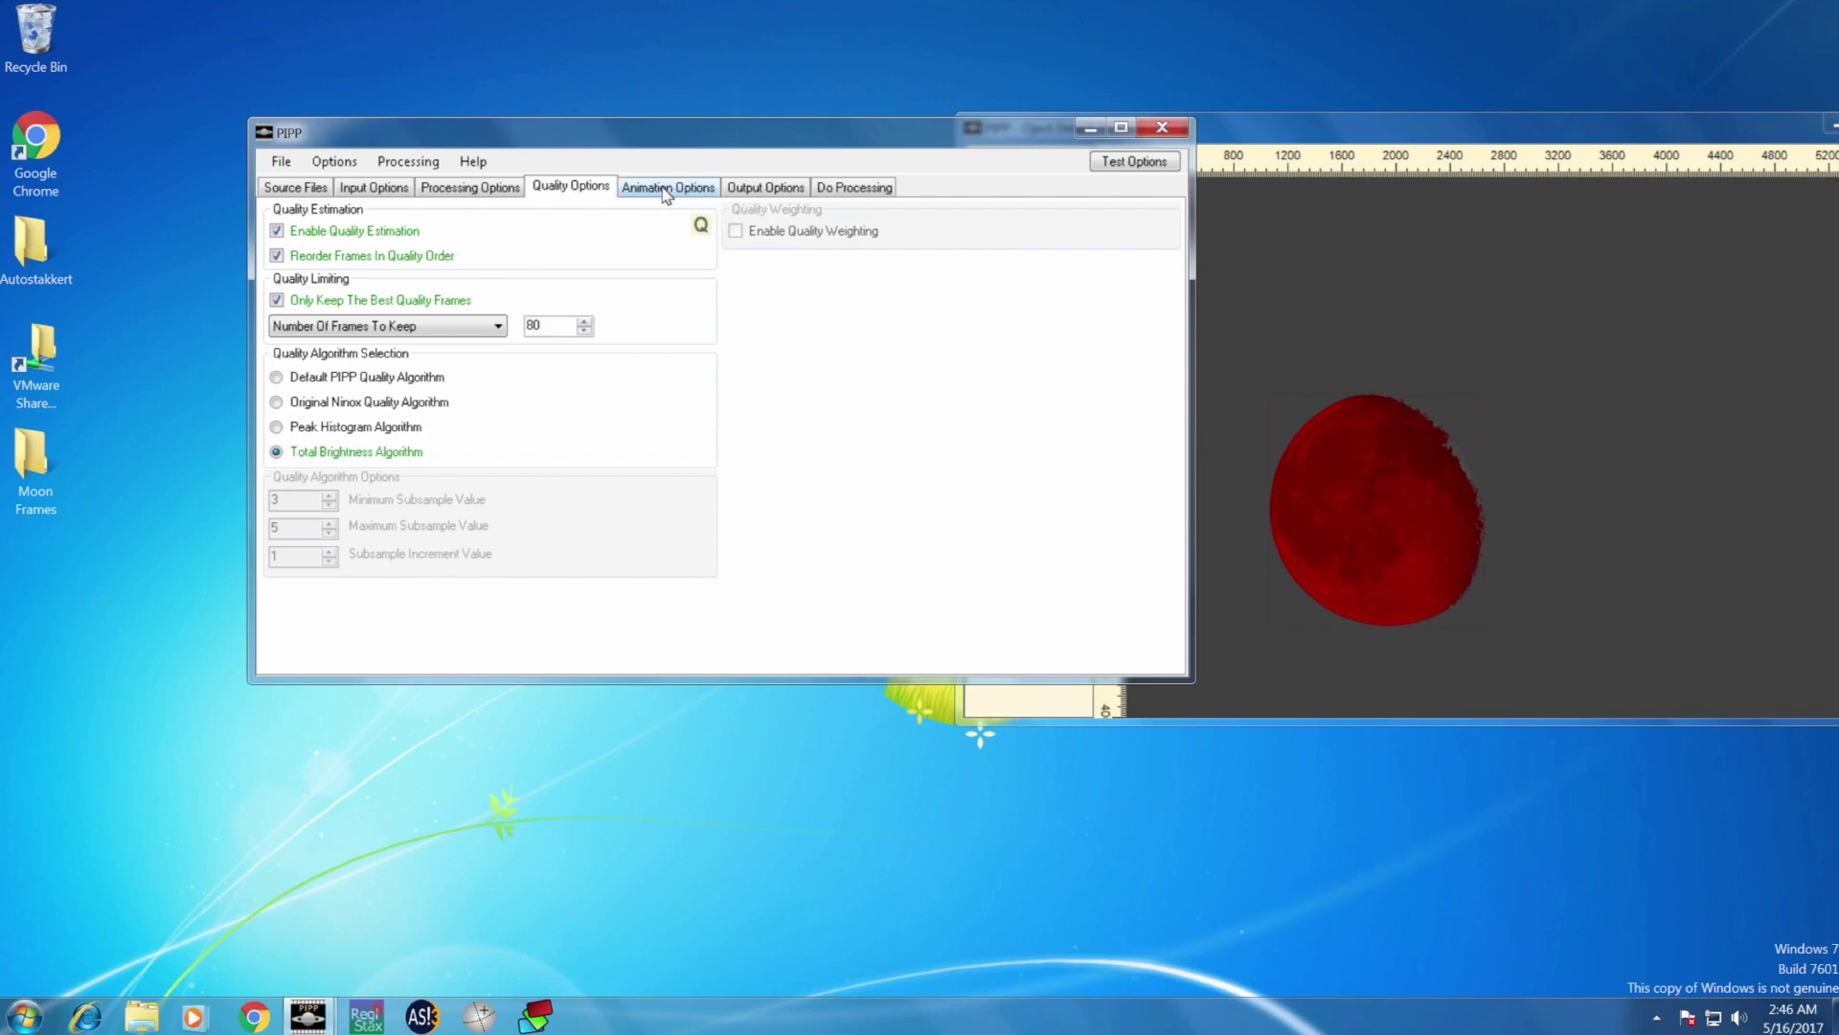
pyautogui.click(764, 187)
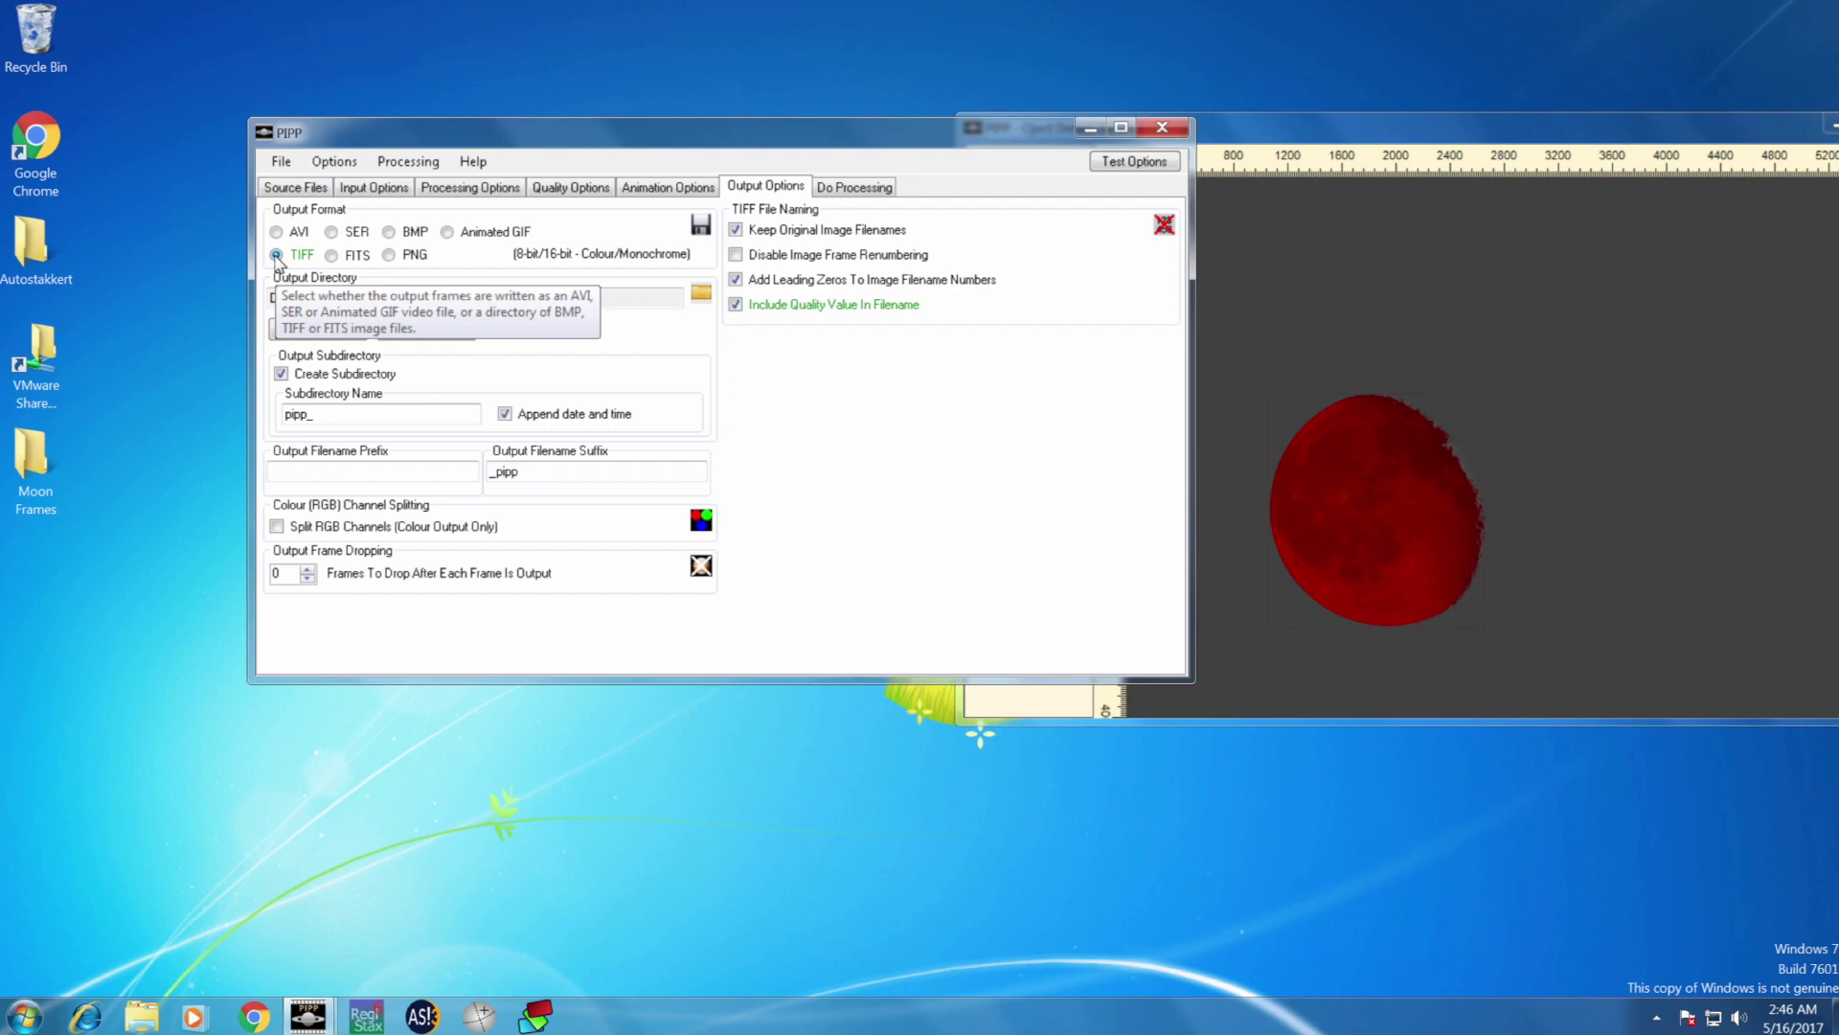
# Step: Set the output Subdirectory Name to 'Moon frames PIPP'
pyautogui.doubleClick(335, 413)
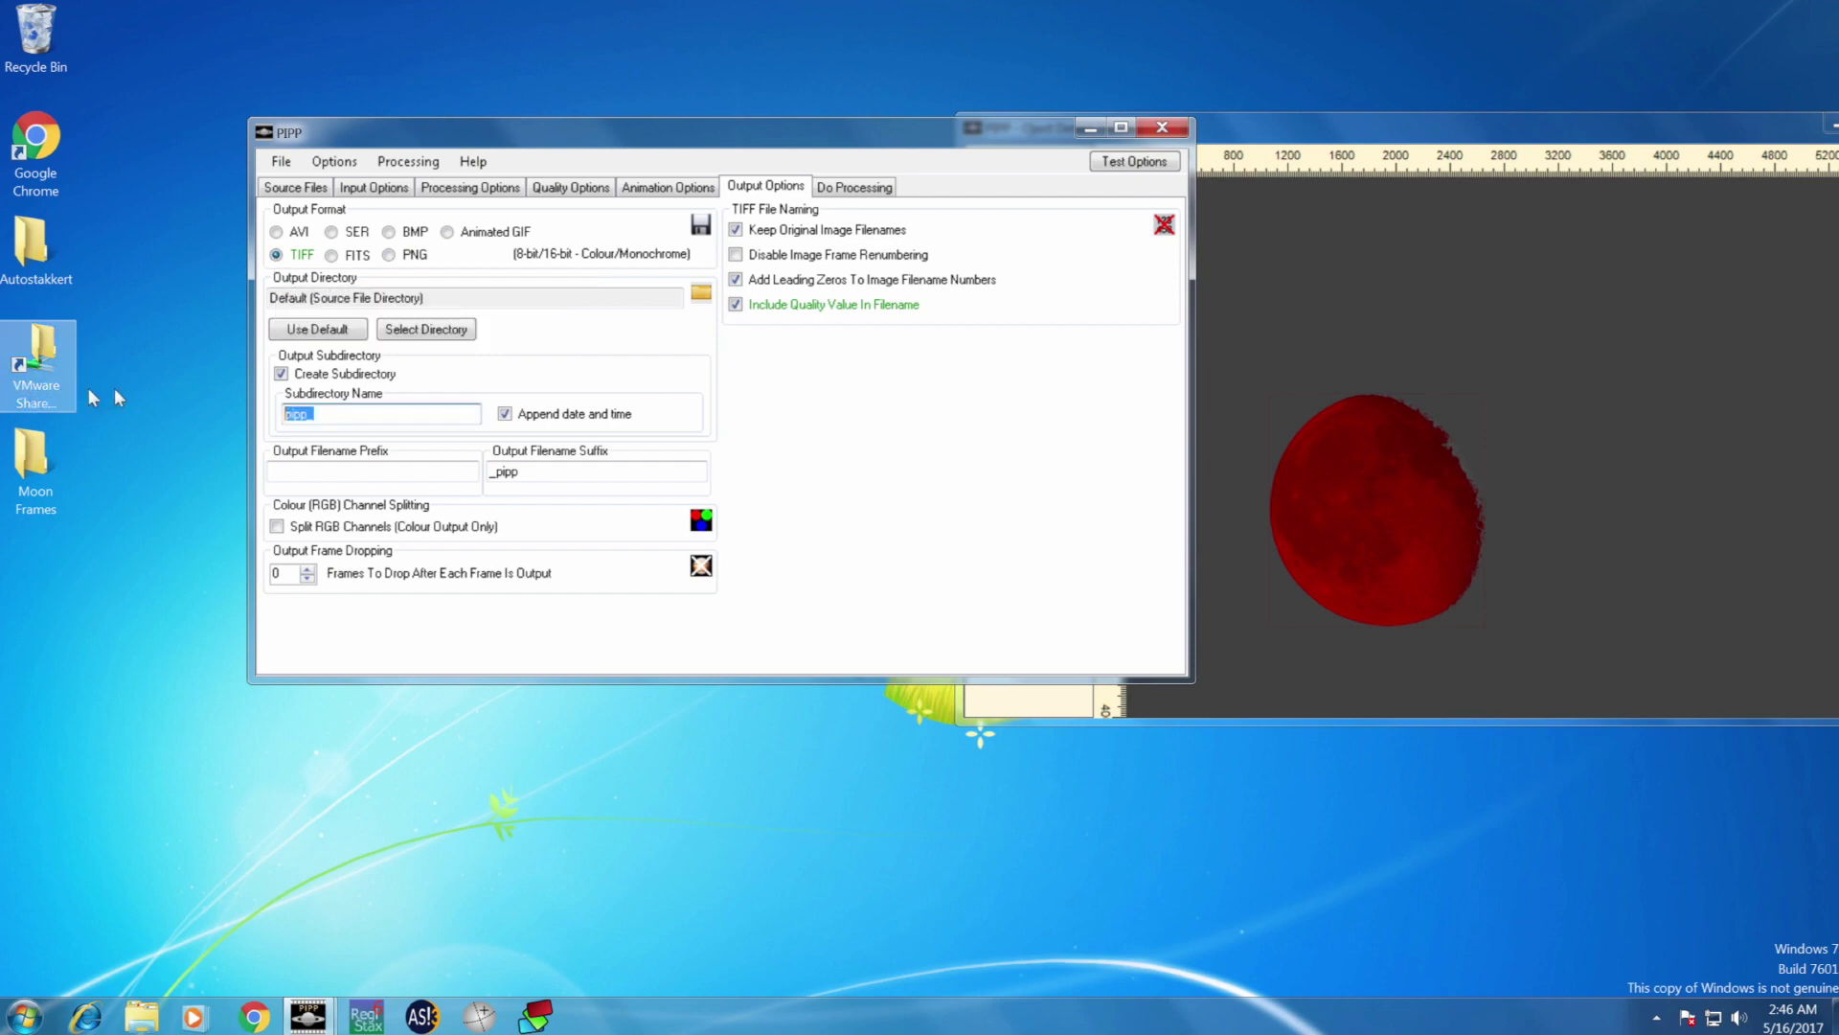
pyautogui.write('Moon')
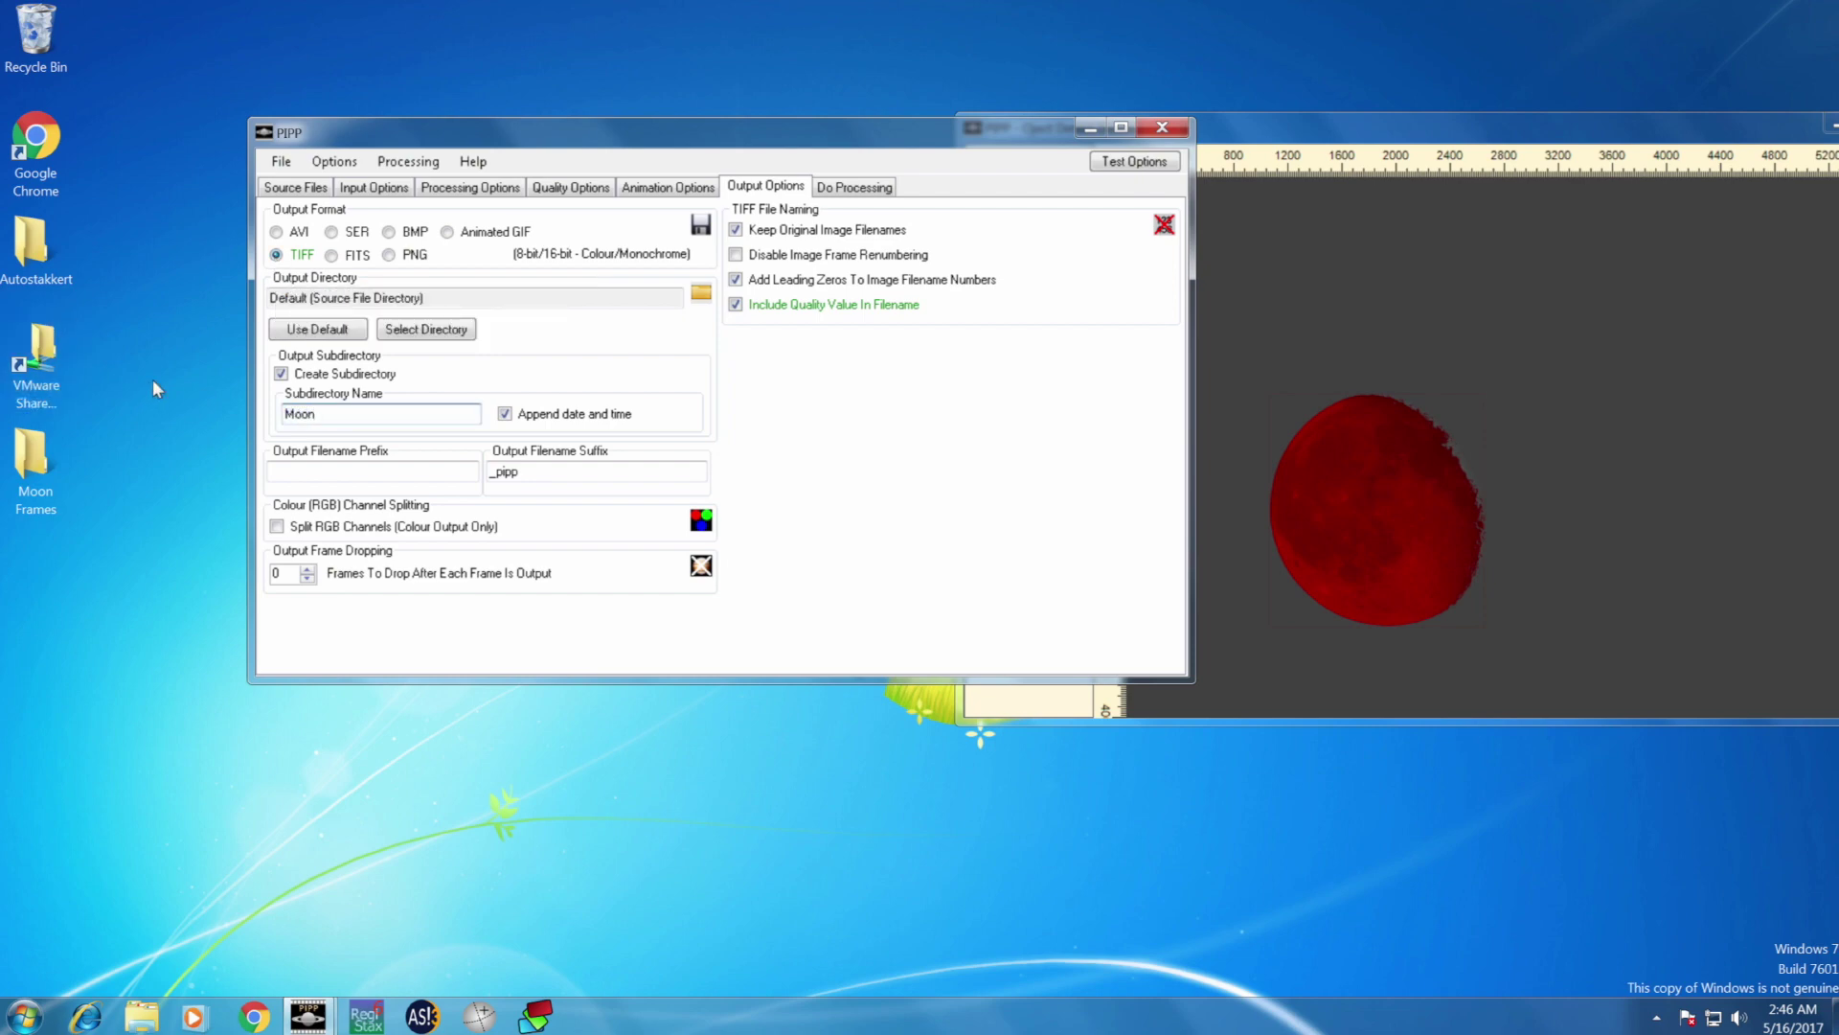
pyautogui.write(' frames PIPP')
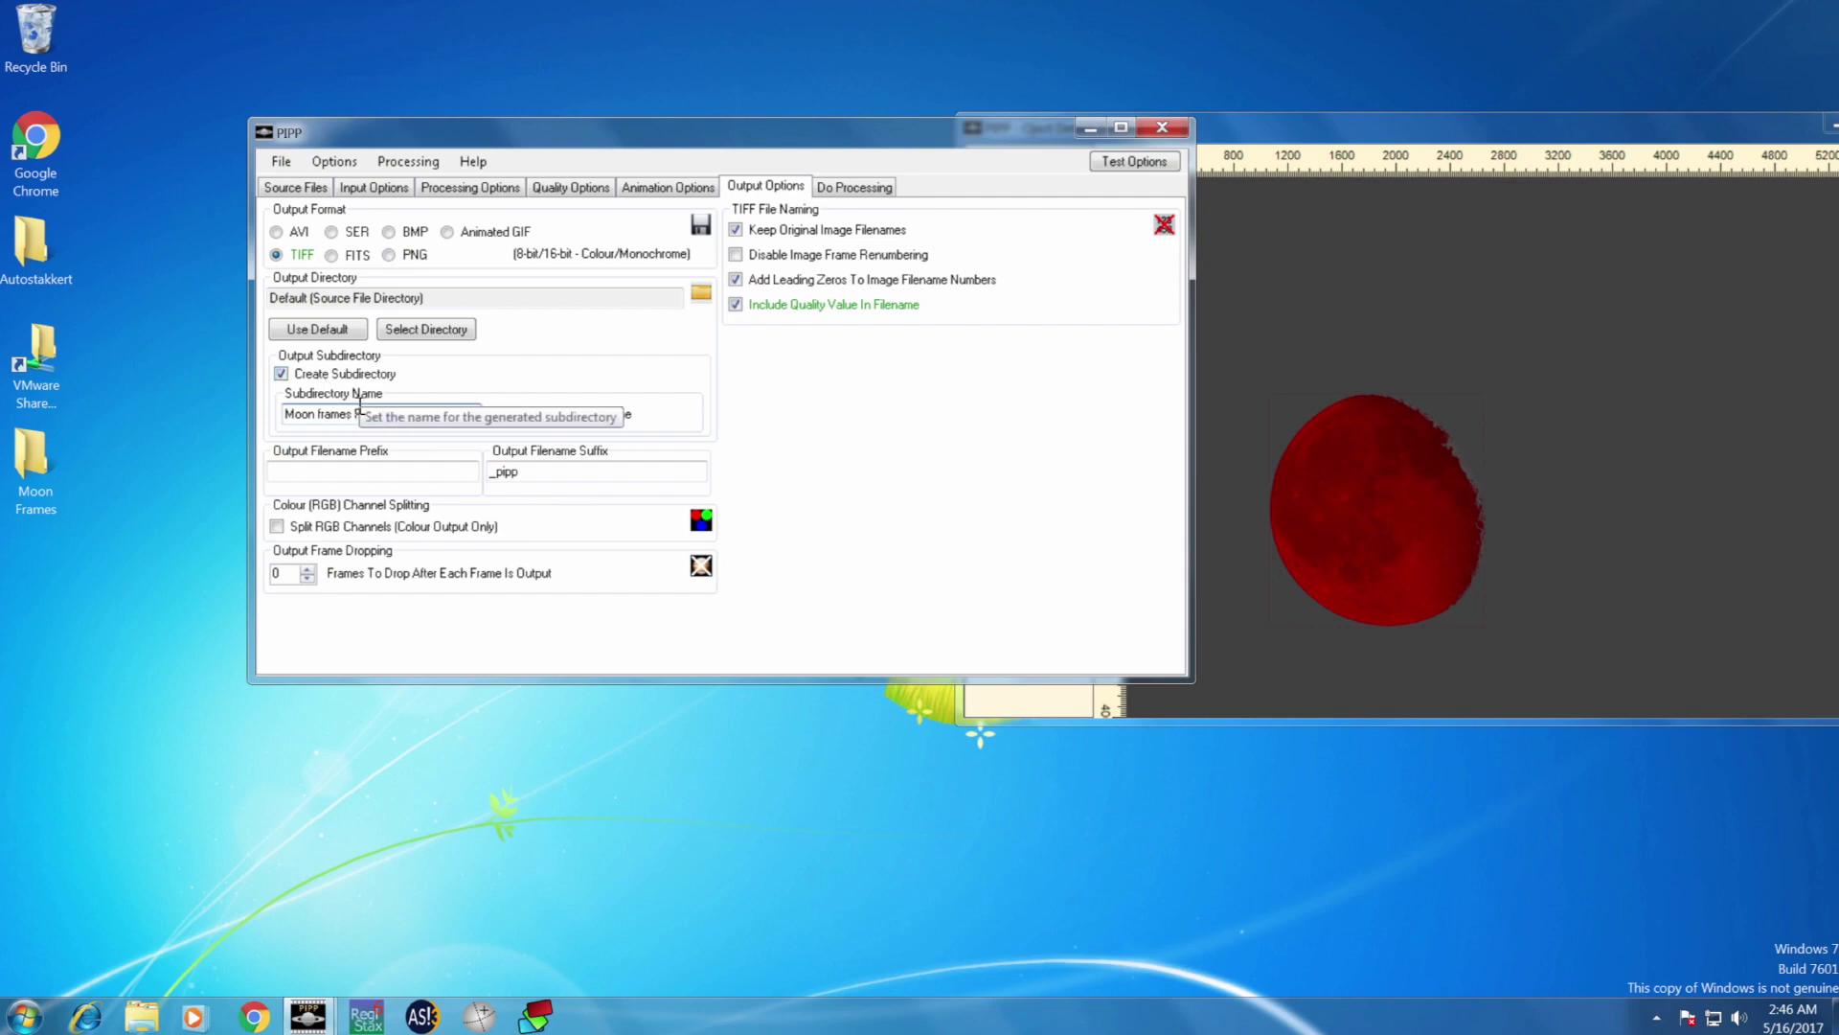
pyautogui.click(847, 188)
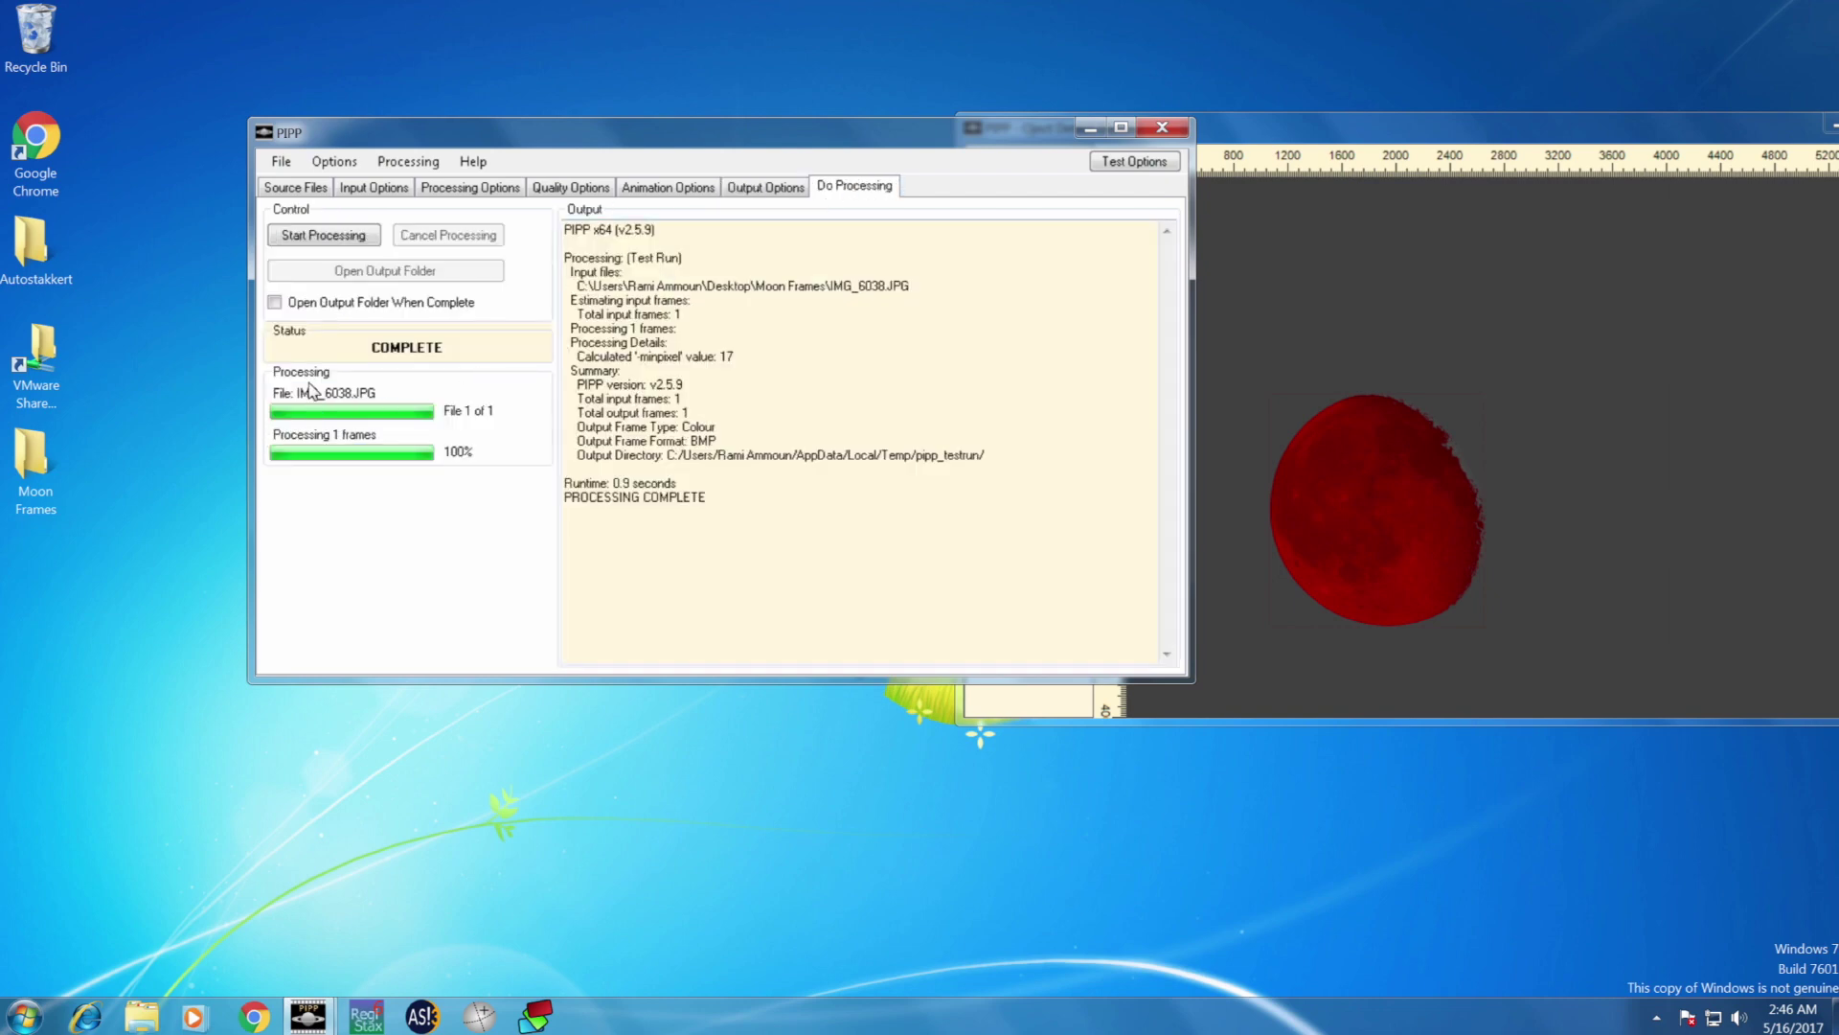
# Step: Start processing all 129 frames, then open the output folder
pyautogui.click(327, 235)
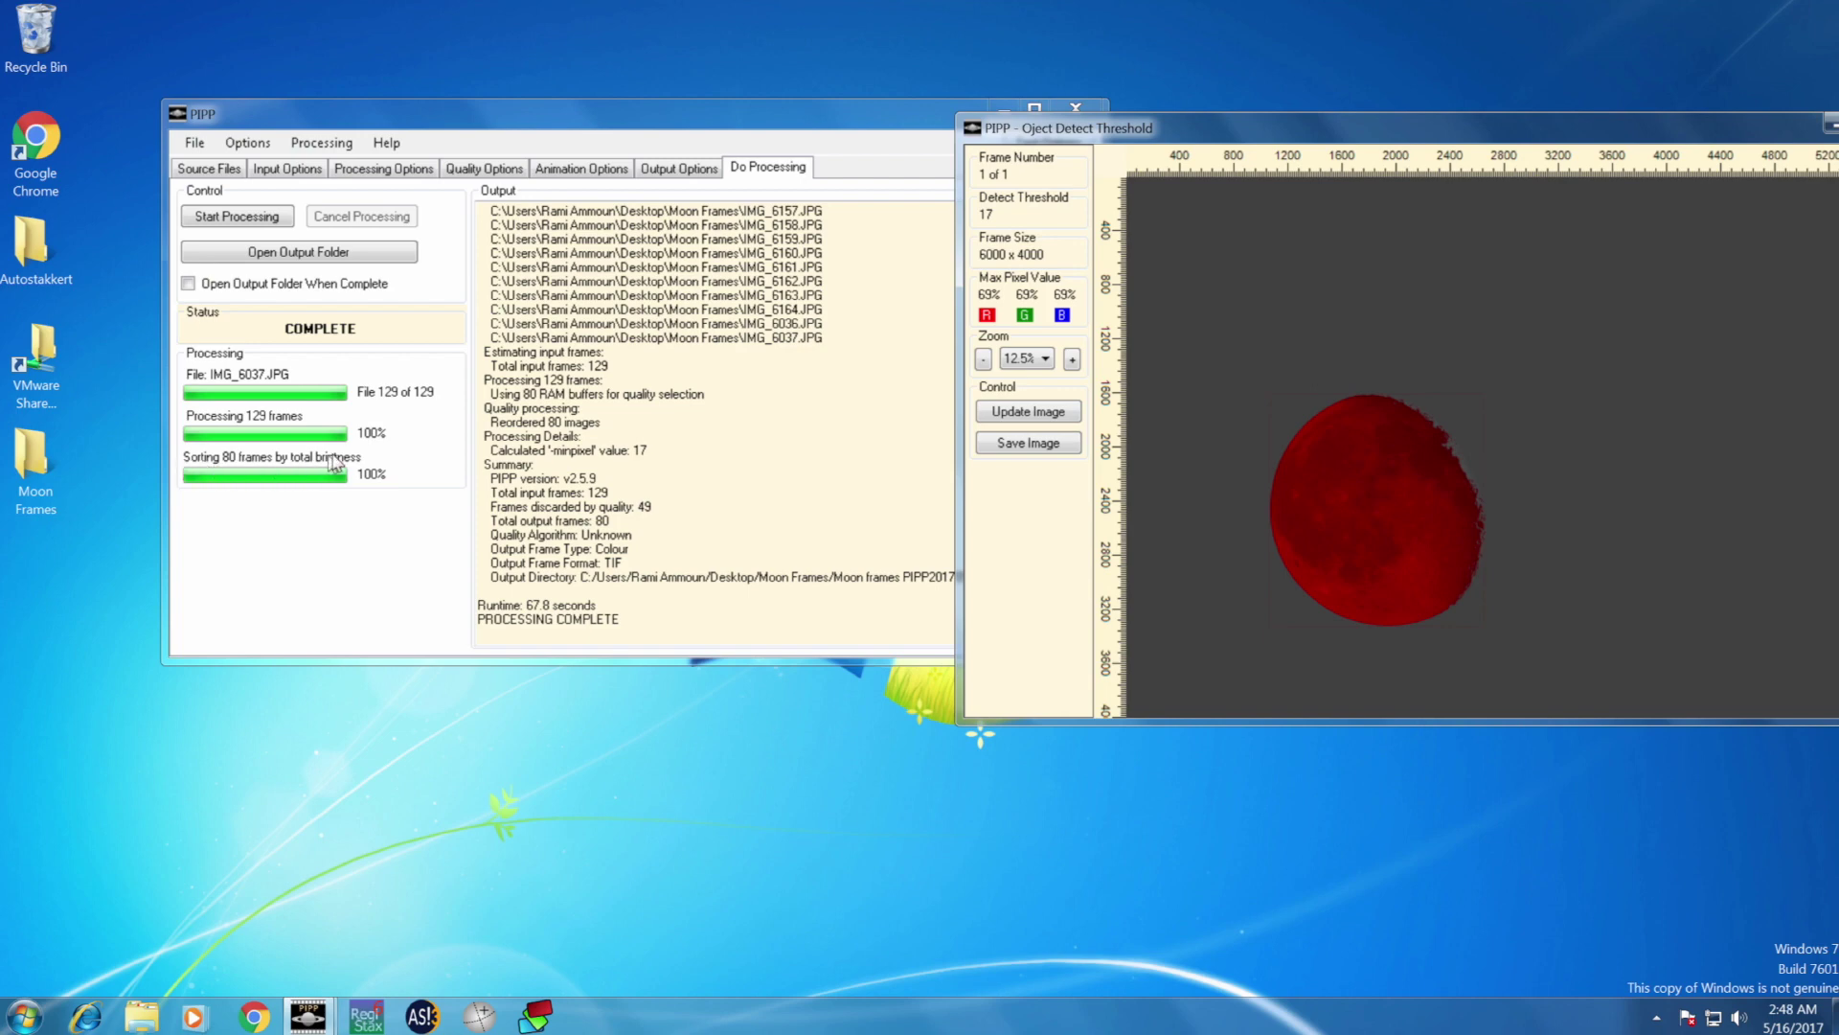
pyautogui.click(298, 255)
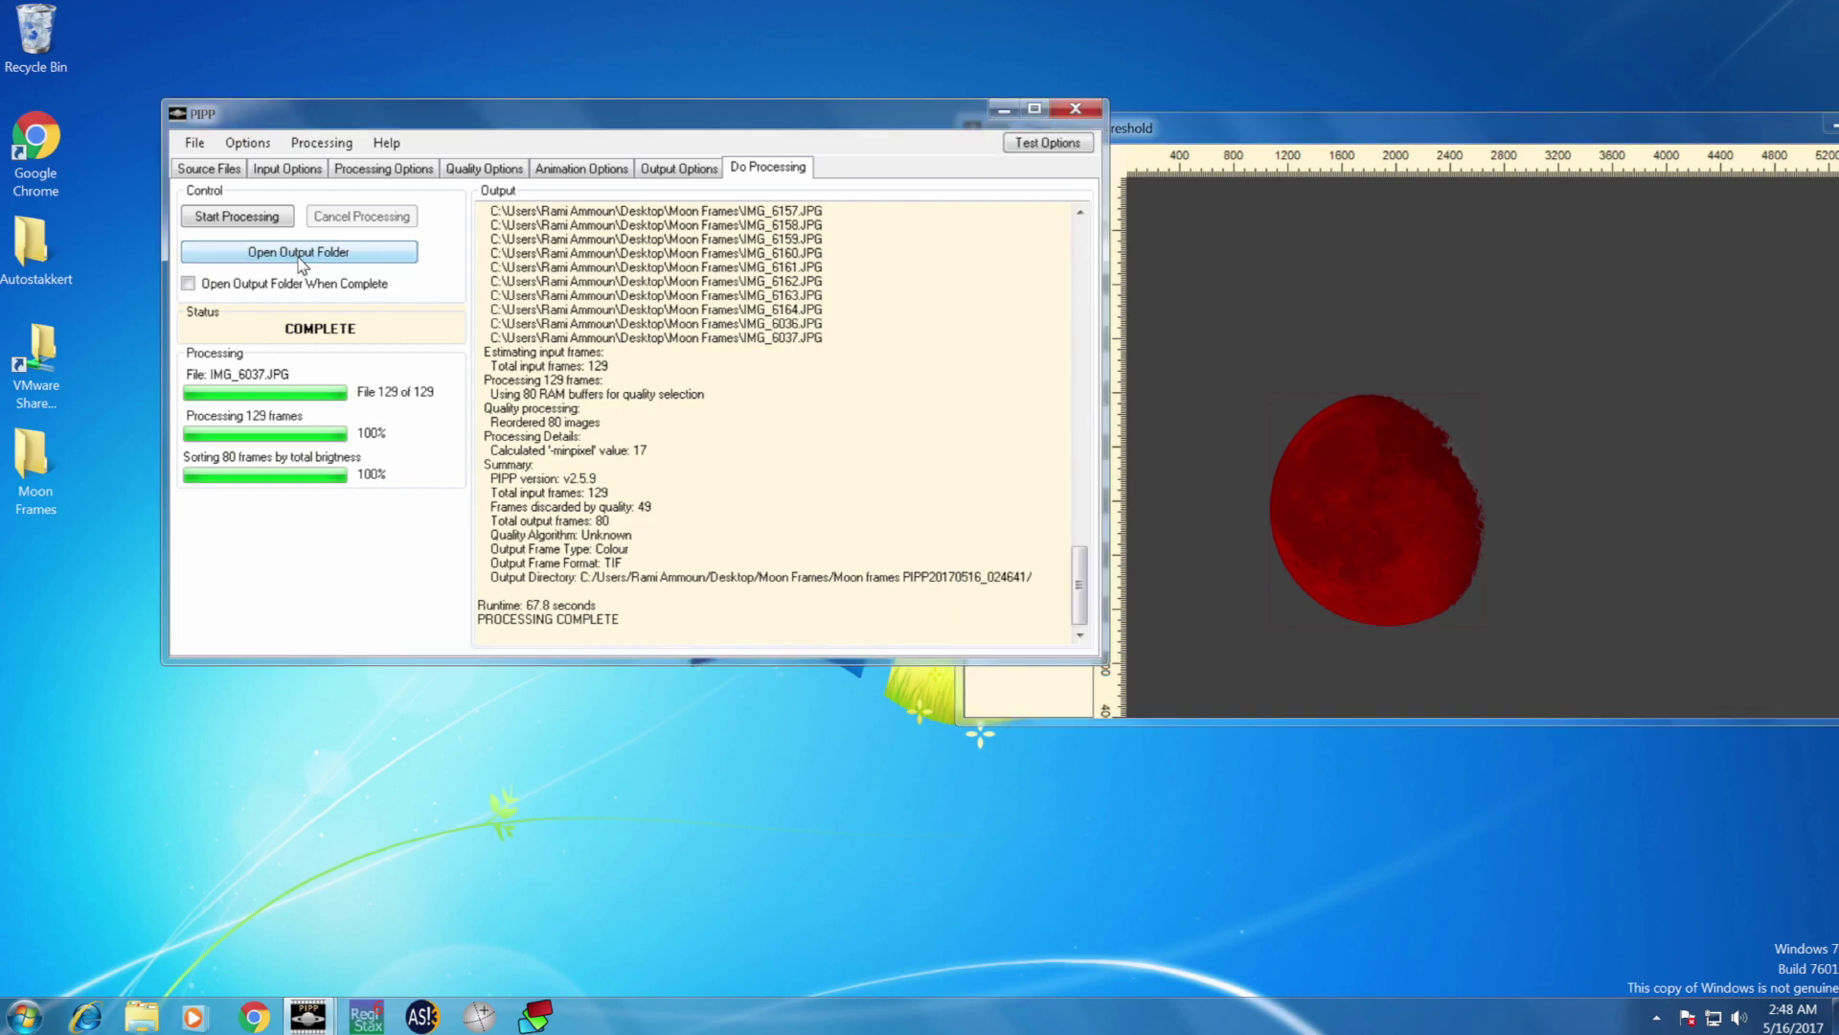
# Step: Open IMG_6038, minimise the PIPP windows, and select all 80 TIF frames with Ctrl+A
pyautogui.doubleClick(289, 172)
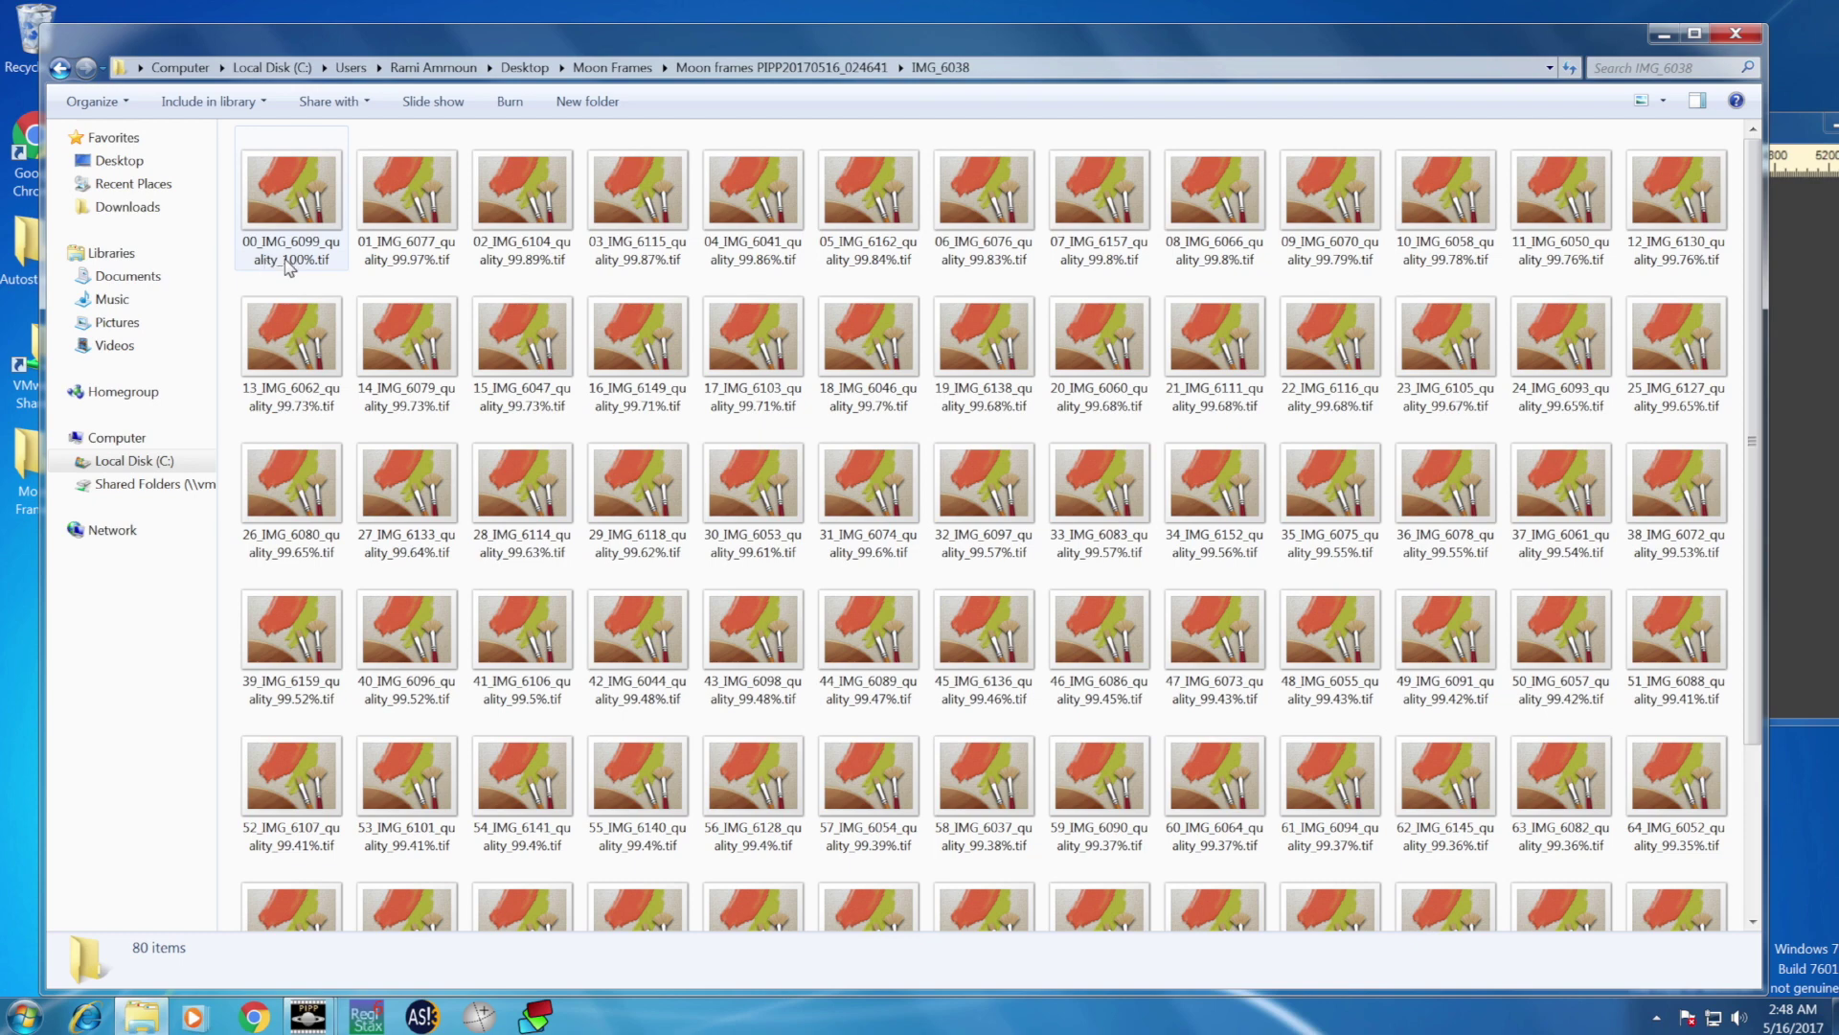
pyautogui.scroll(-2, 766, 536)
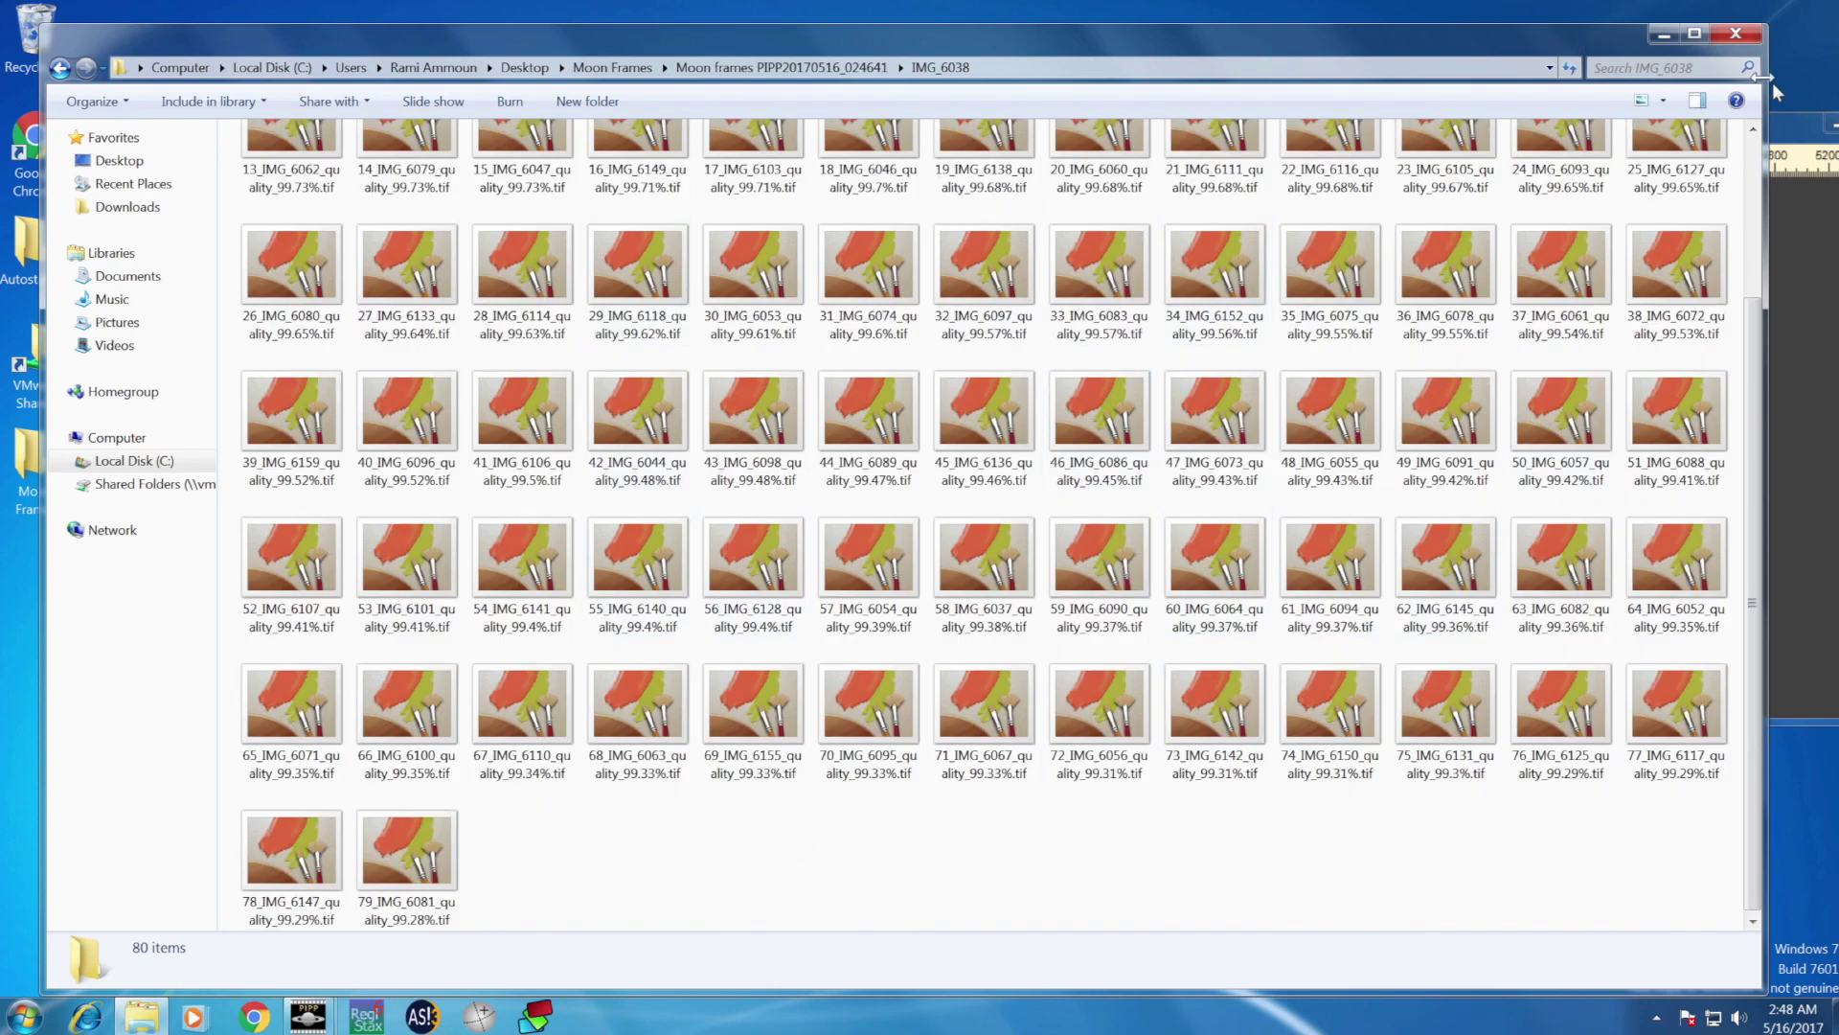
pyautogui.click(1791, 115)
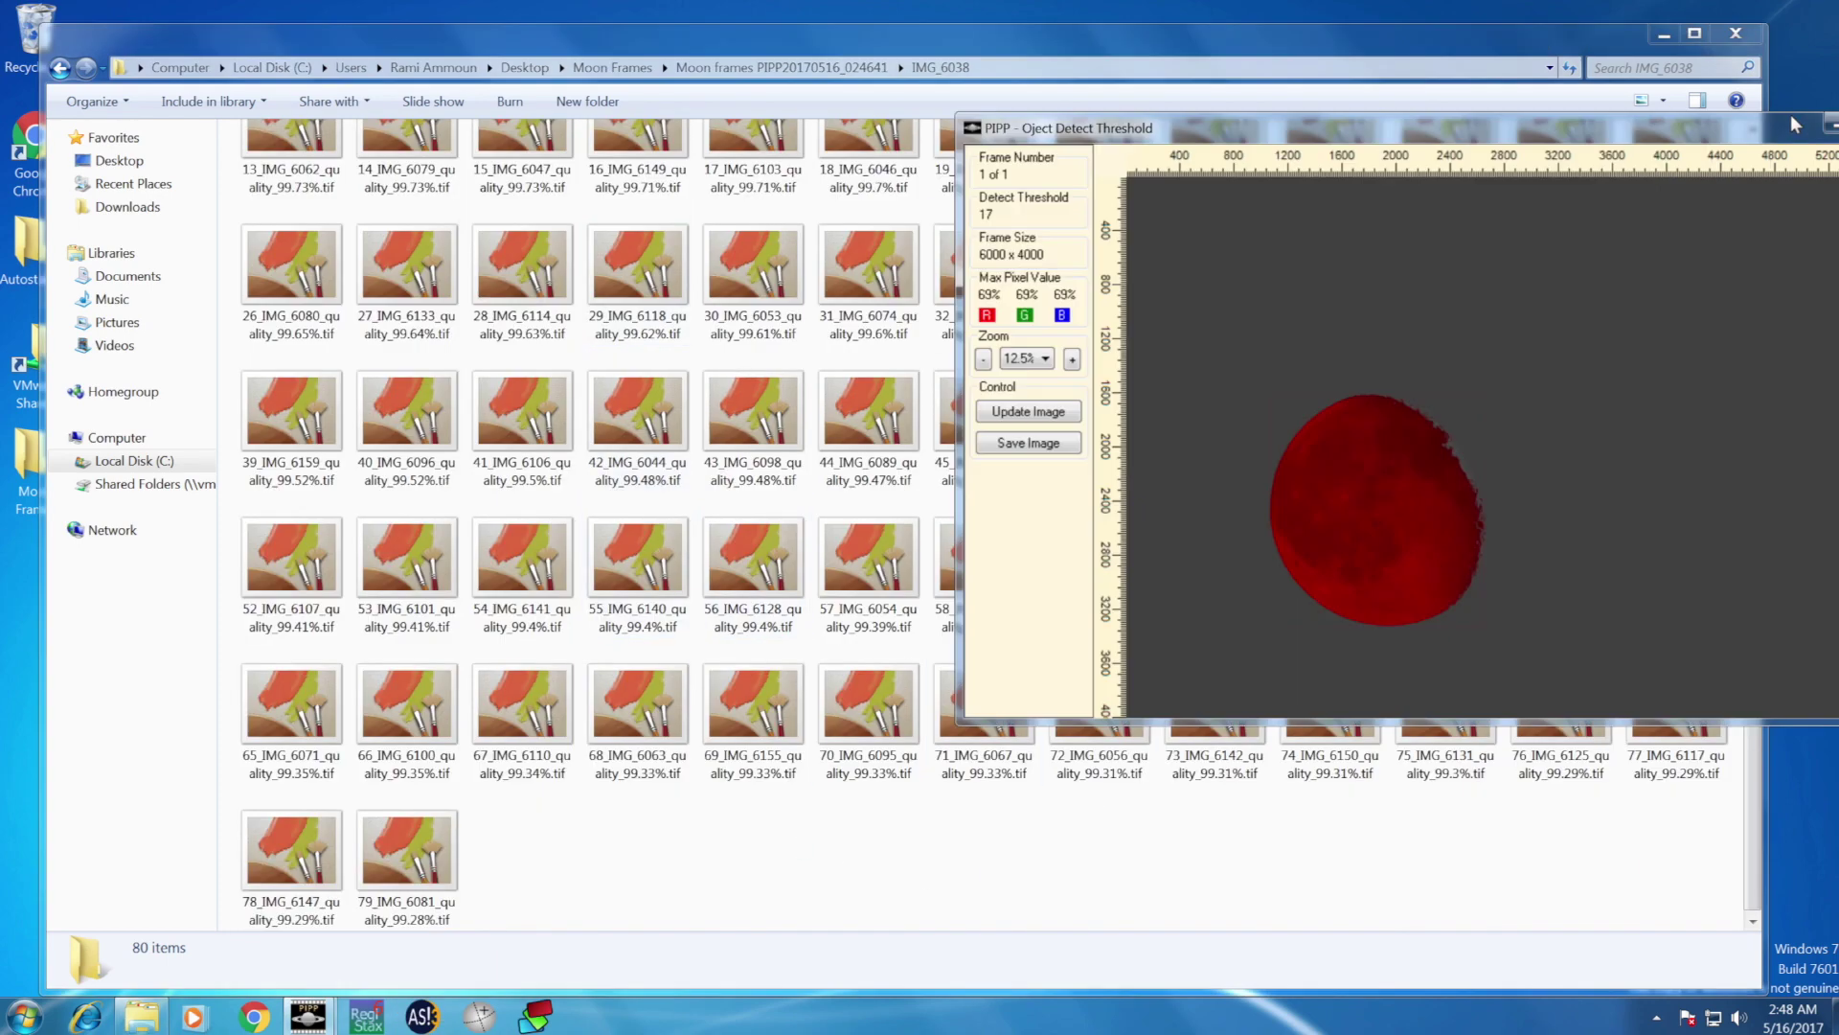
pyautogui.click(309, 1015)
pyautogui.click(1075, 113)
pyautogui.click(721, 567)
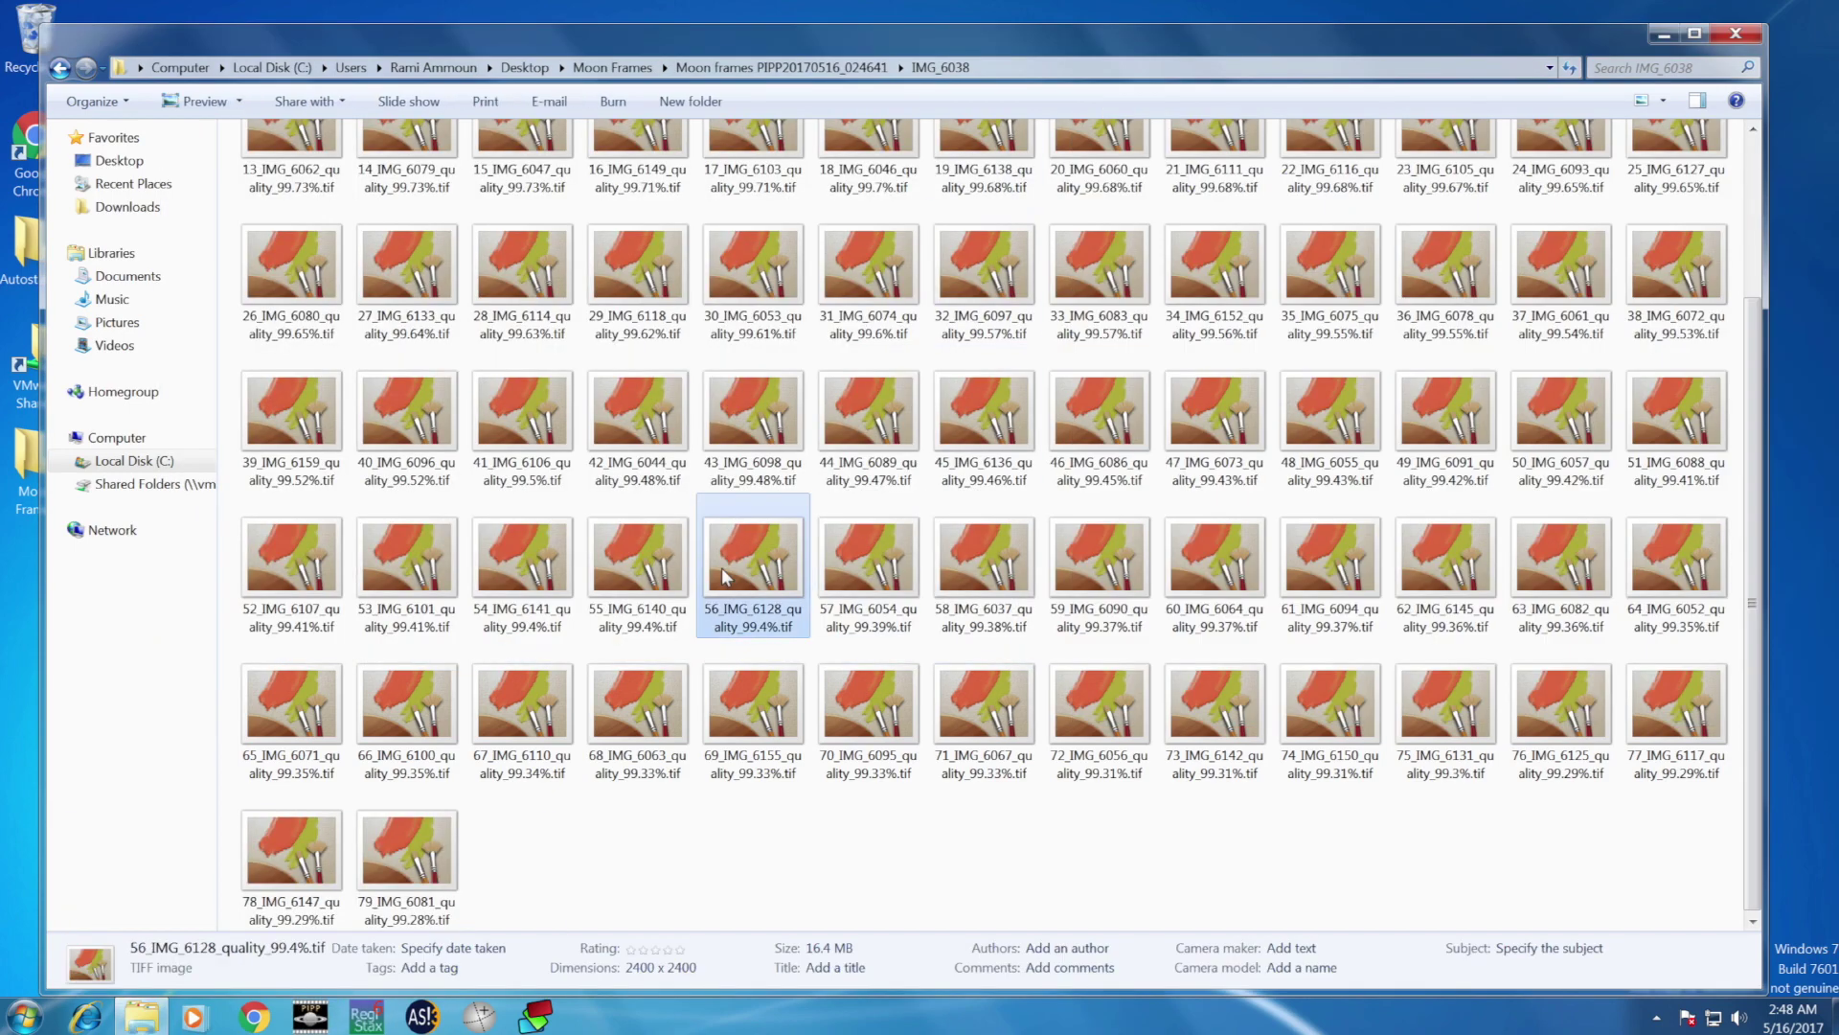
pyautogui.hotkey('ctrl', 'a')
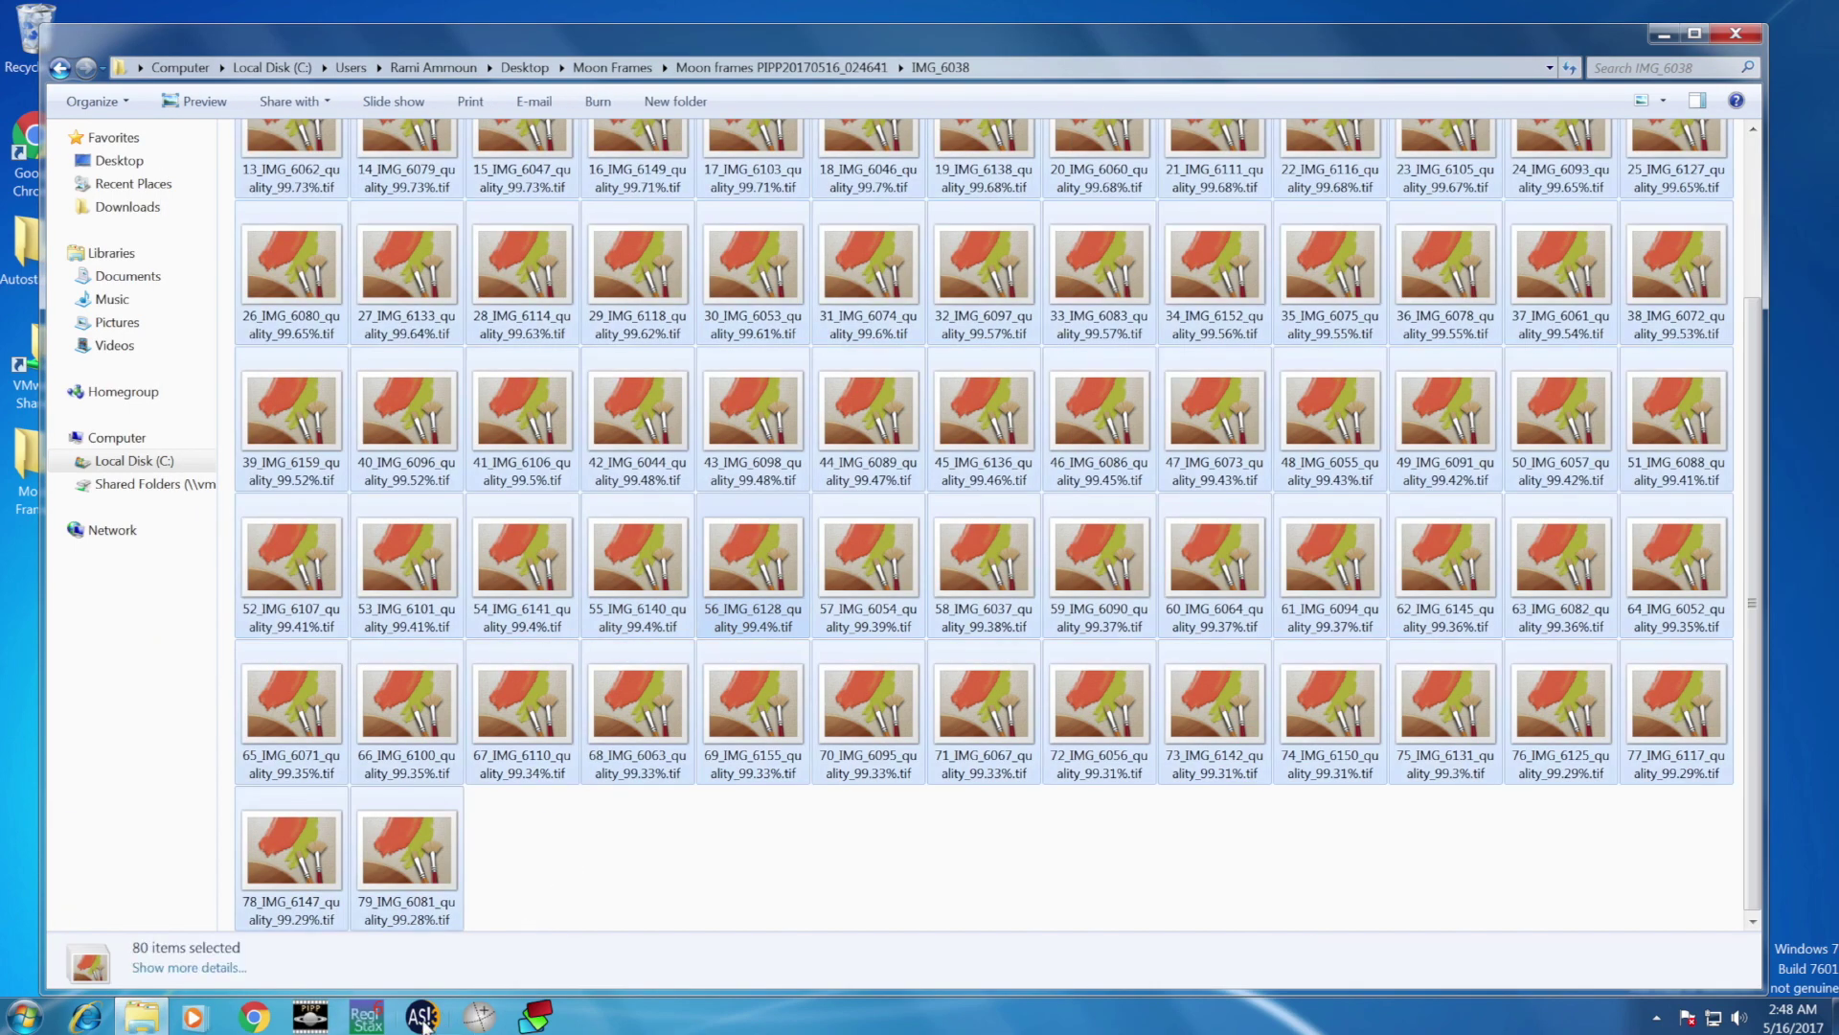
# Step: Drag the 80 selected TIF frames into AutoStakkert and fit the whole moon in the preview
pyautogui.click(423, 1017)
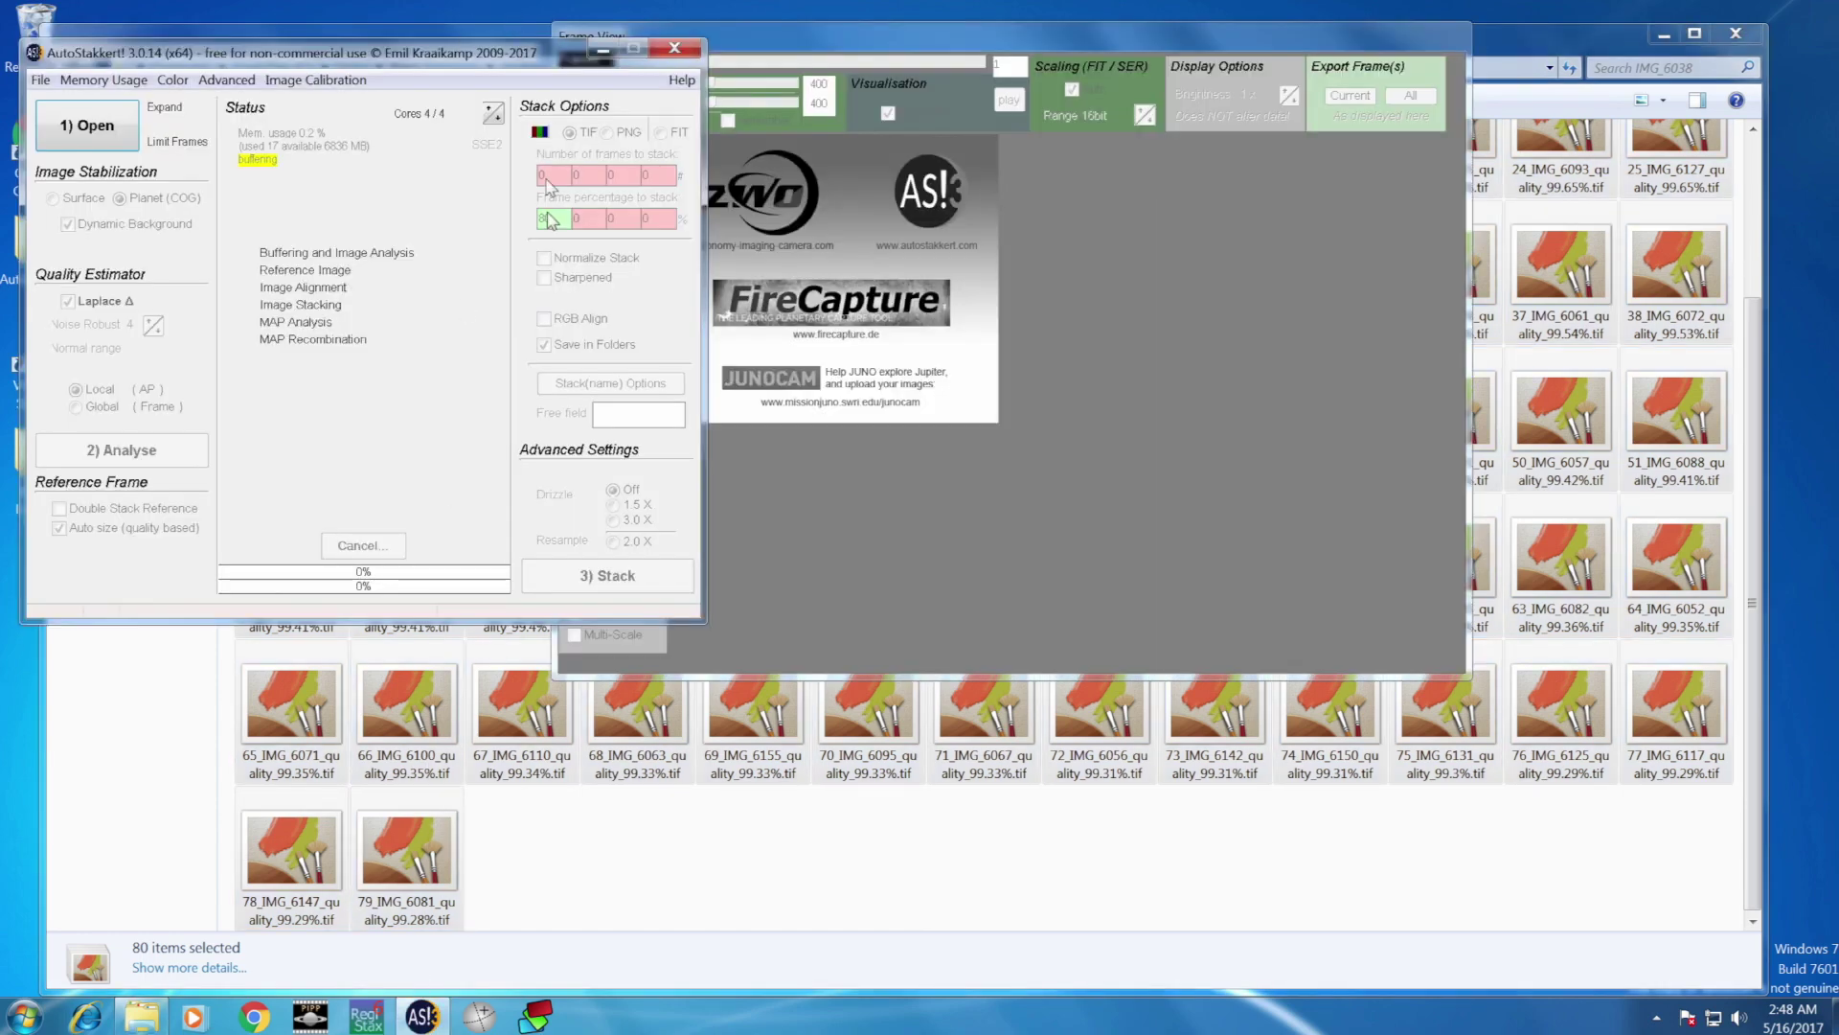
pyautogui.moveTo(372, 905); pyautogui.dragTo(387, 458)
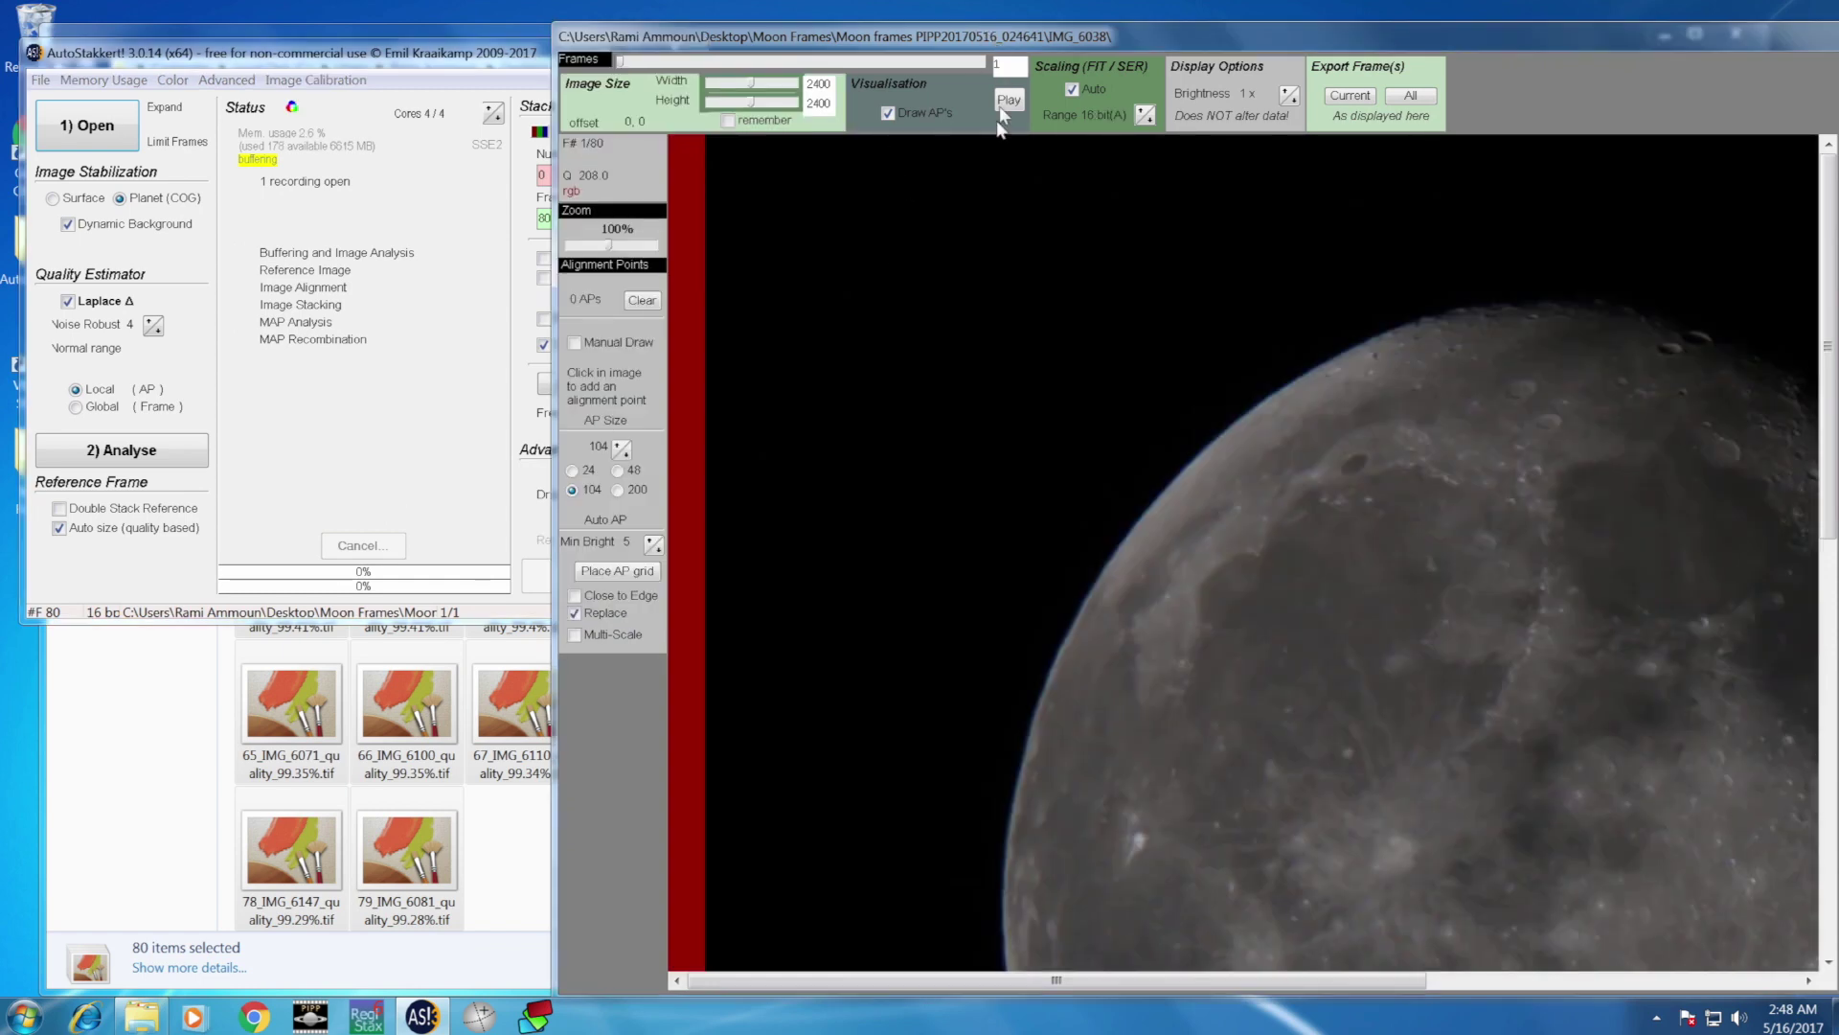
pyautogui.moveTo(608, 251); pyautogui.dragTo(585, 250)
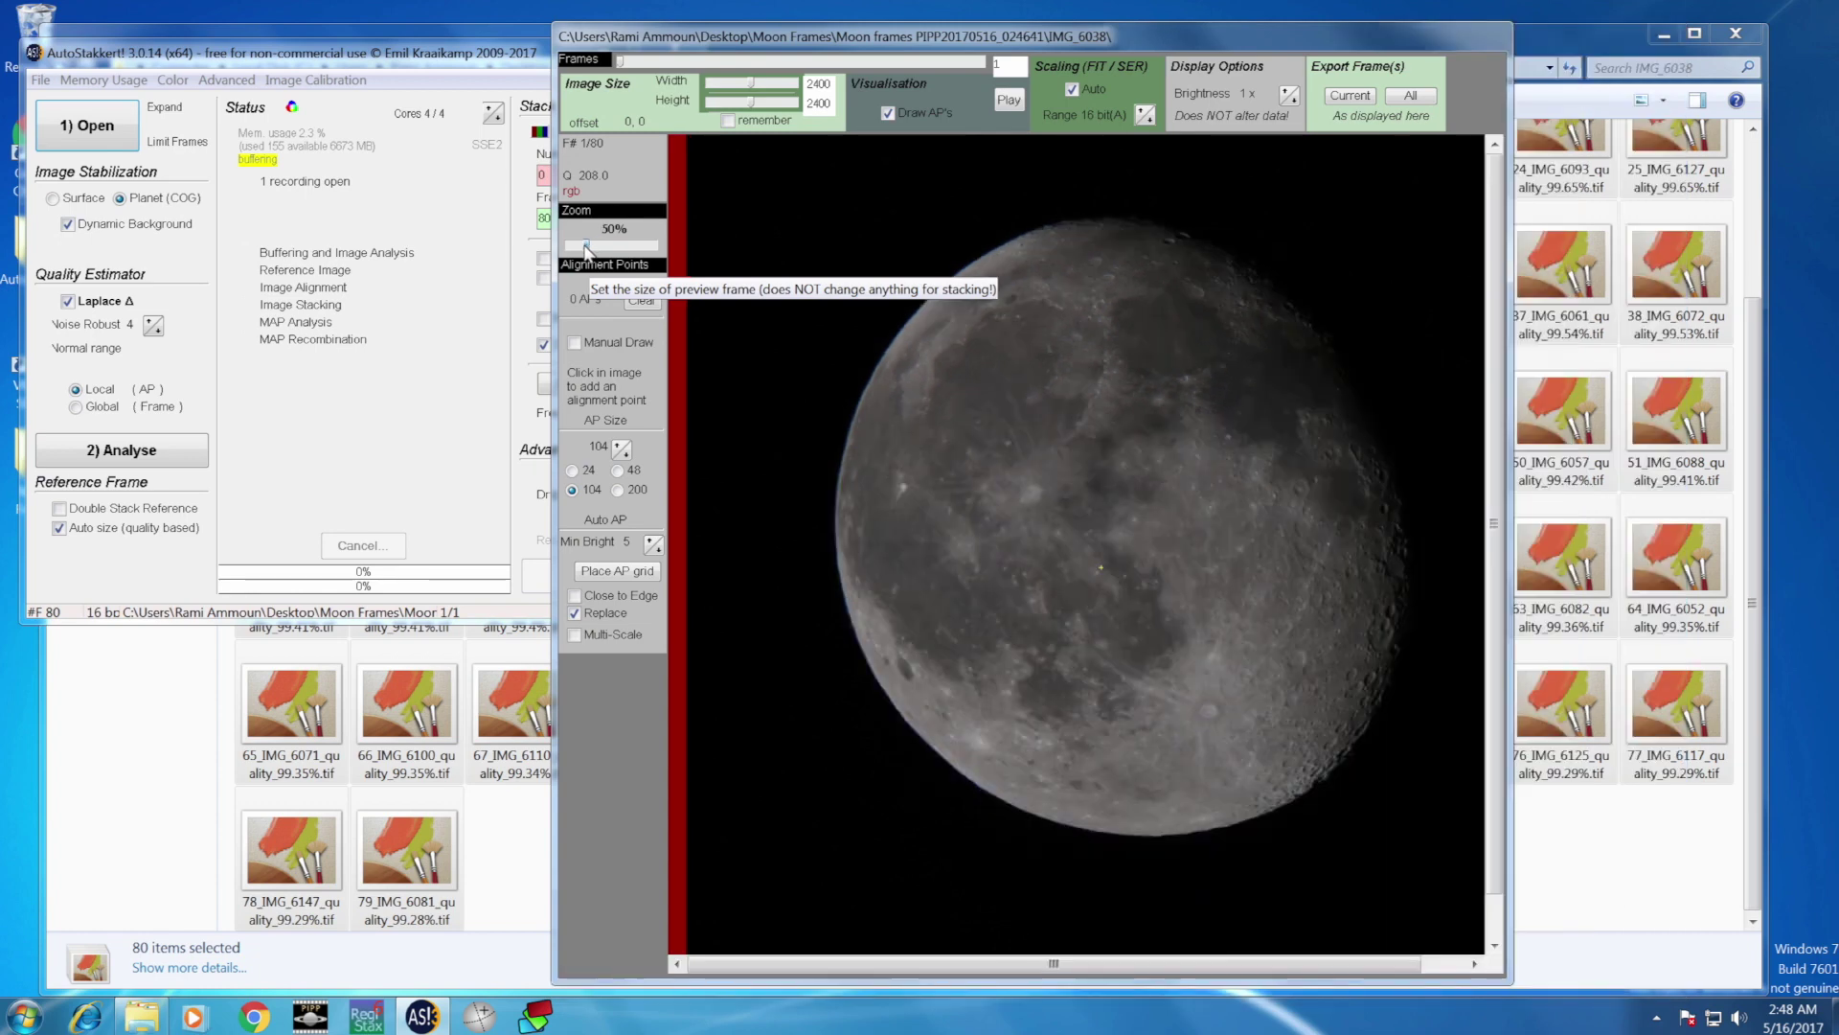
# Step: Try AP grids at sizes 200 and 24, then settle on size 104 for 663 points
pyautogui.click(630, 573)
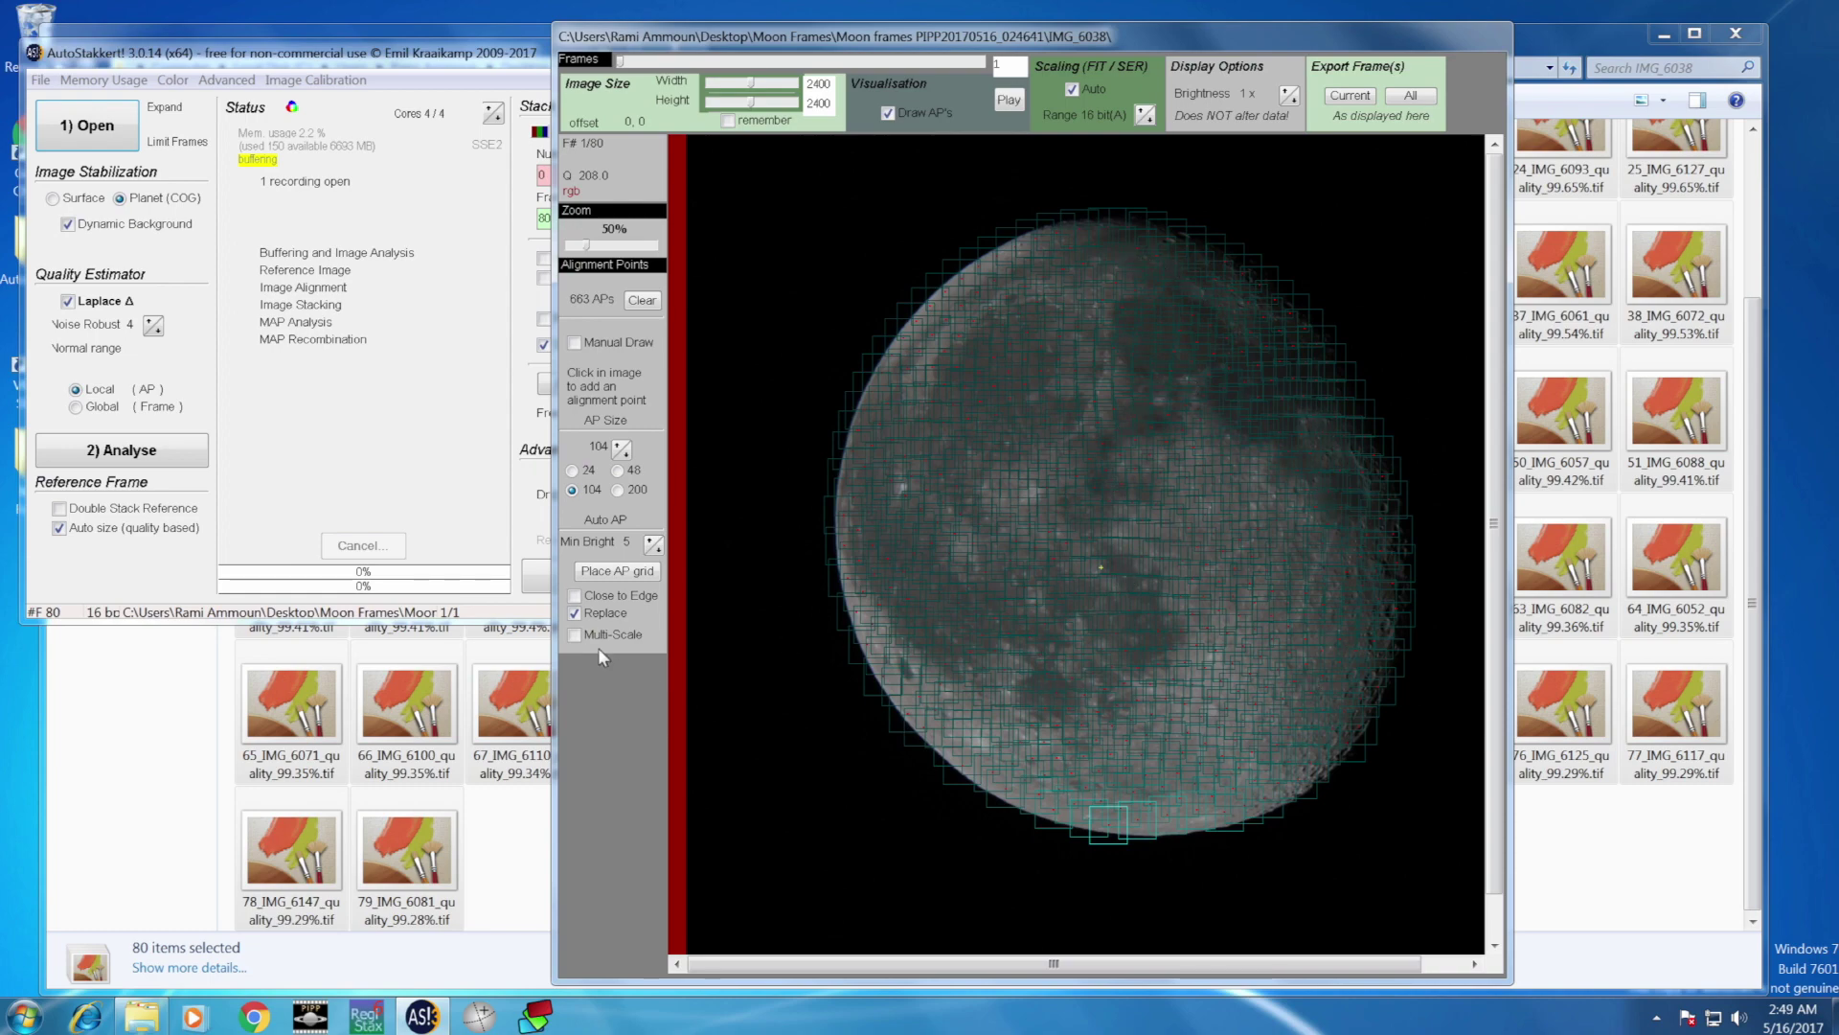
pyautogui.click(617, 489)
pyautogui.click(618, 573)
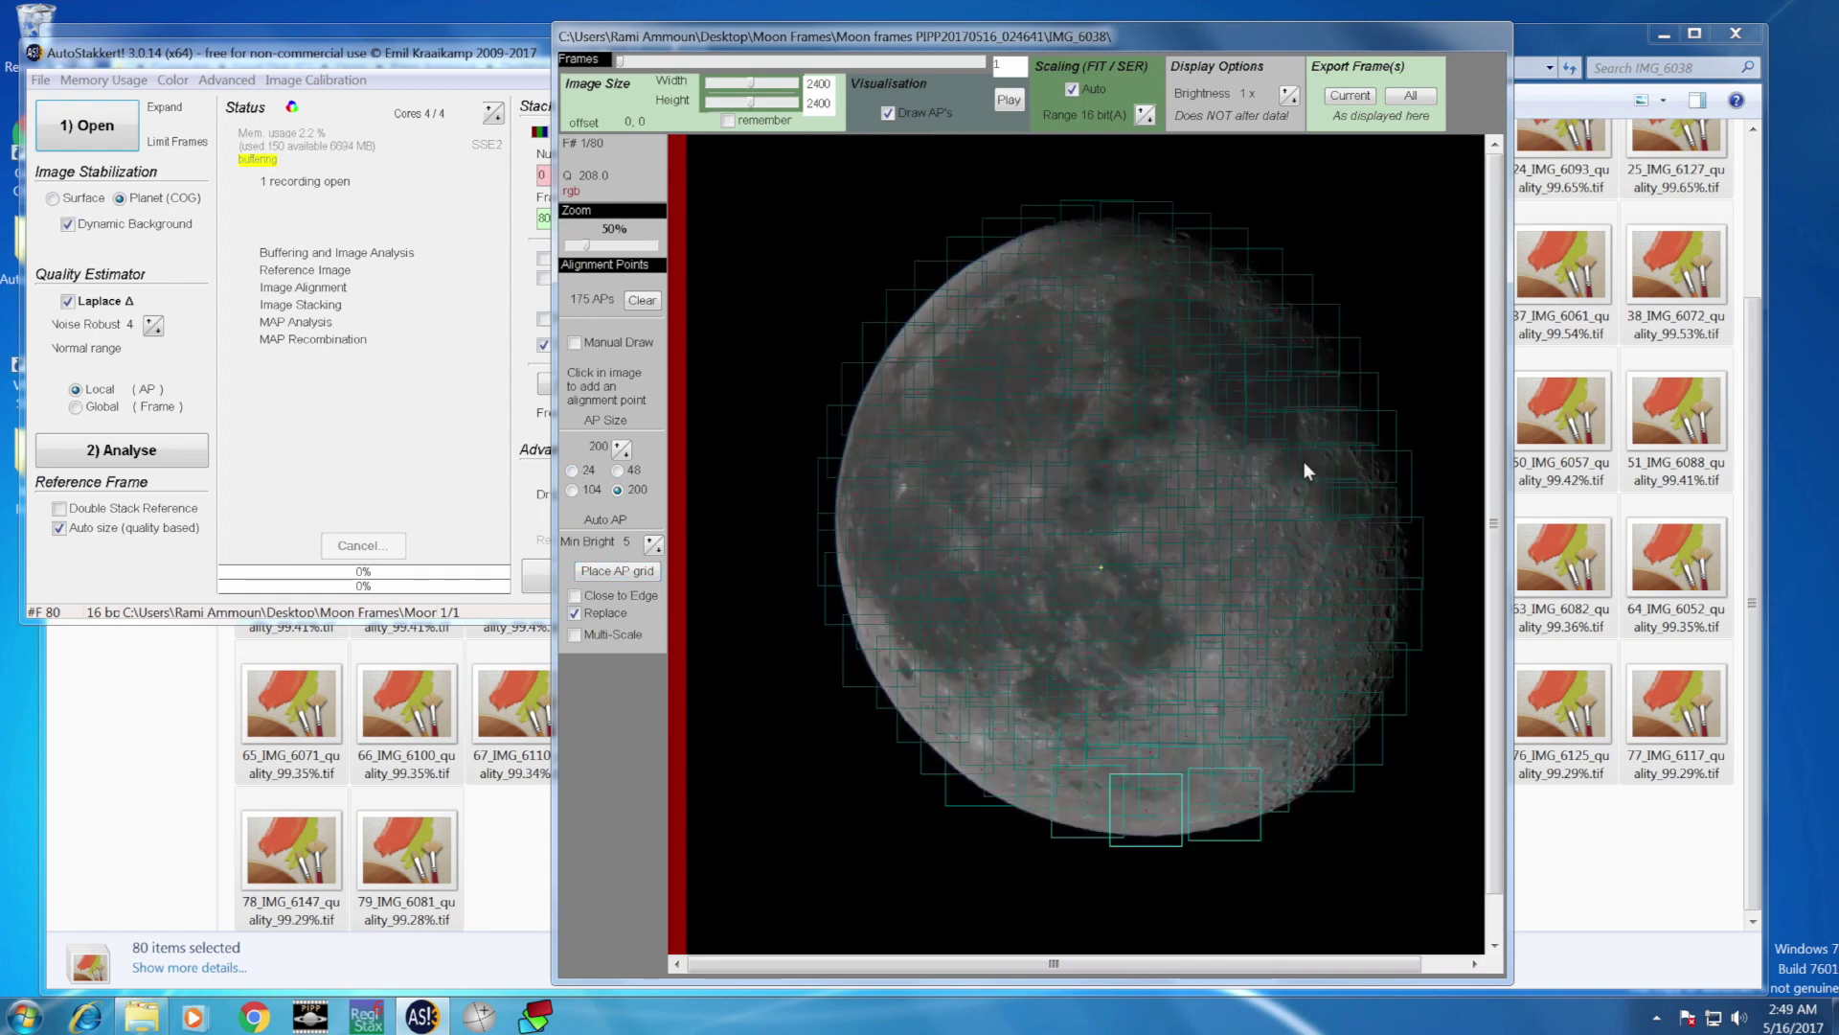
pyautogui.click(572, 470)
pyautogui.click(612, 573)
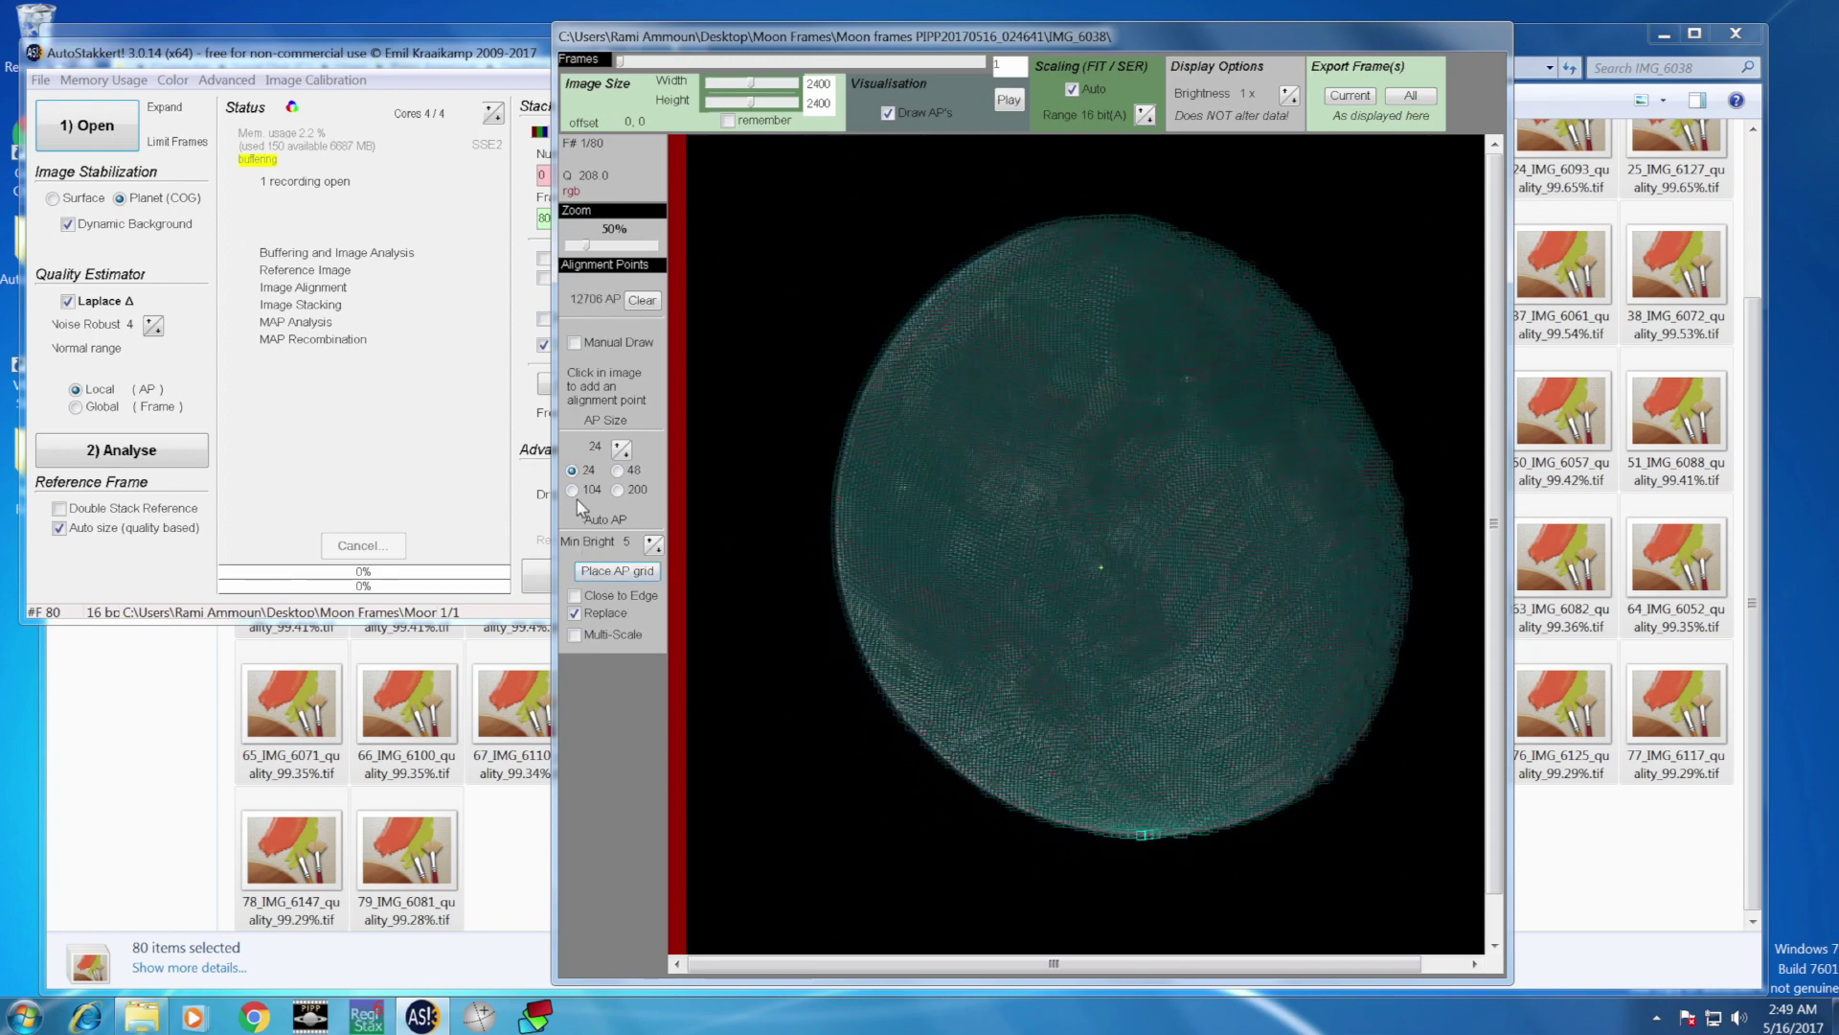
pyautogui.click(572, 489)
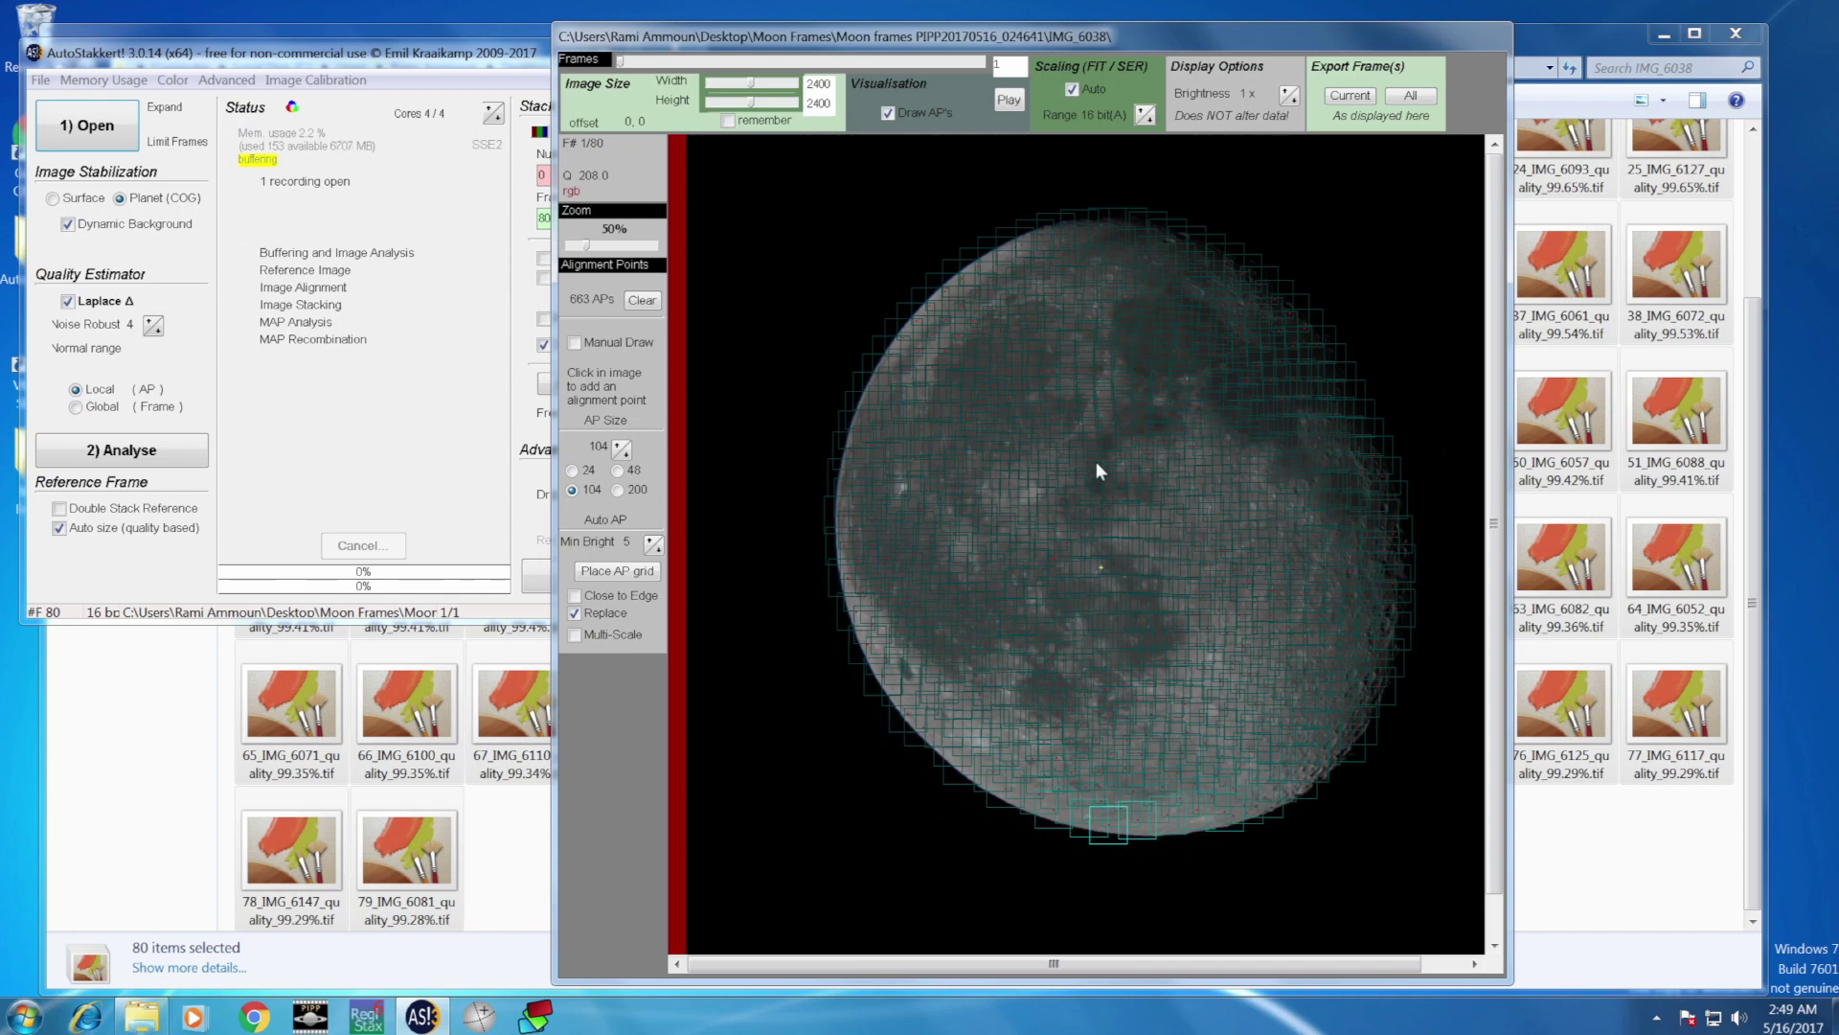
pyautogui.click(436, 480)
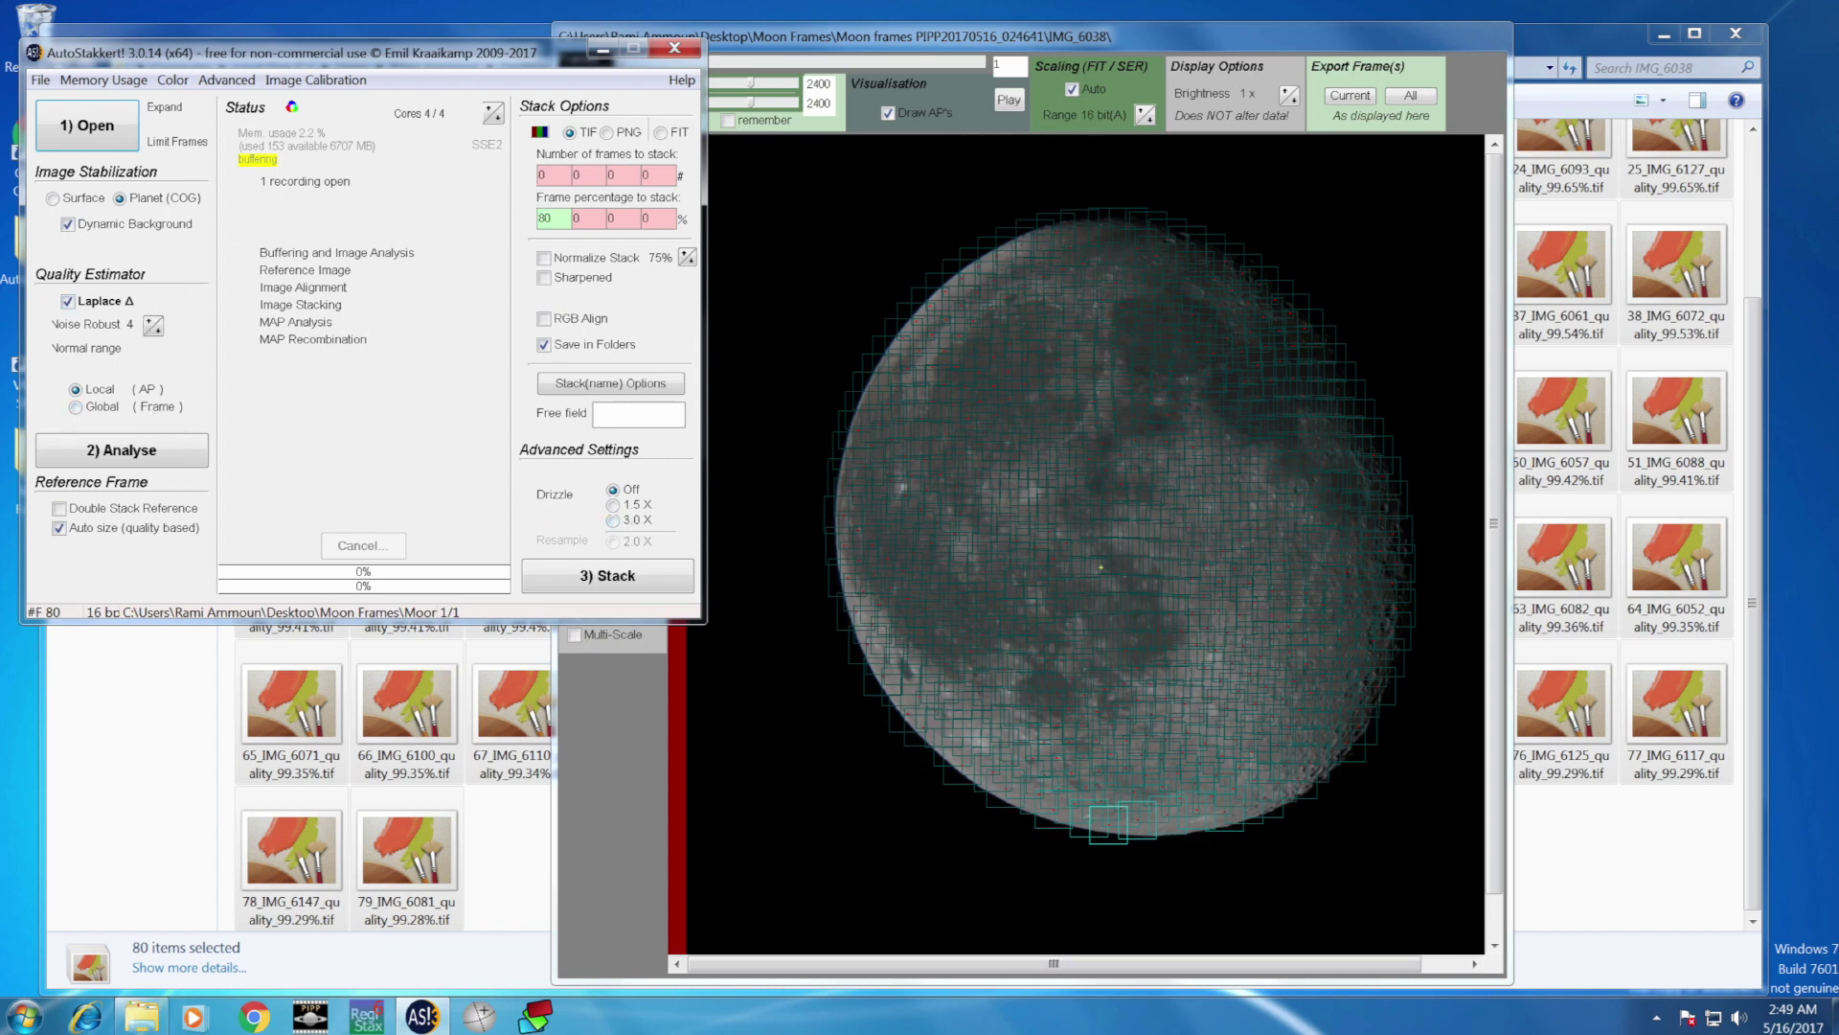
# Step: Keep Frame percentage at 80 with TIF output and run 3) Stack
pyautogui.doubleClick(553, 219)
pyautogui.click(932, 352)
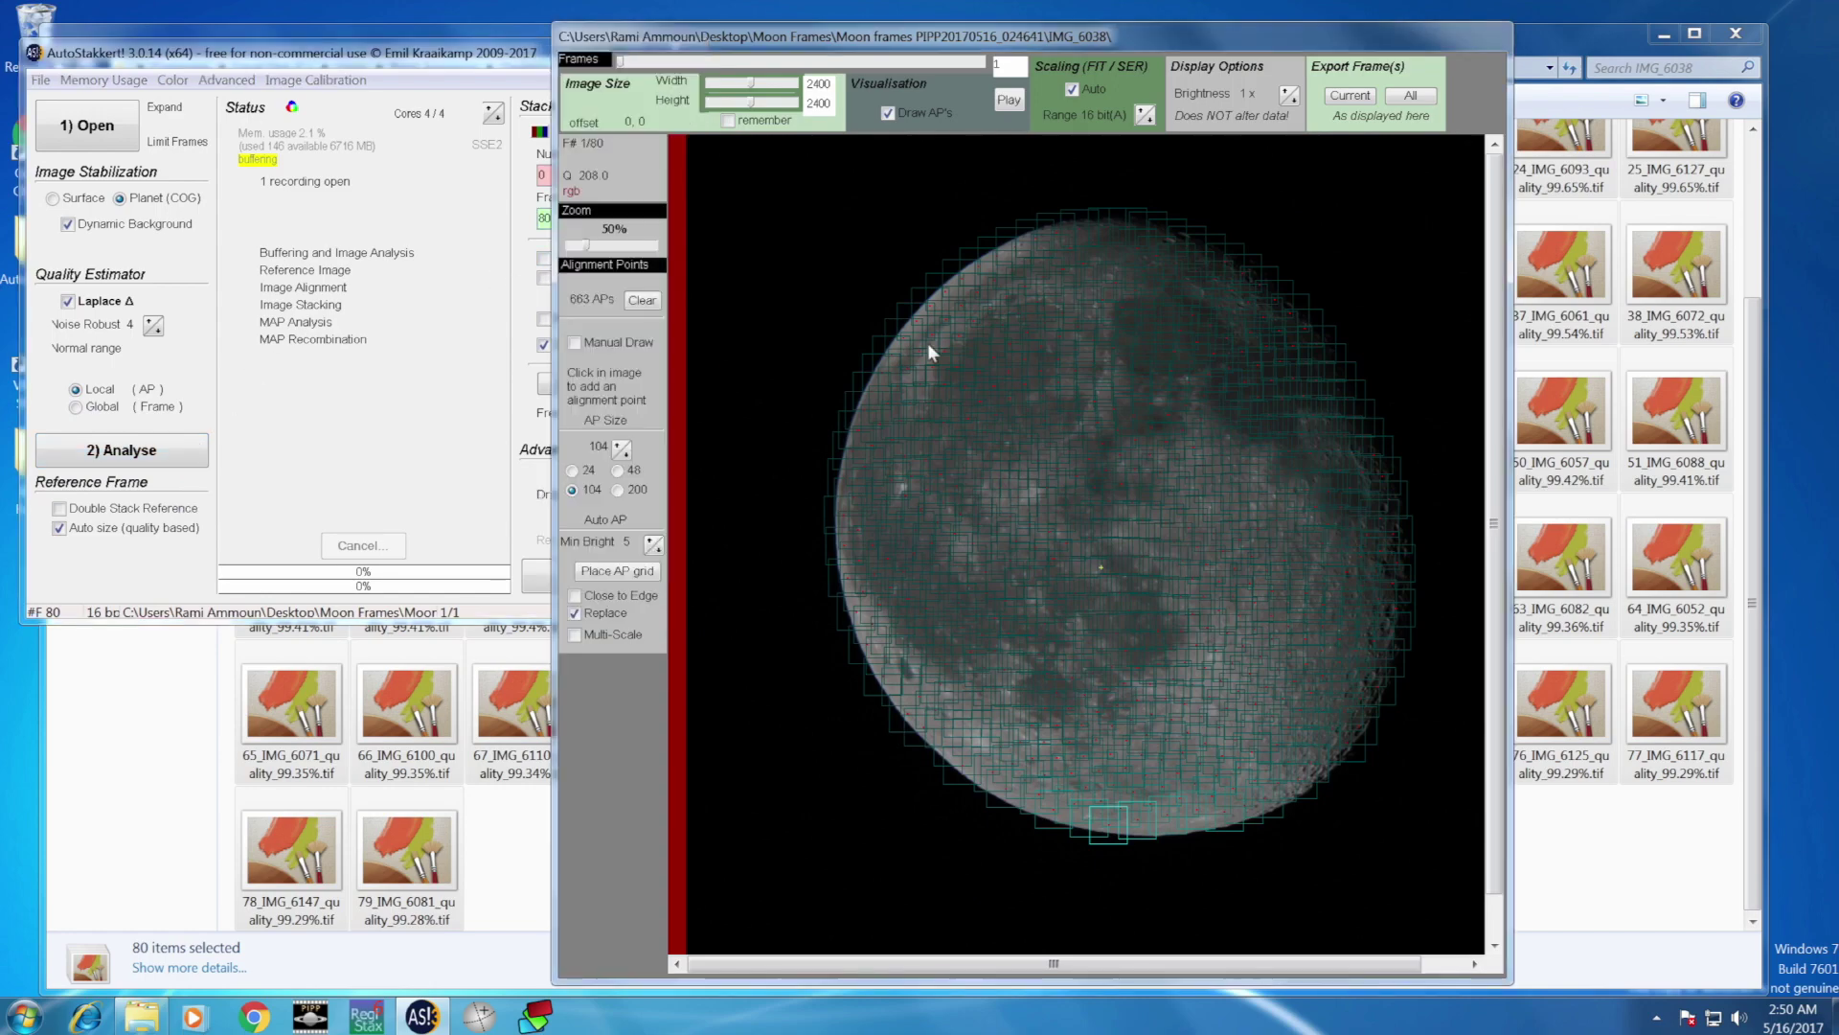
pyautogui.click(379, 331)
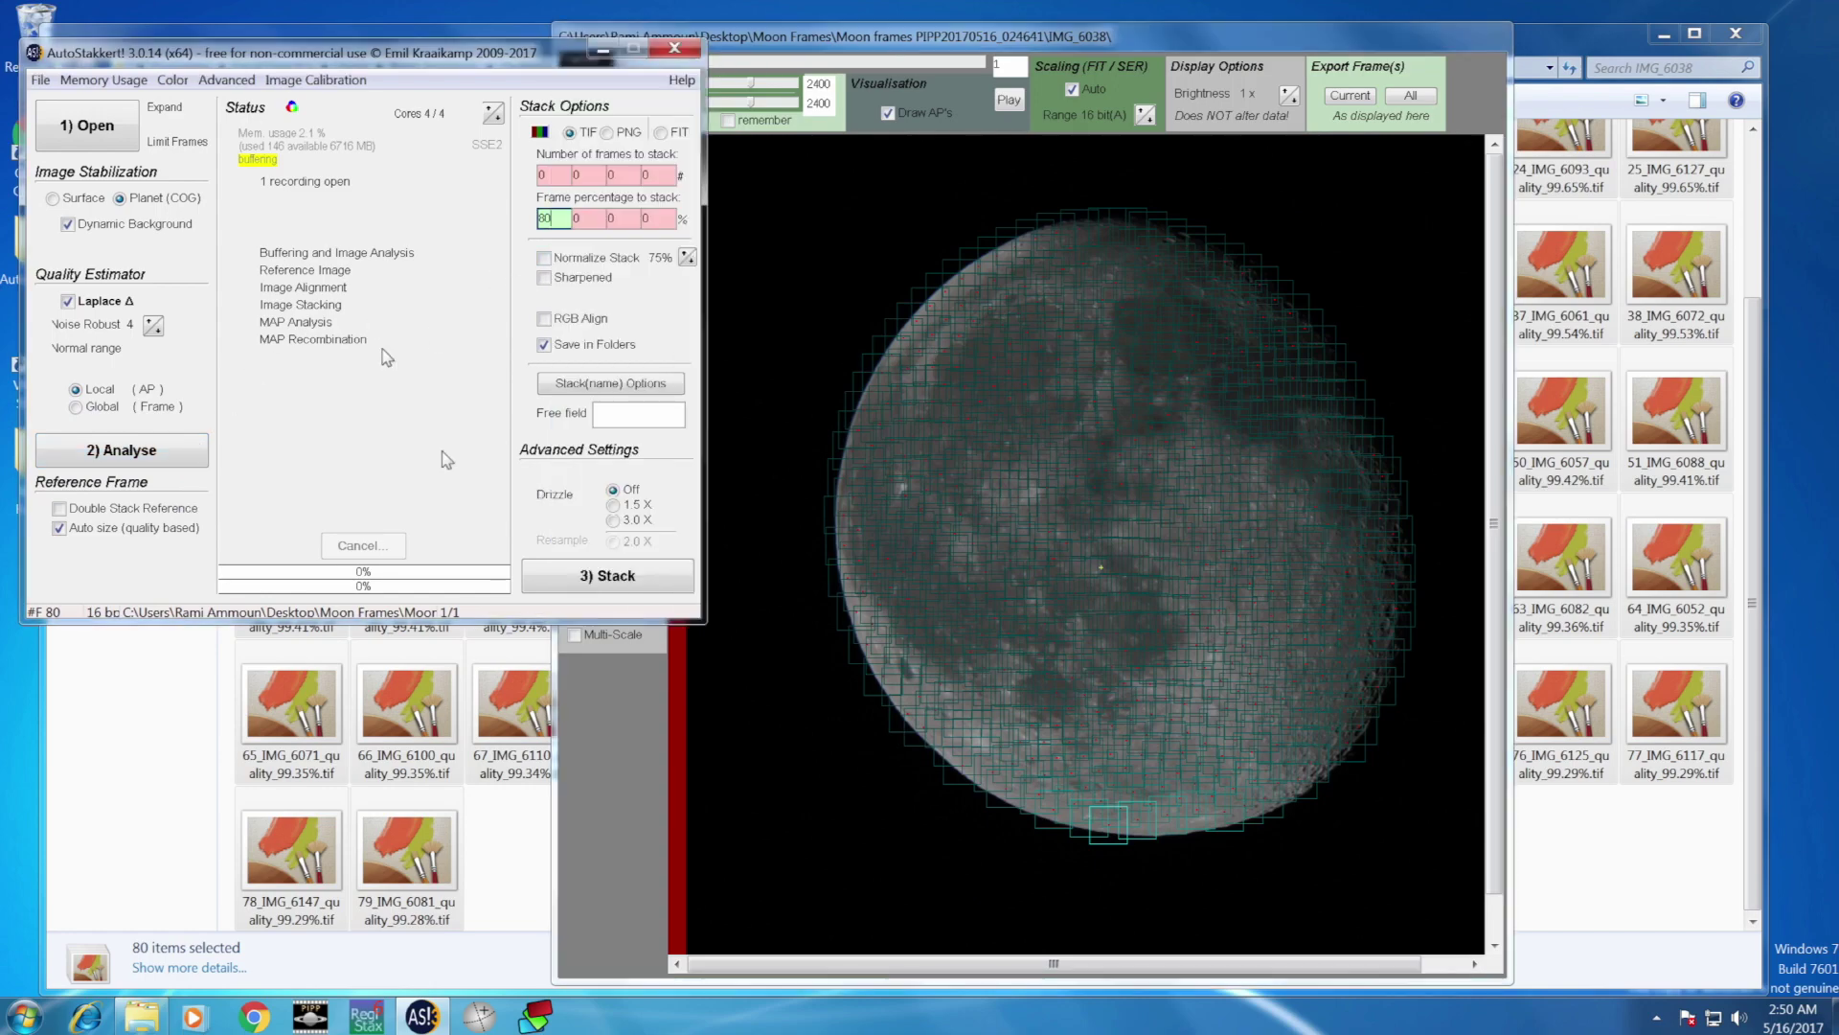
pyautogui.click(558, 585)
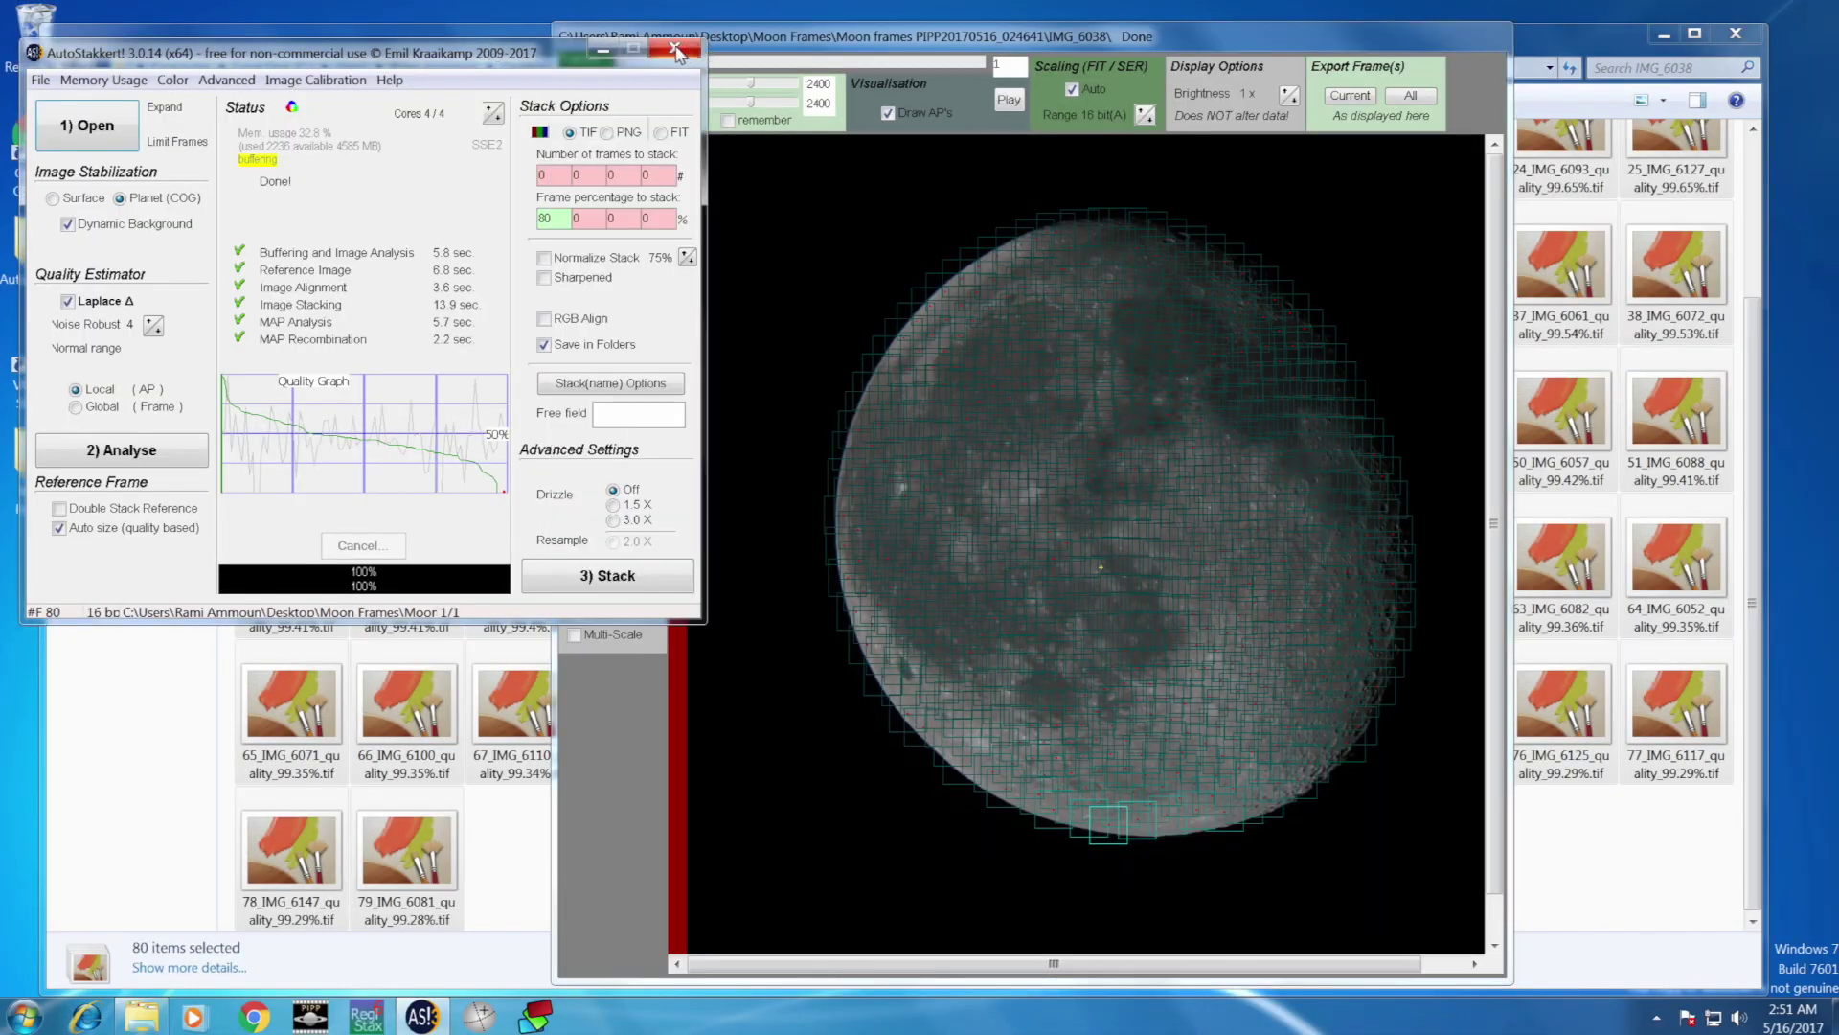
# Step: Return to Explorer, open AS_P80 holding IMG_6038_lapl4_ap663.tif, and launch RegiStax 6
pyautogui.click(682, 55)
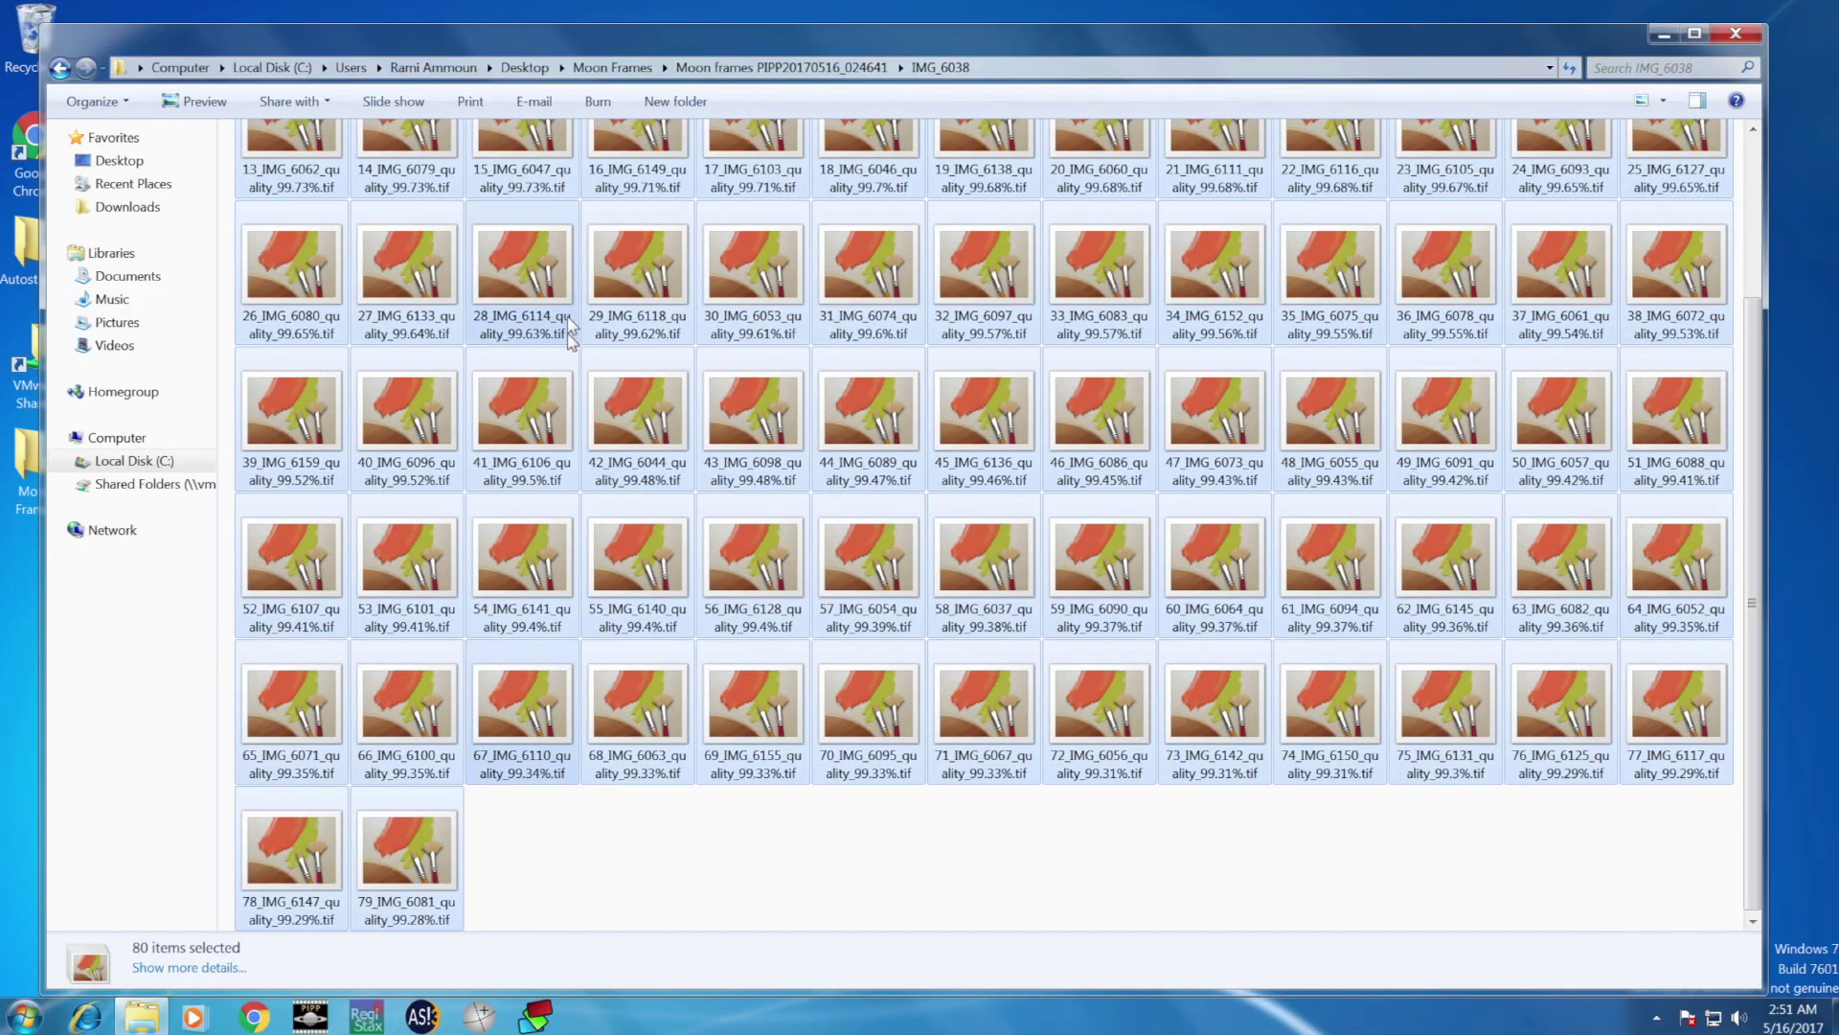
pyautogui.scroll(1, 570, 331)
pyautogui.click(780, 67)
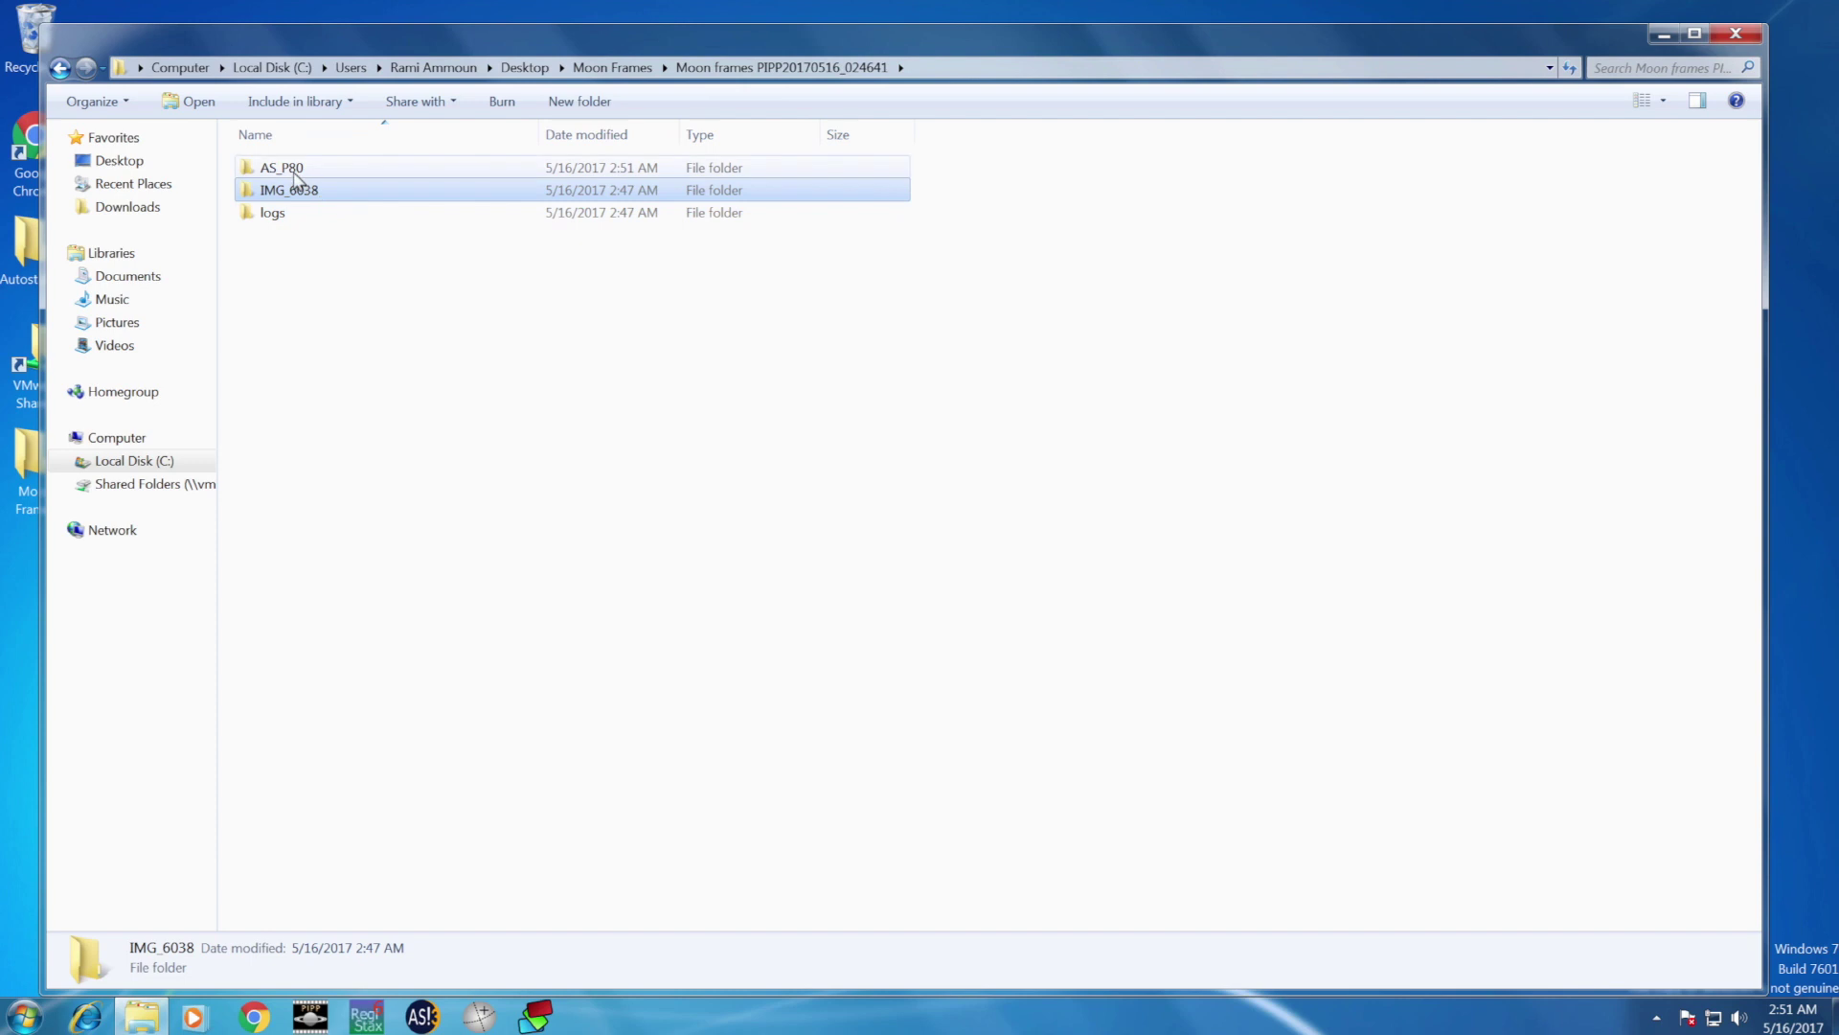
pyautogui.click(294, 173)
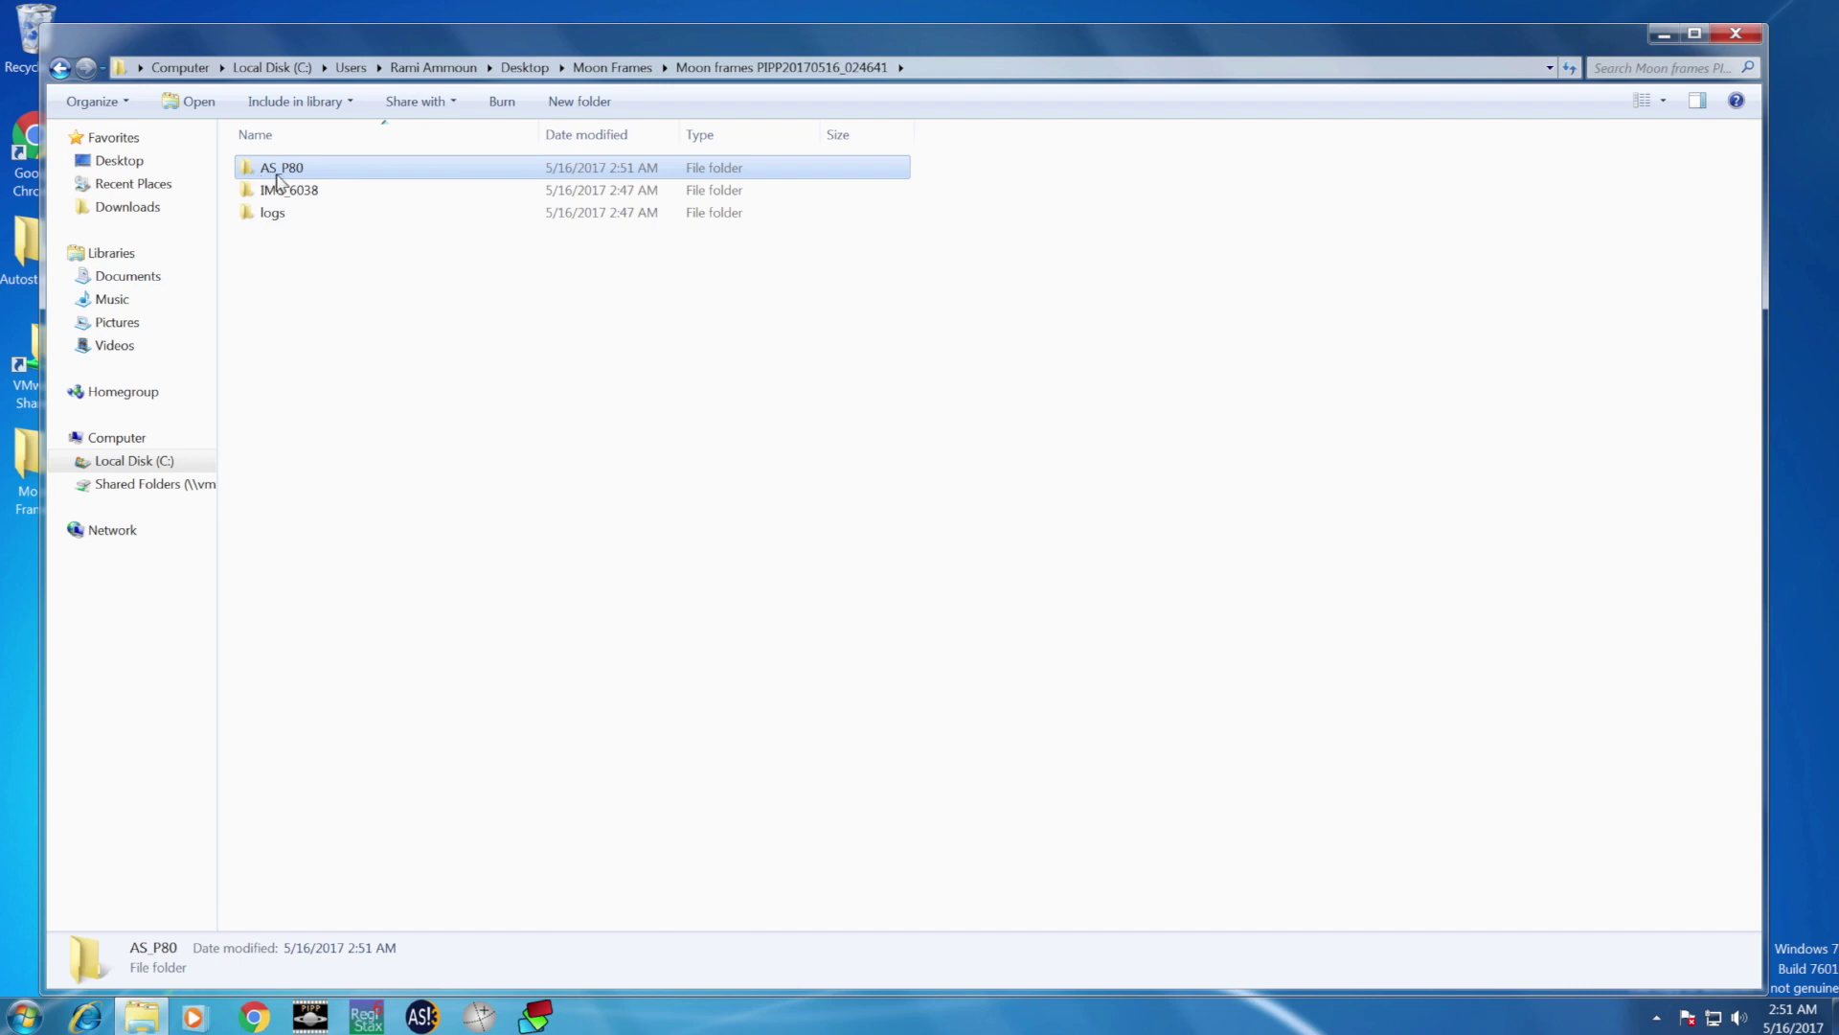
pyautogui.doubleClick(278, 176)
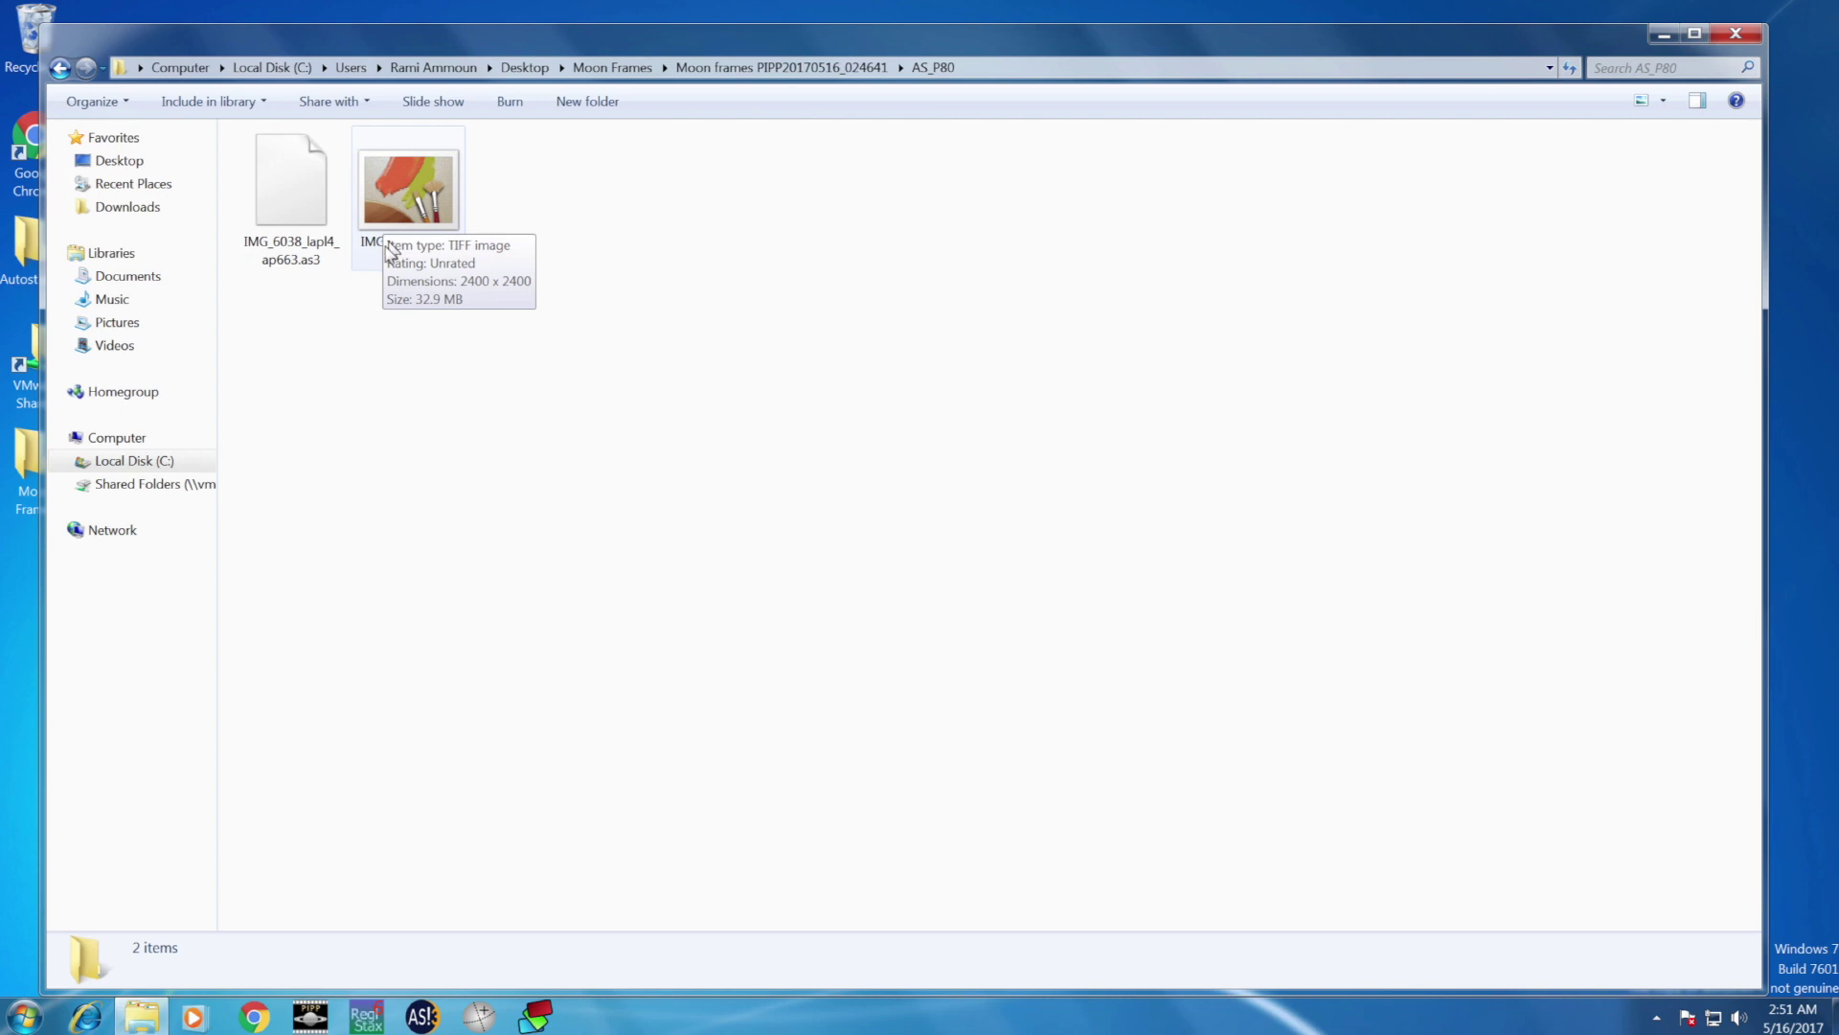
pyautogui.click(359, 1018)
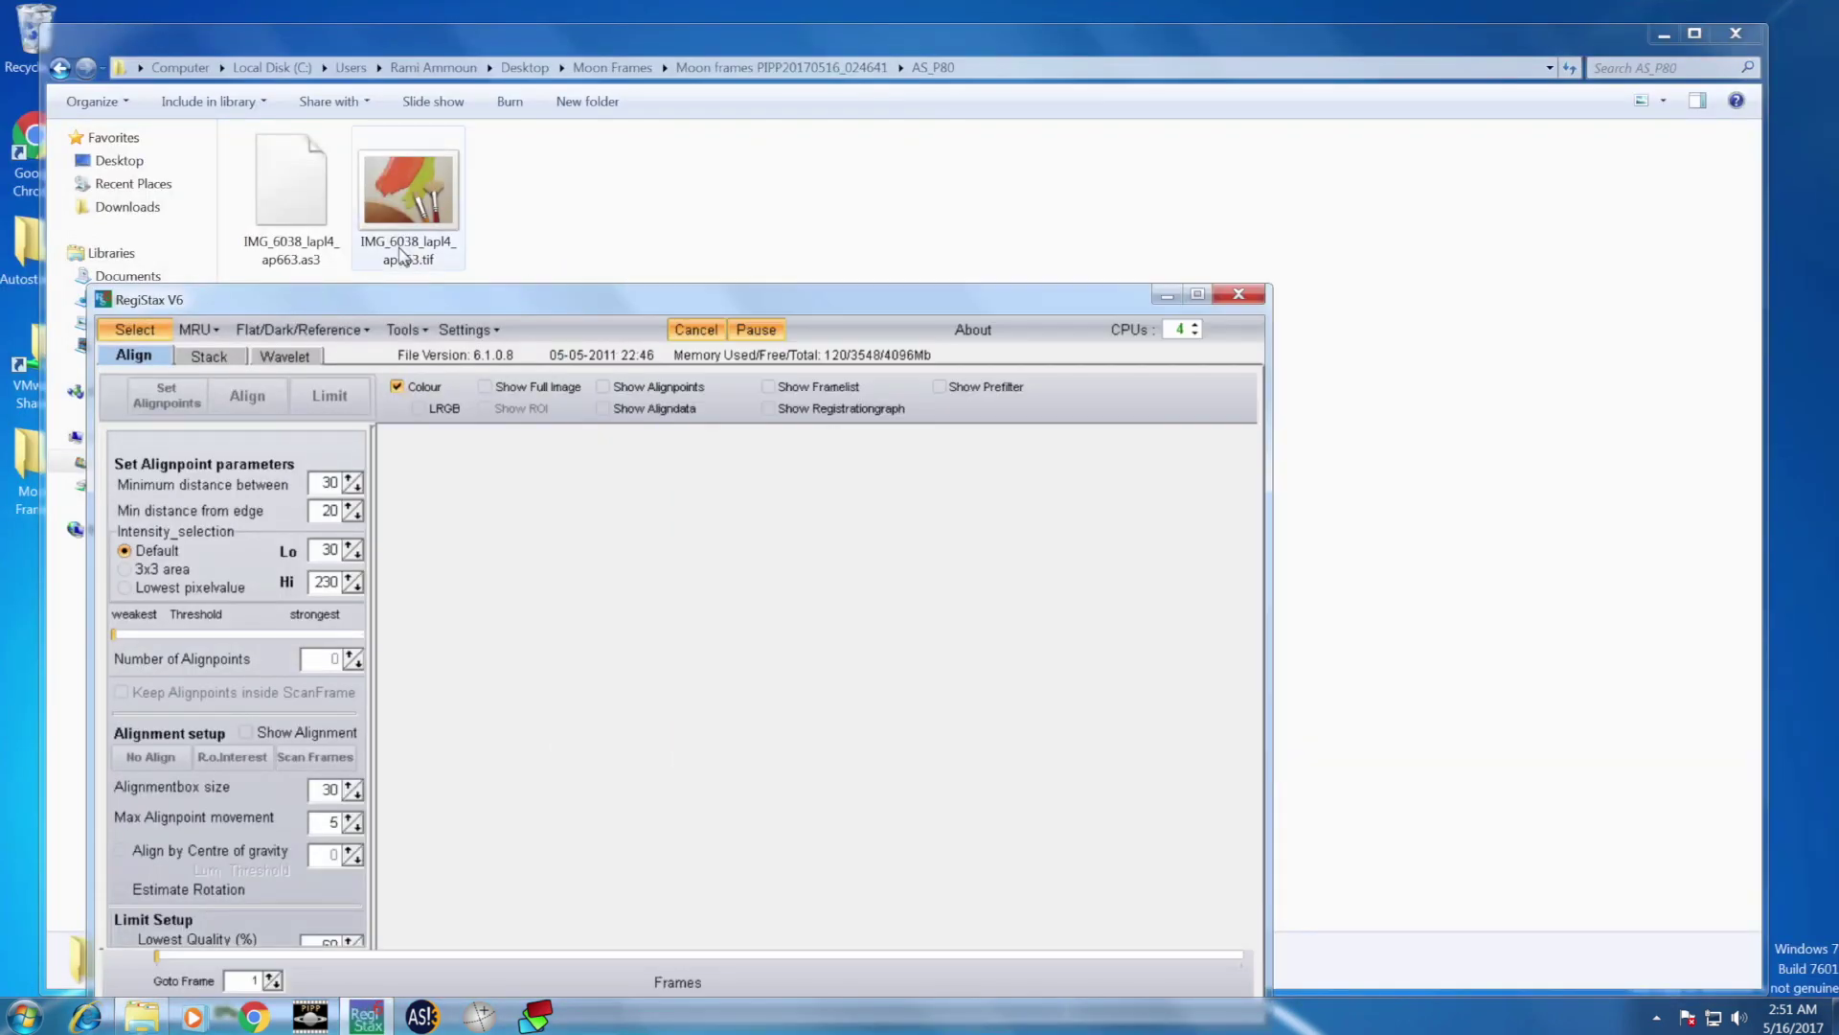
# Step: Load IMG_6038_lapl4_ap663.tif into RegiStax, maximize the window, and fit the whole moon disc in view
pyautogui.moveTo(400, 254); pyautogui.dragTo(460, 306)
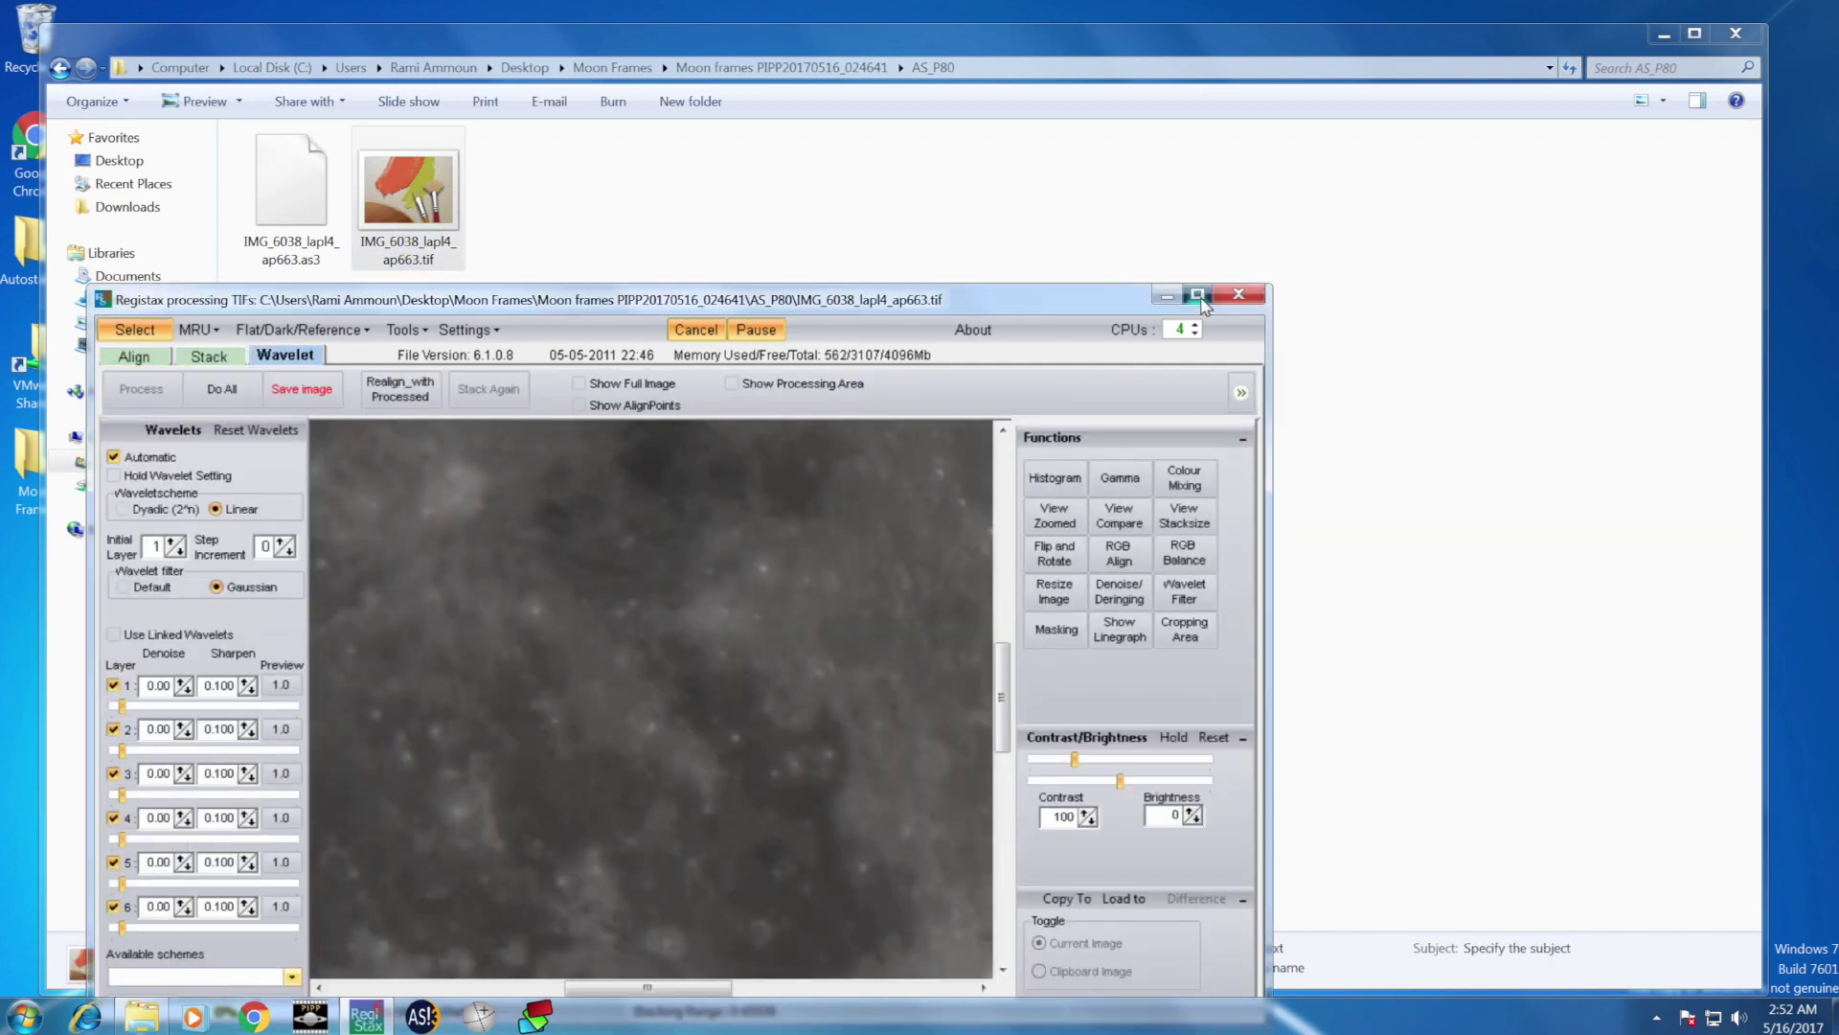
pyautogui.click(1202, 296)
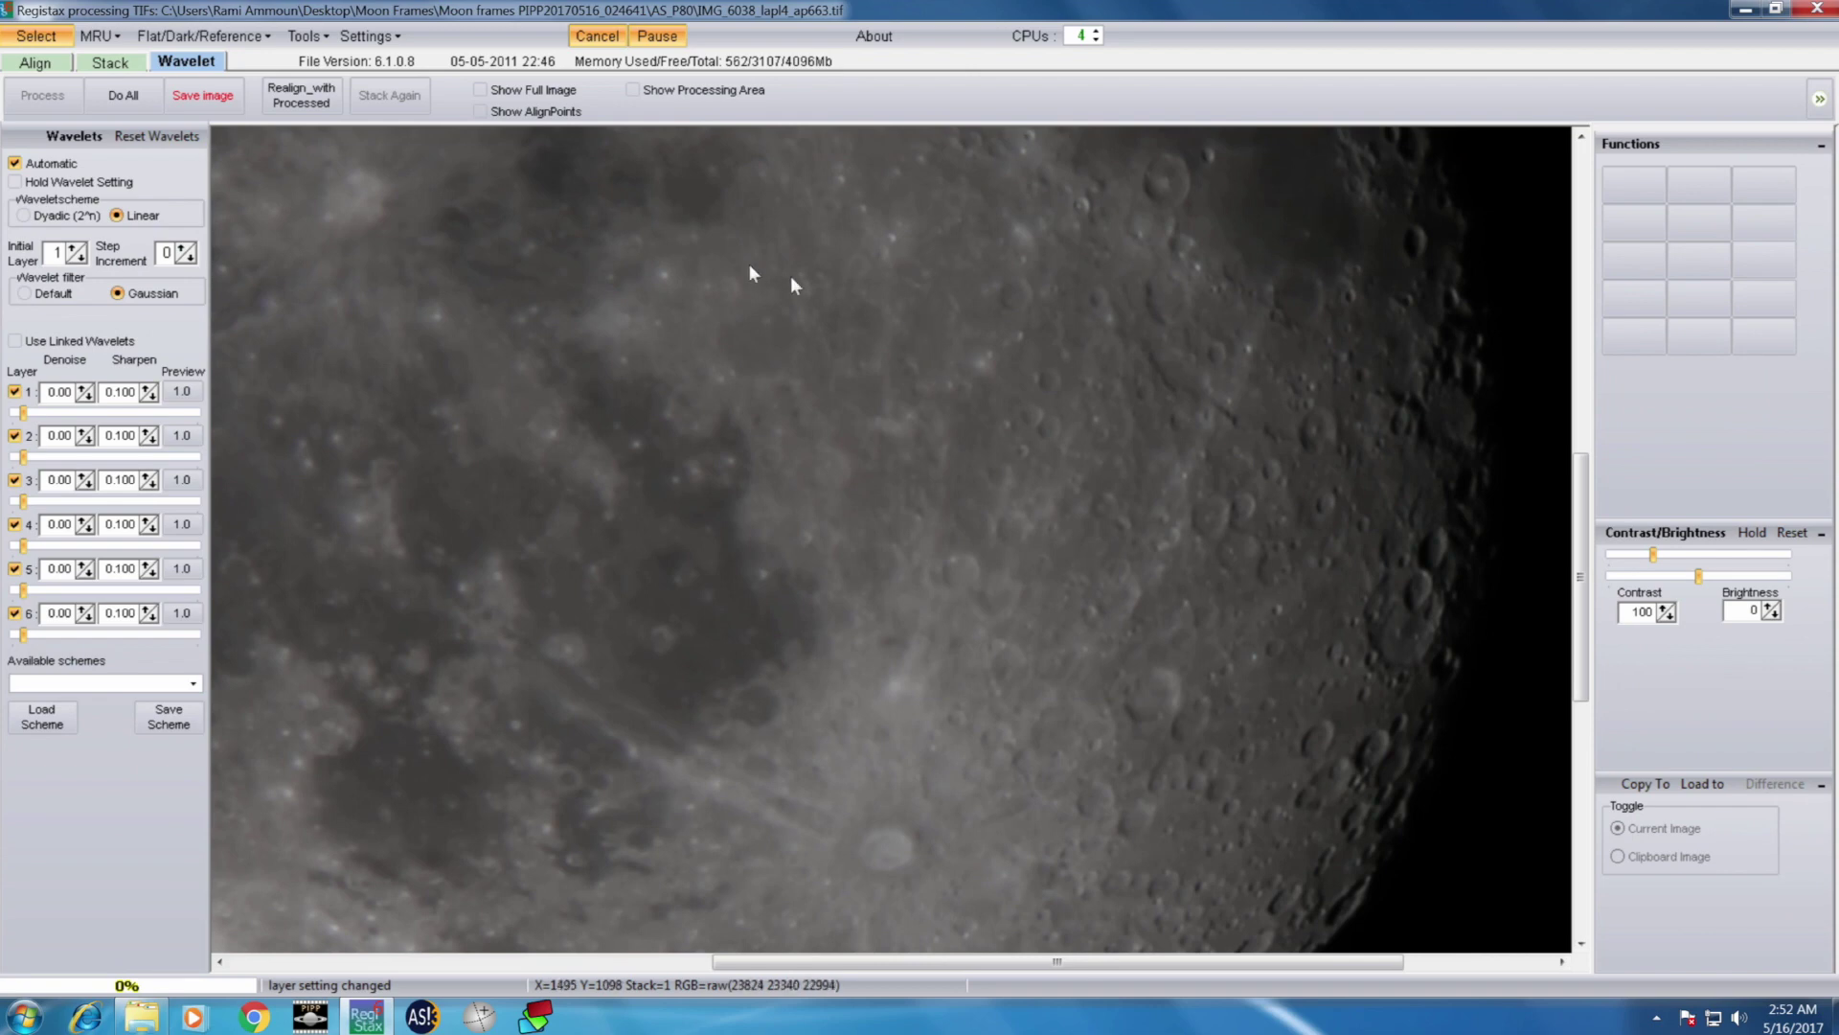
pyautogui.click(557, 91)
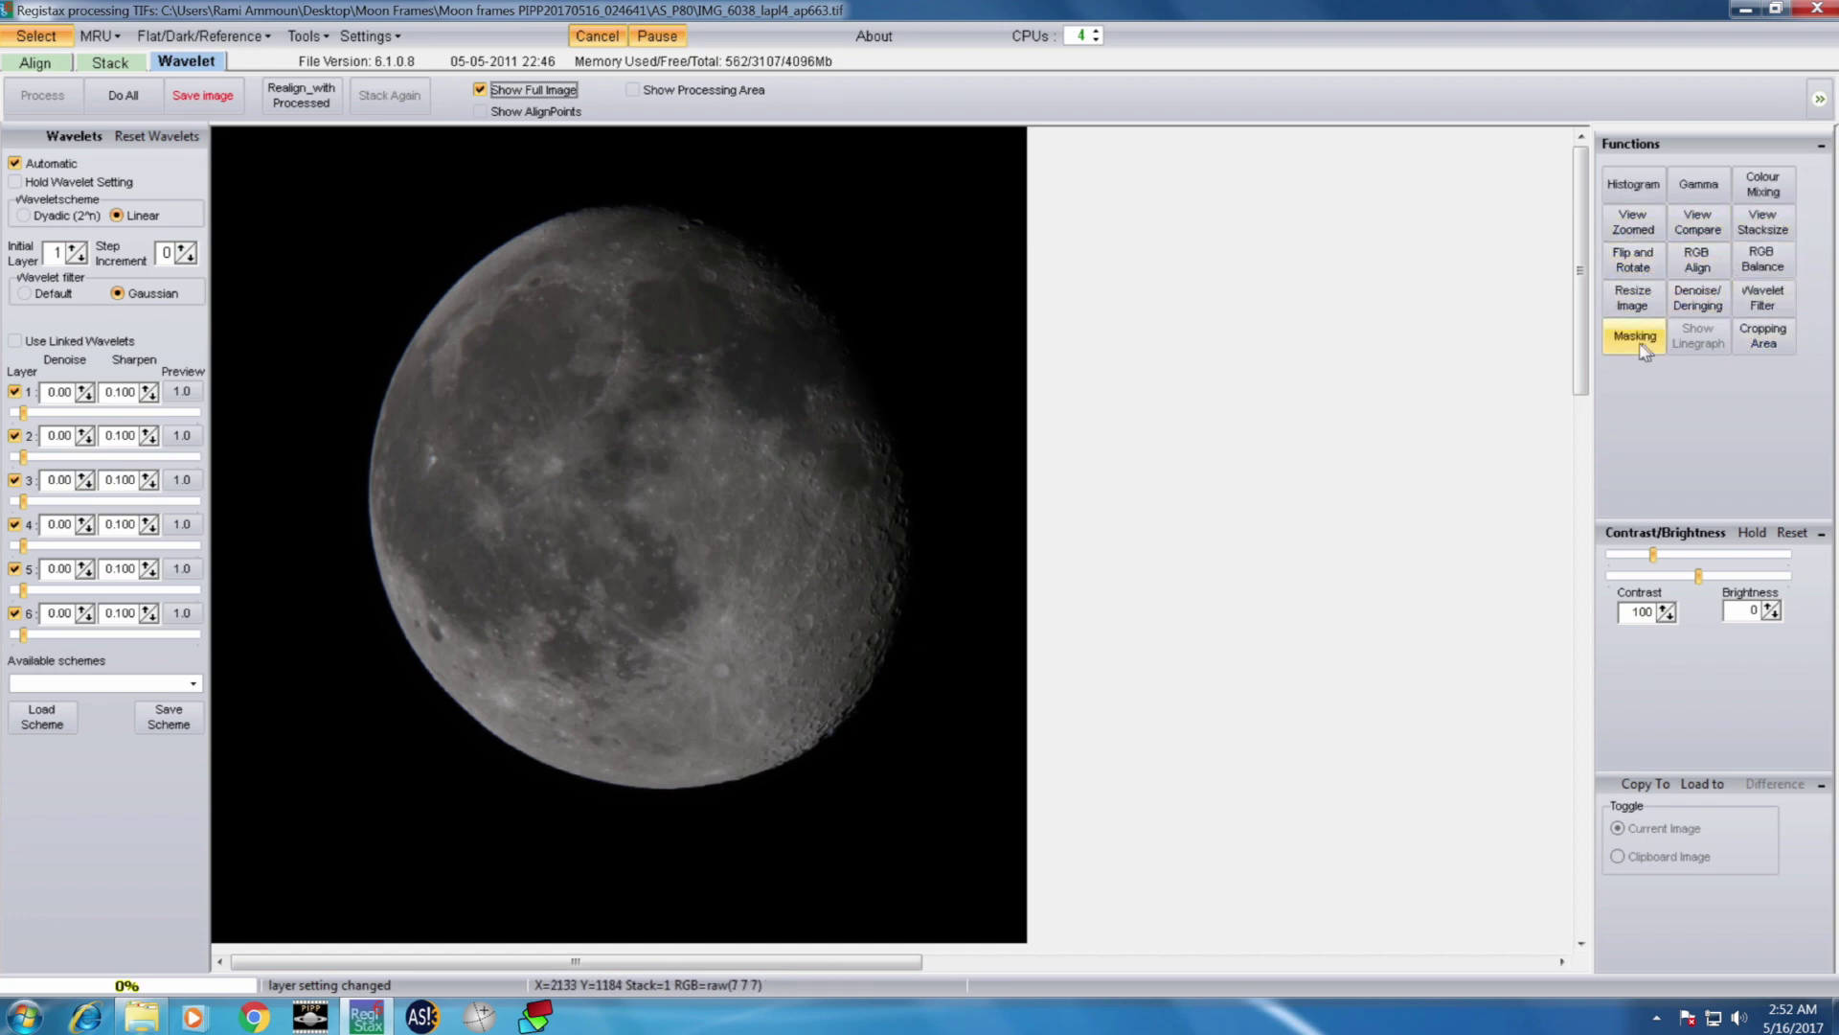
# Step: Lower the histogram white point to 159 and apply Stretch to the stacked moon
pyautogui.click(1633, 184)
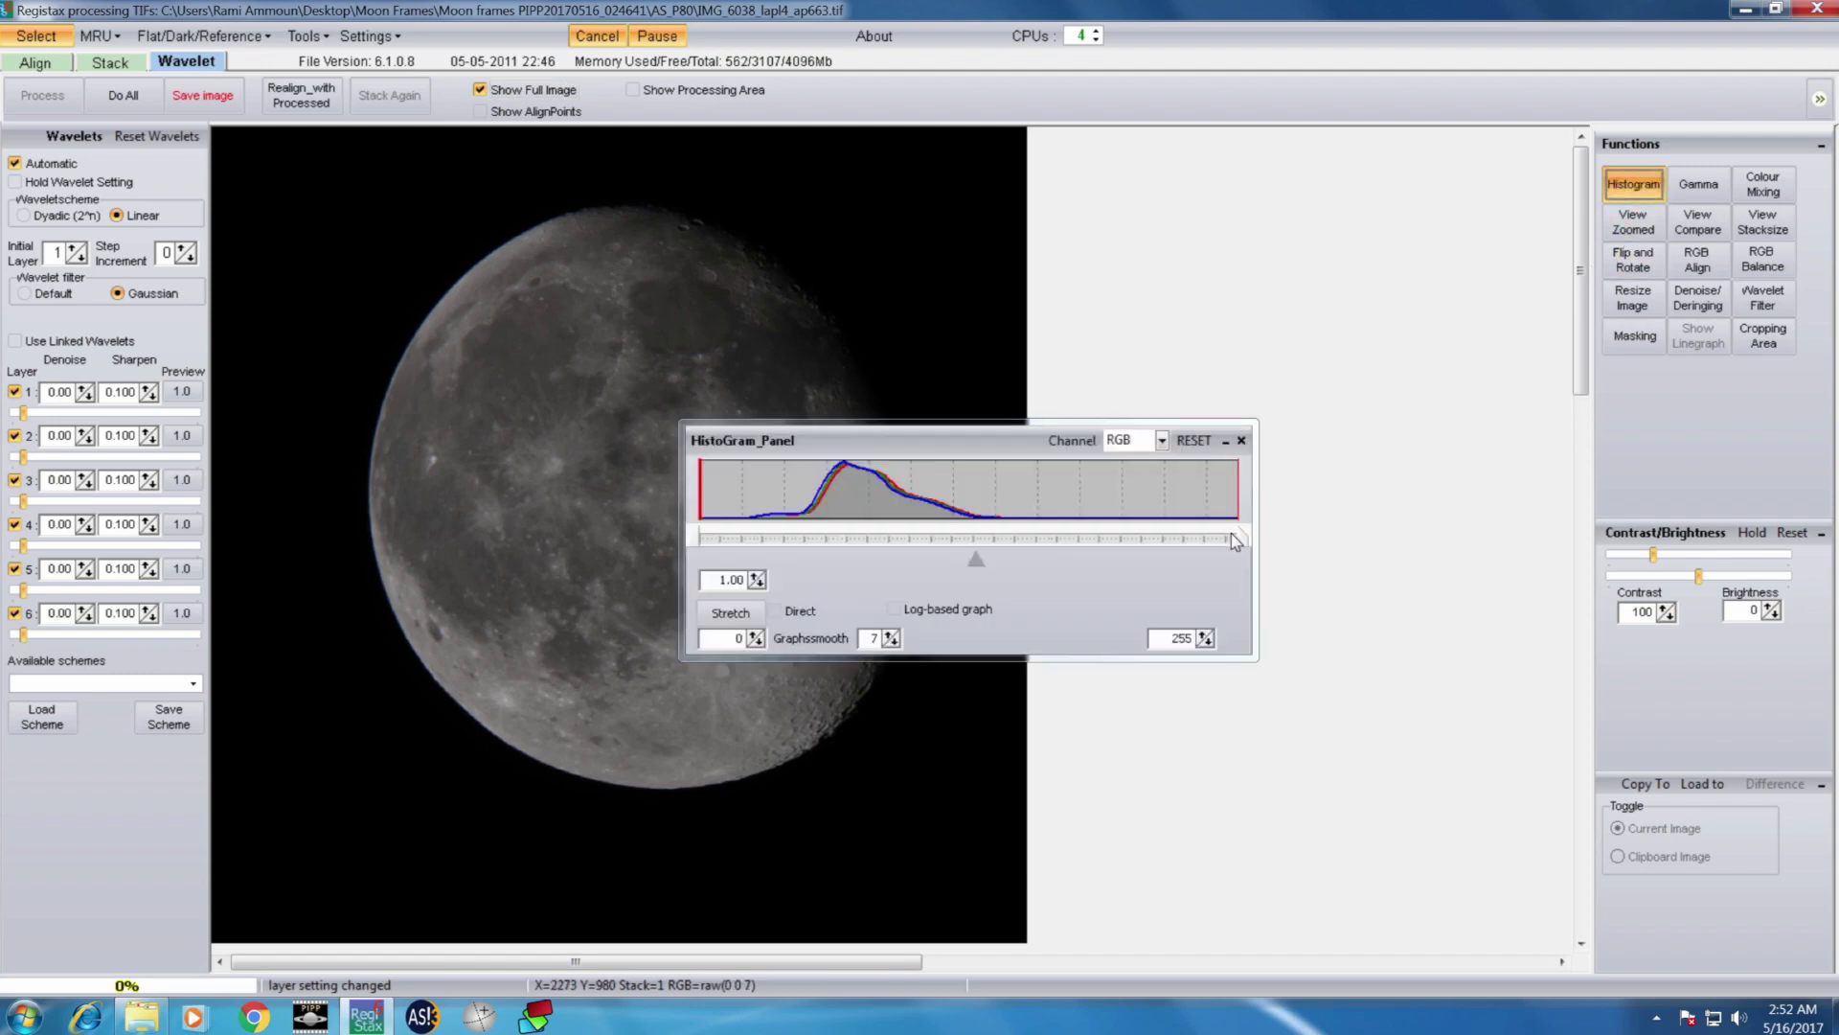
pyautogui.moveTo(1233, 535); pyautogui.dragTo(1041, 535)
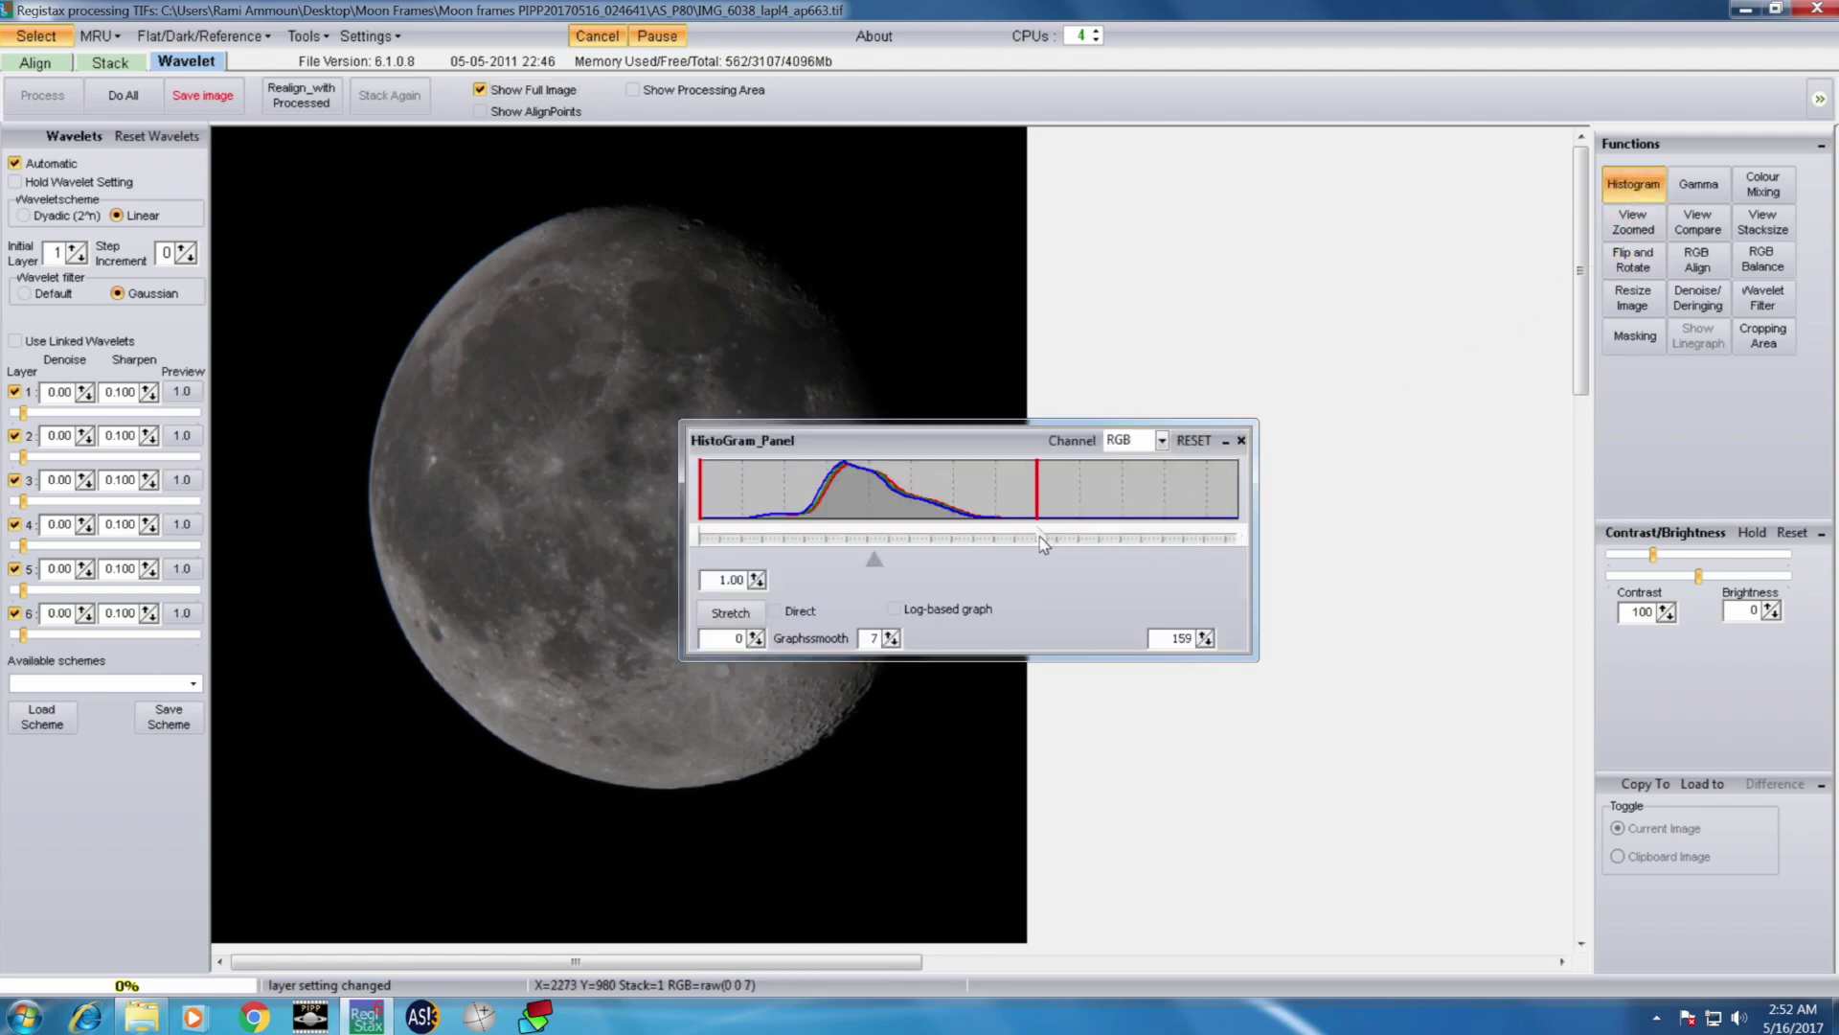
pyautogui.click(1241, 441)
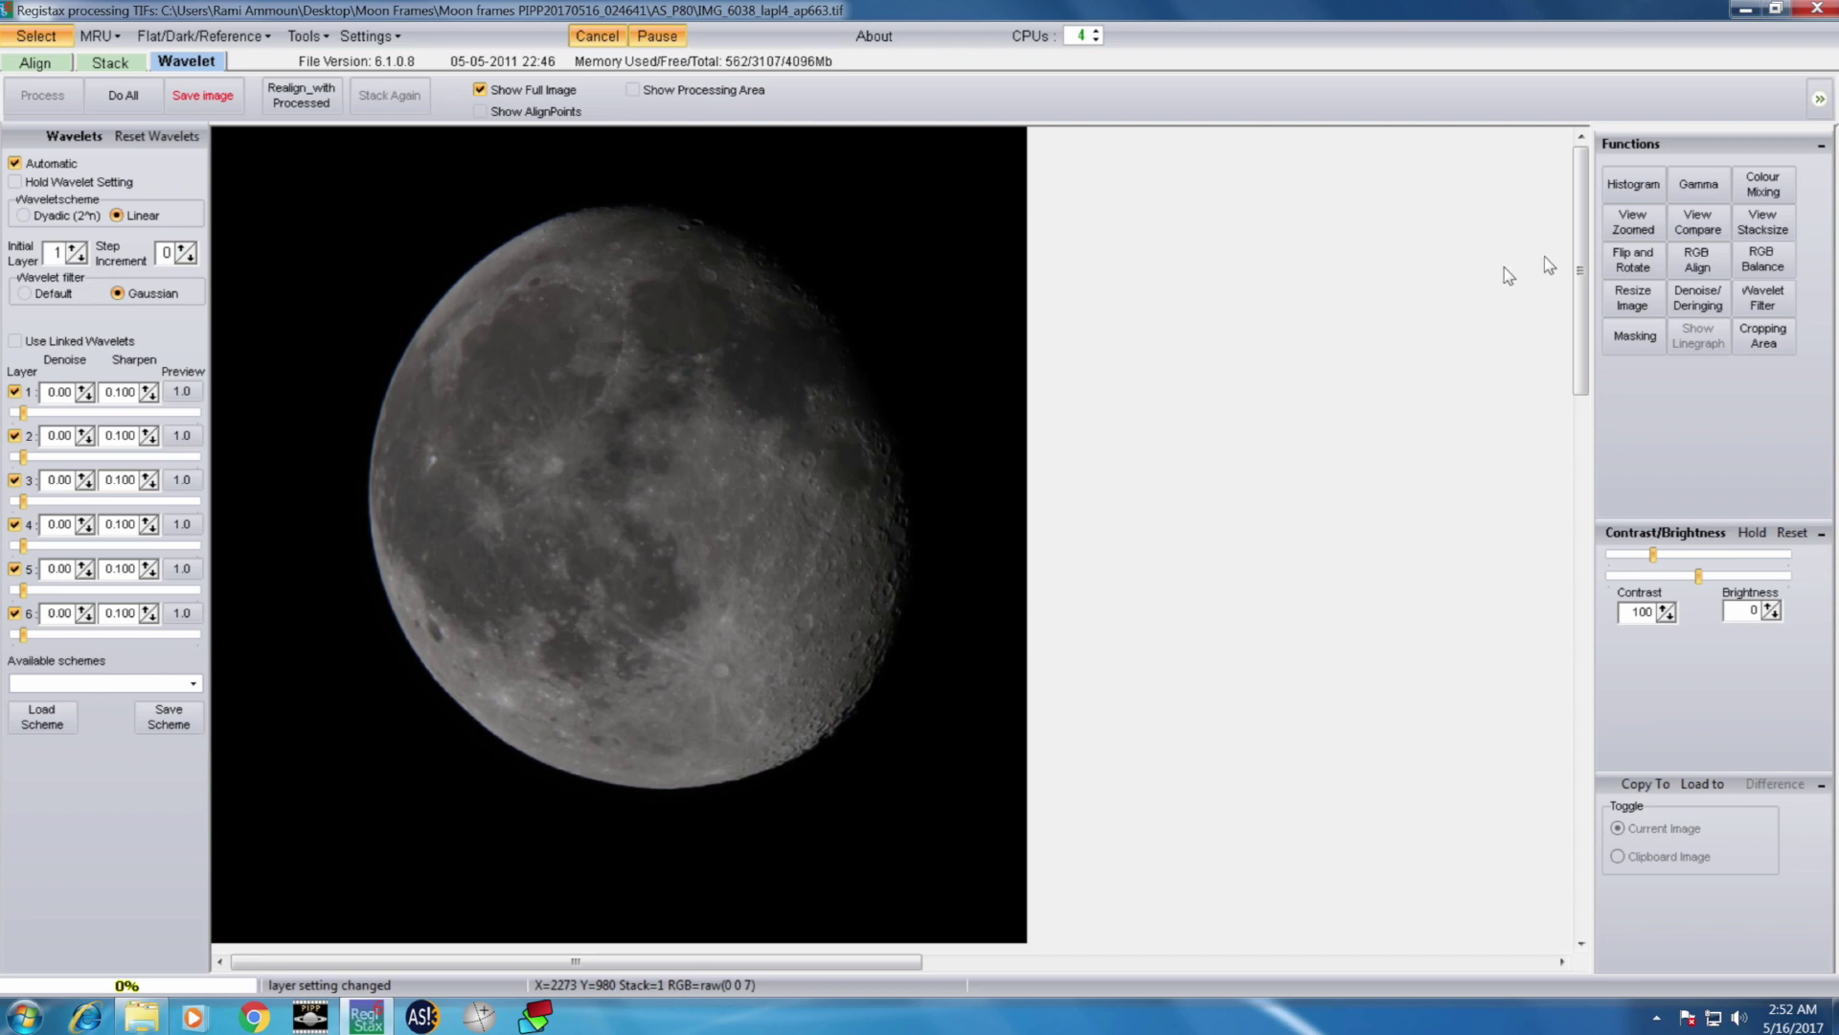
pyautogui.click(1633, 183)
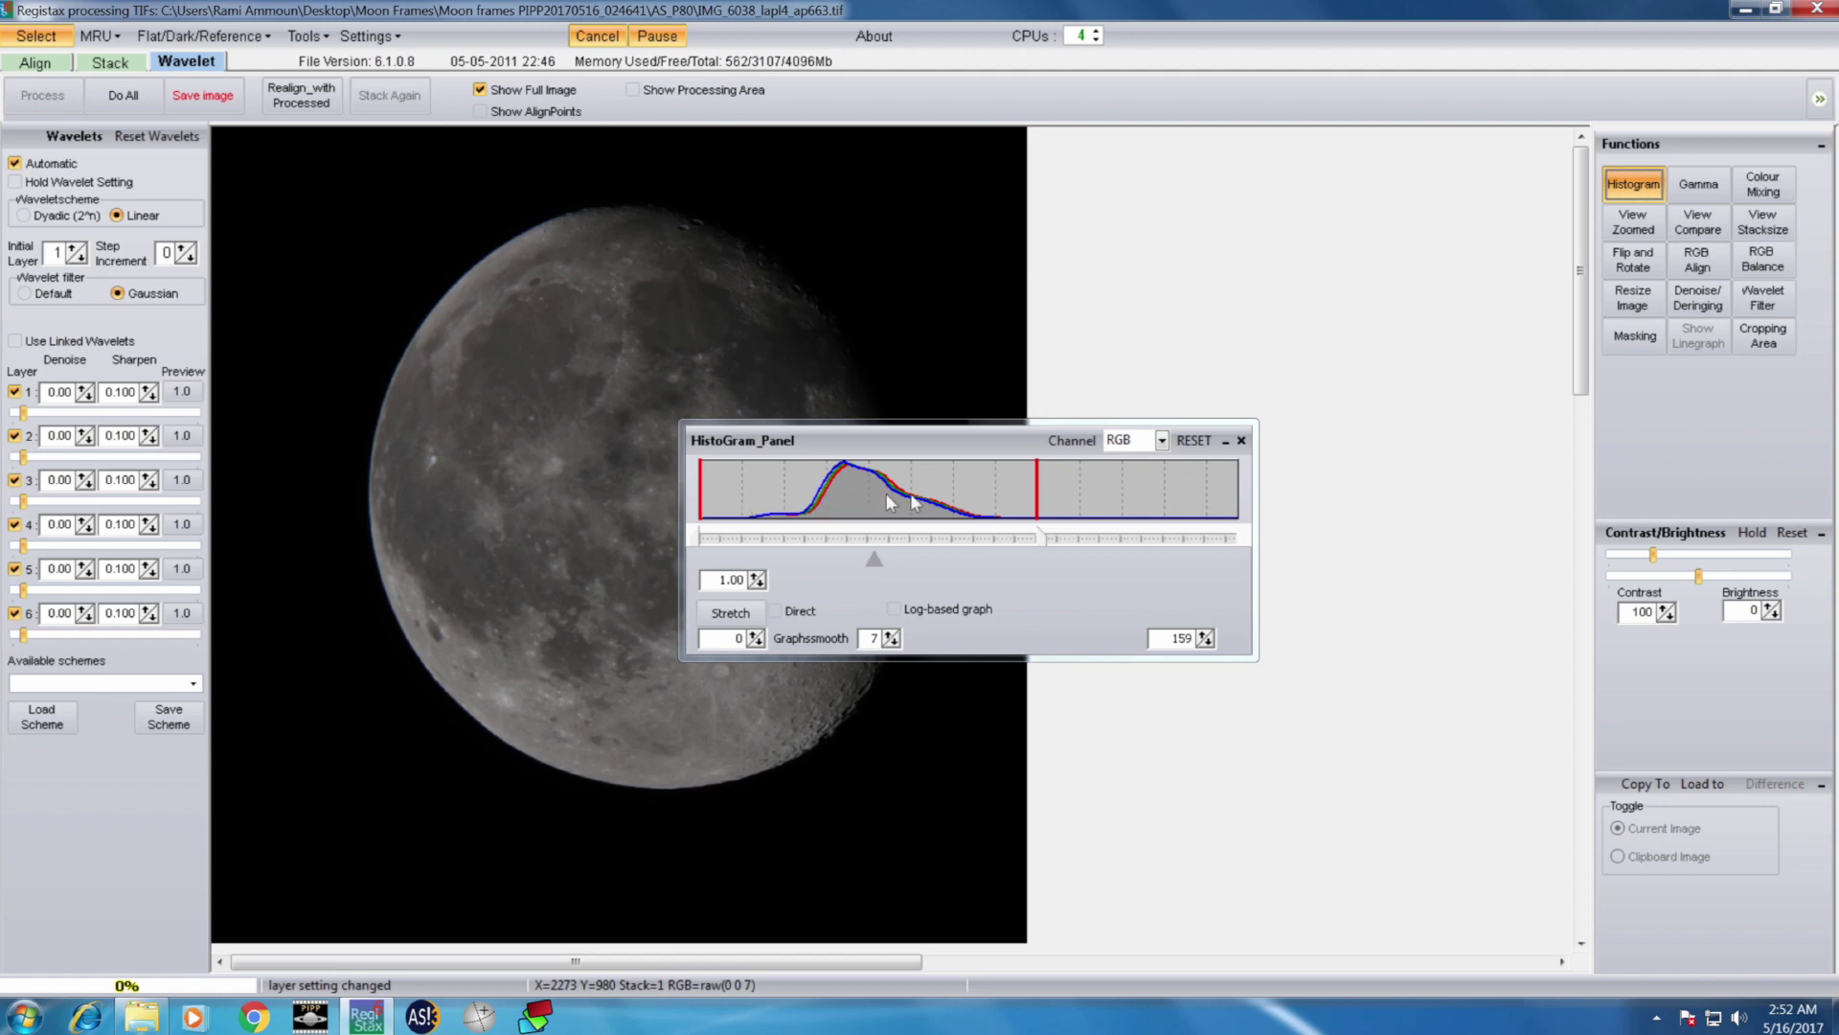
pyautogui.click(746, 611)
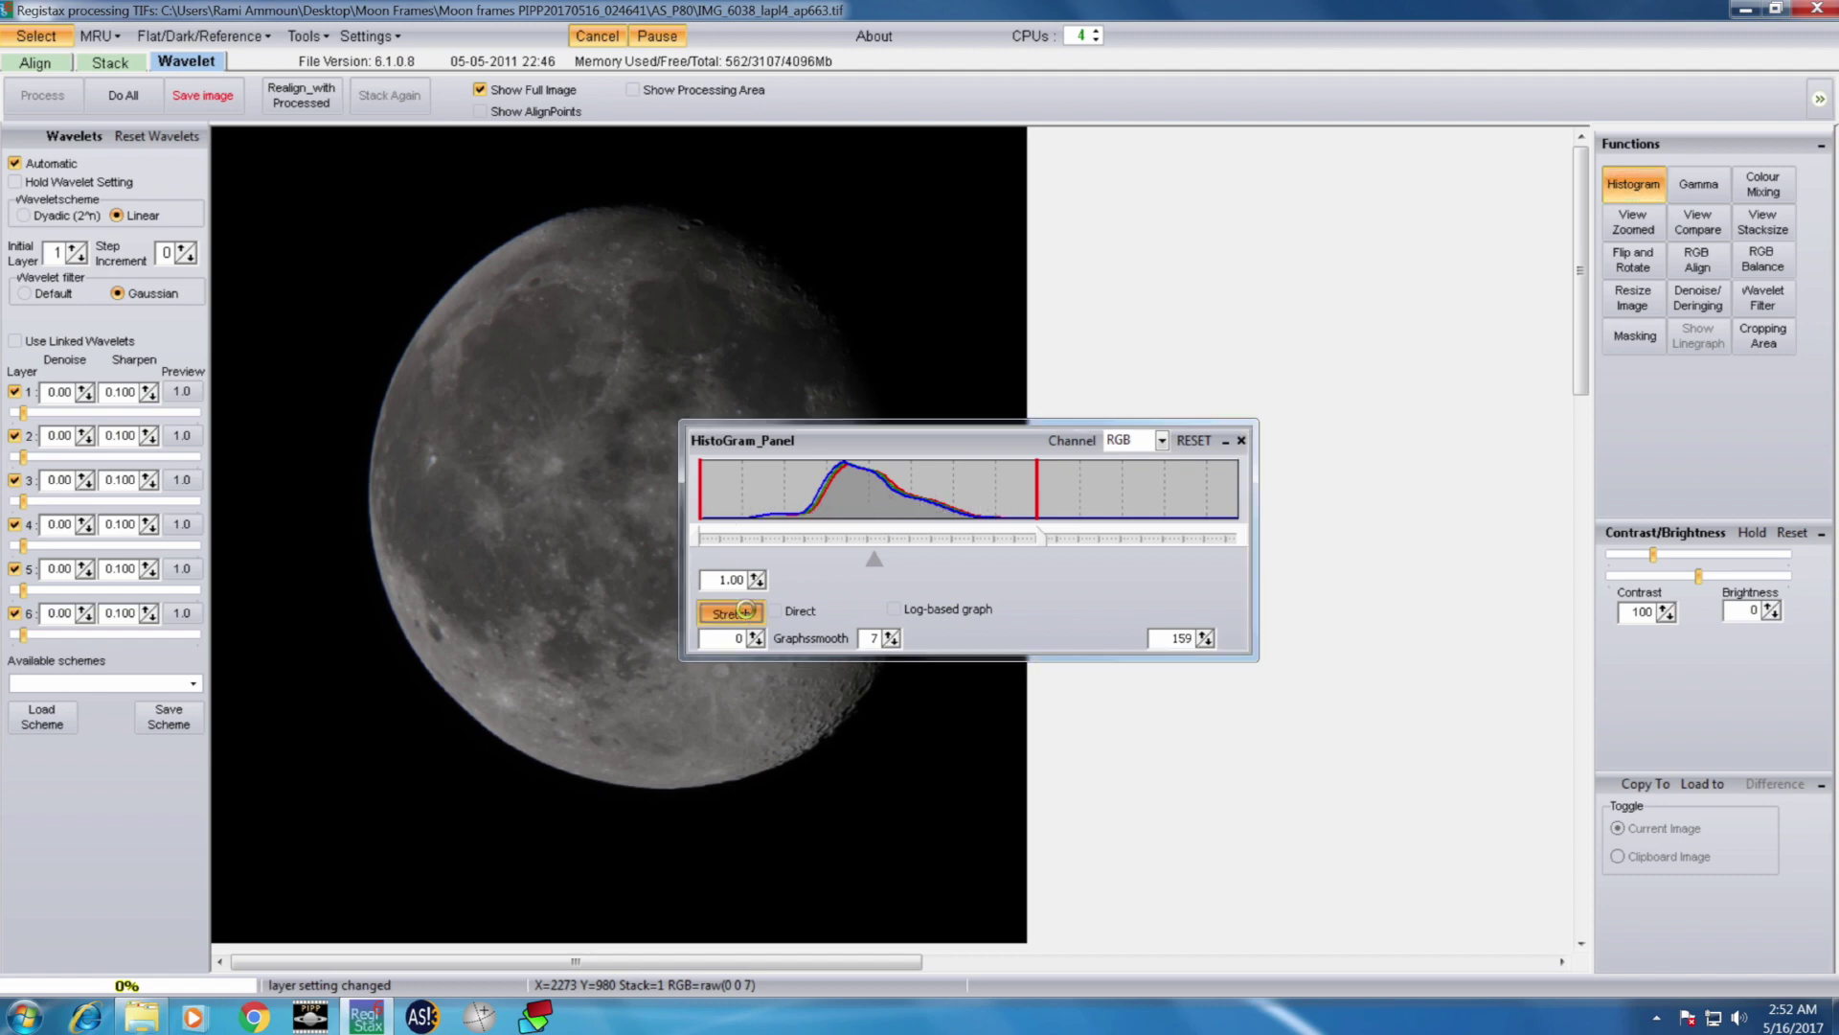
pyautogui.click(1241, 440)
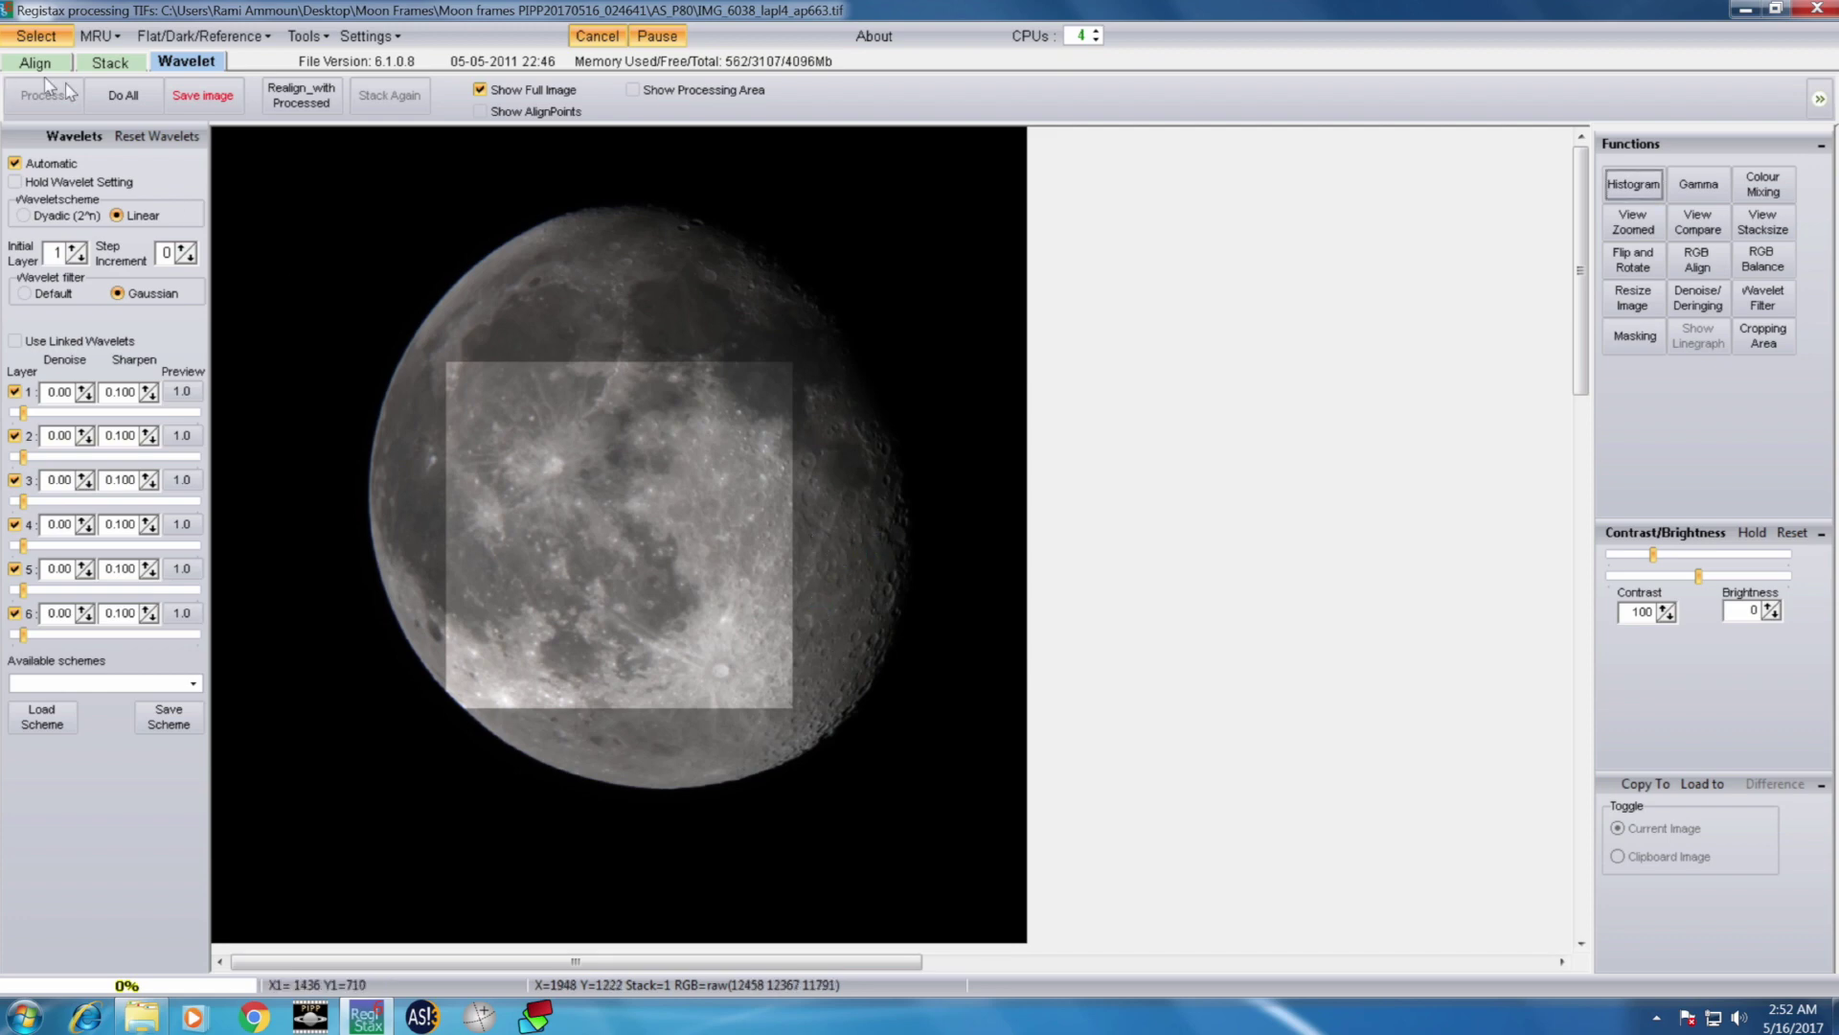
# Step: Run Do All, place the preview over the moon's right side, and raise layer 1 to 12.2
pyautogui.click(134, 96)
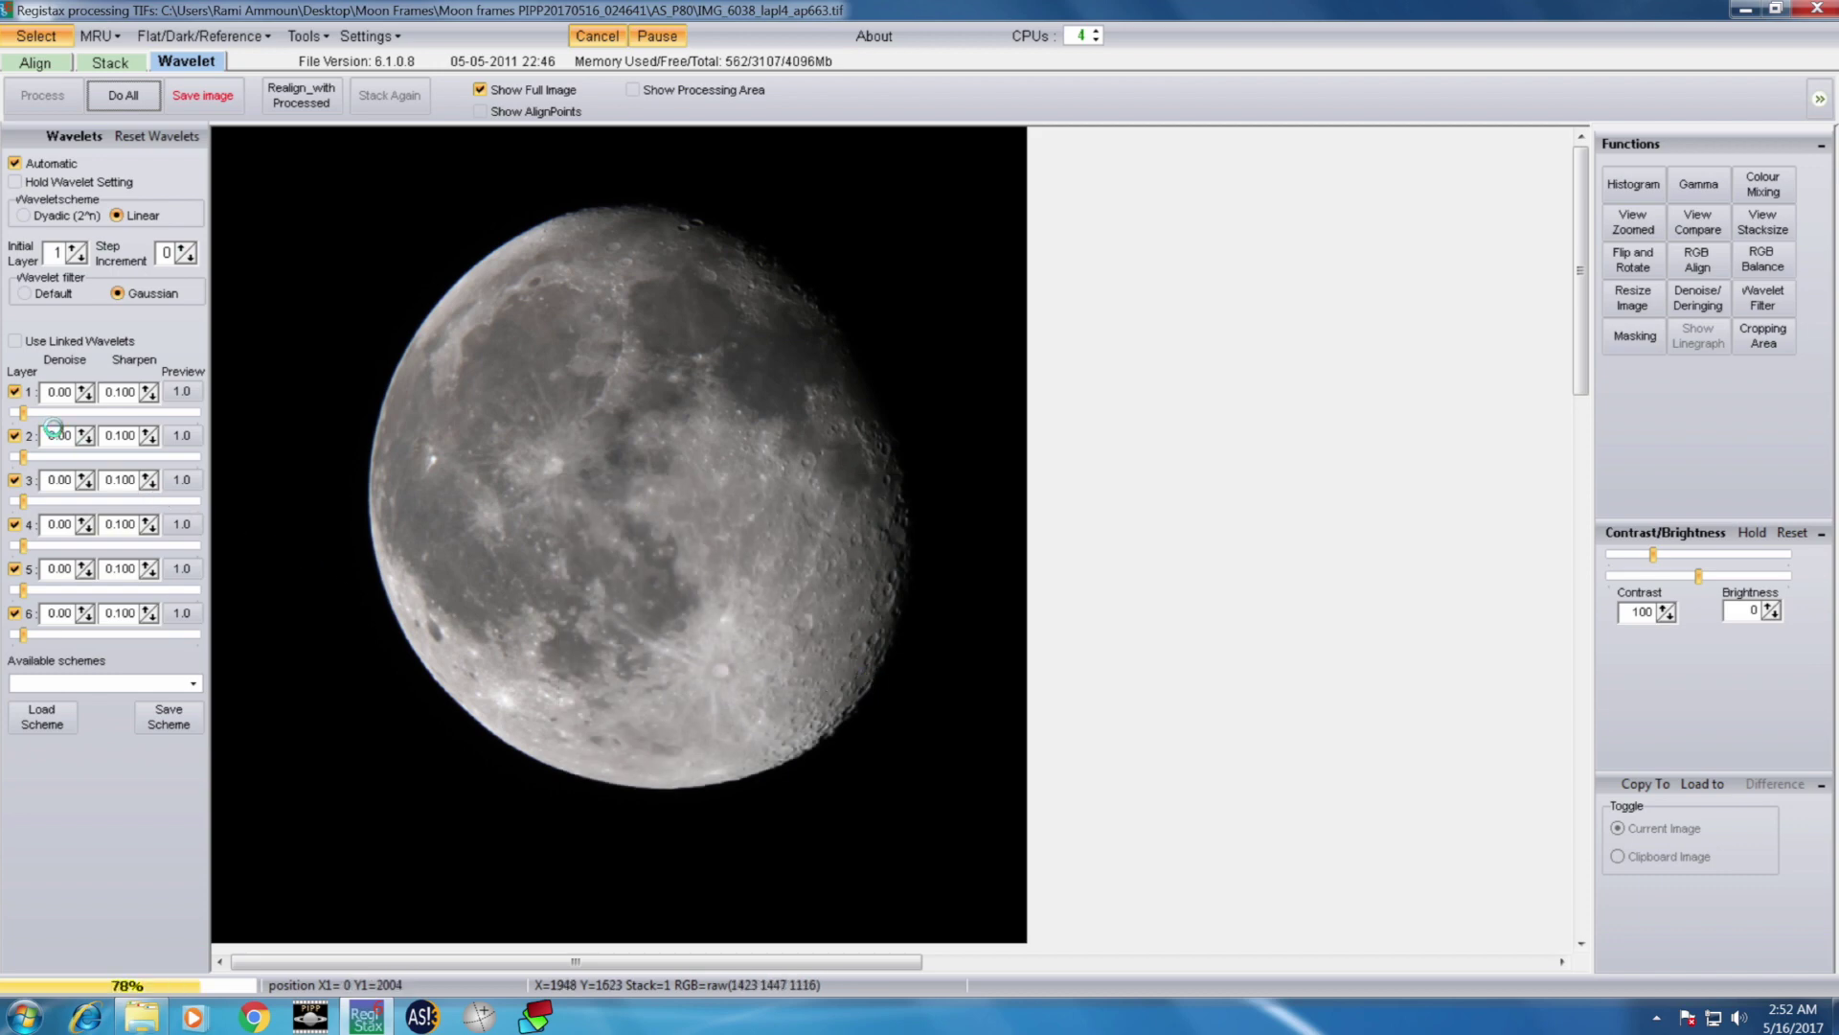
pyautogui.click(859, 615)
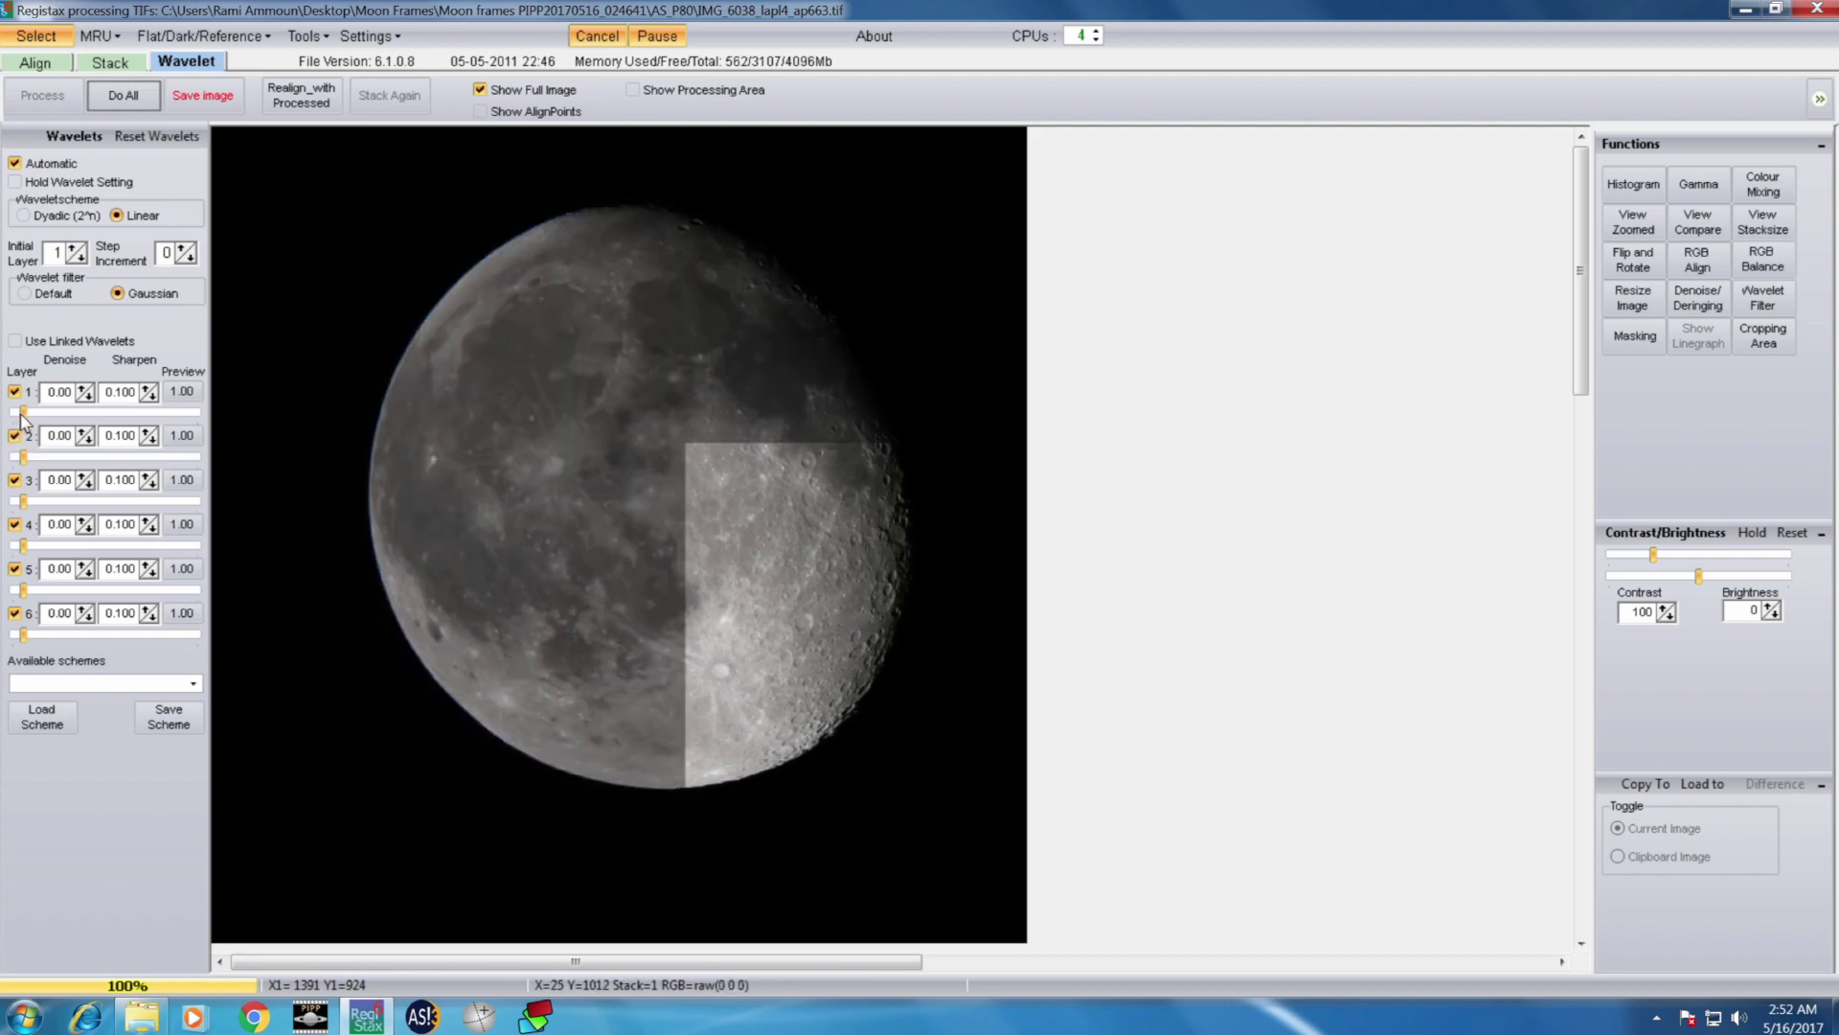
pyautogui.click(36, 413)
pyautogui.moveTo(37, 413); pyautogui.dragTo(39, 412)
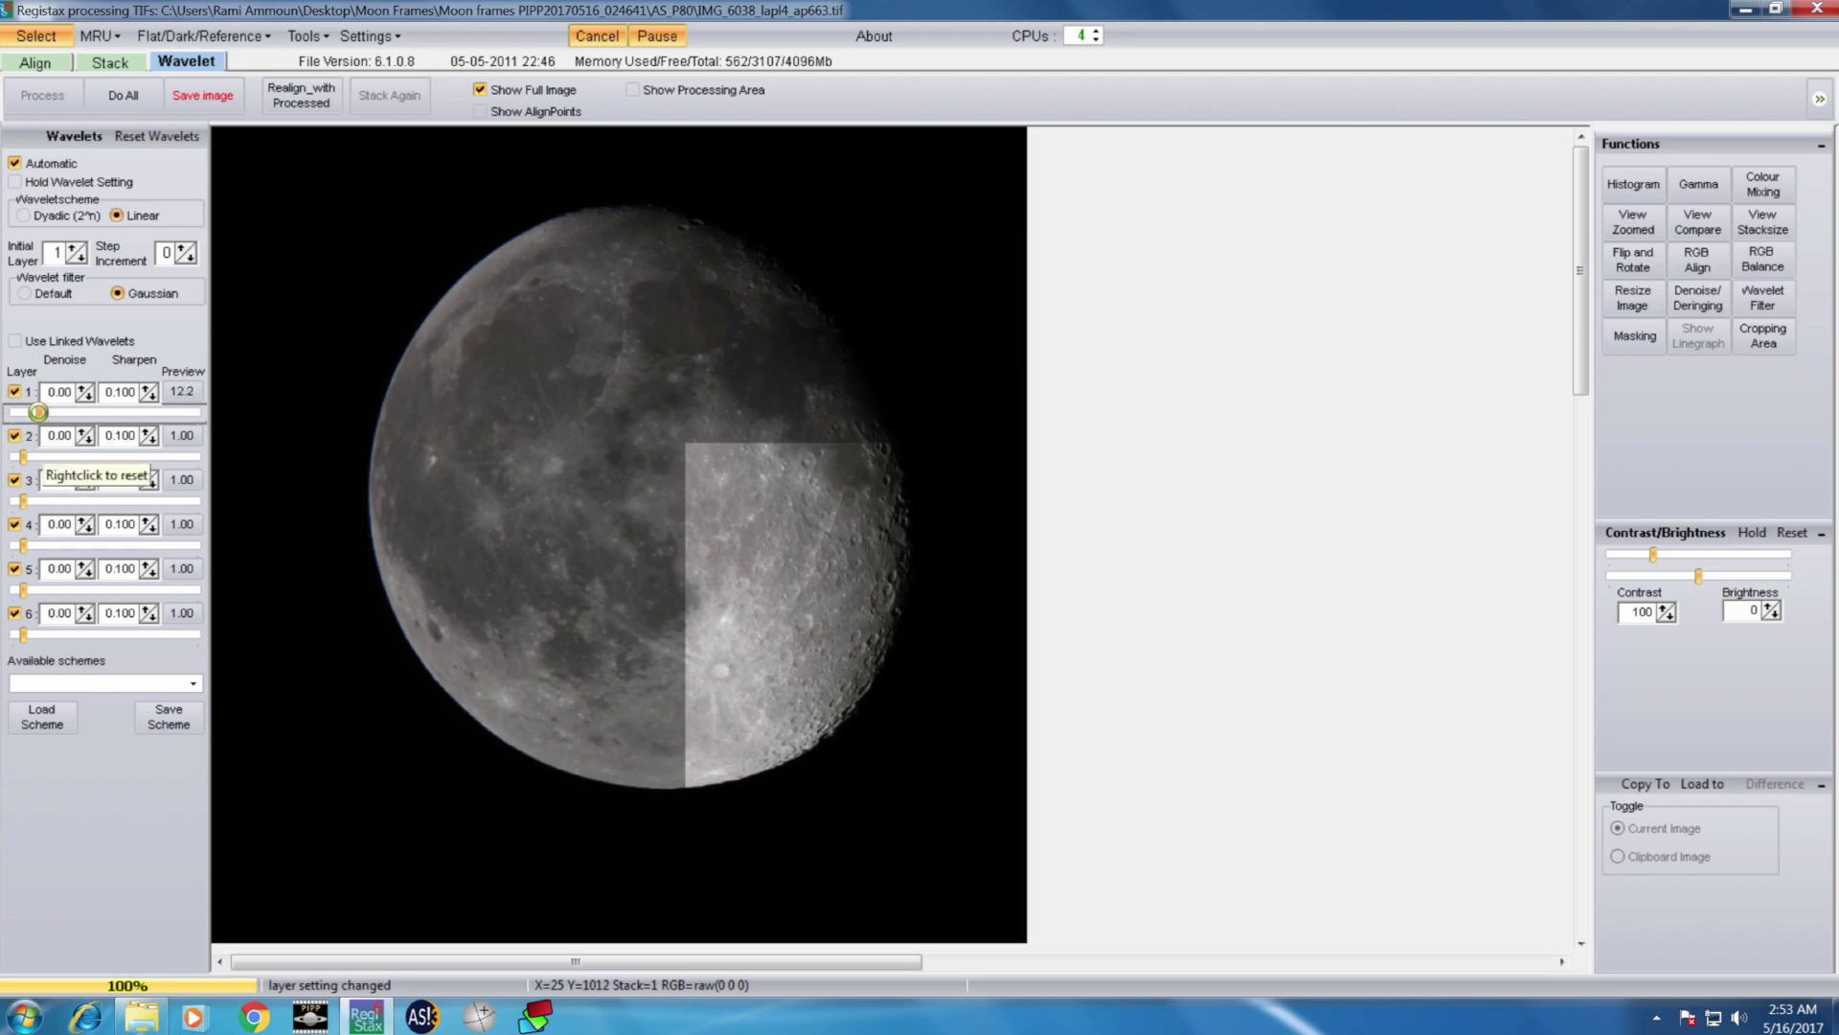
# Step: Set wavelet layers 1–6 to 12.8, 8.5, 7.3, 7.3, 7.3 and 13.4
pyautogui.click(26, 459)
pyautogui.moveTo(25, 459); pyautogui.dragTo(38, 458)
pyautogui.click(38, 412)
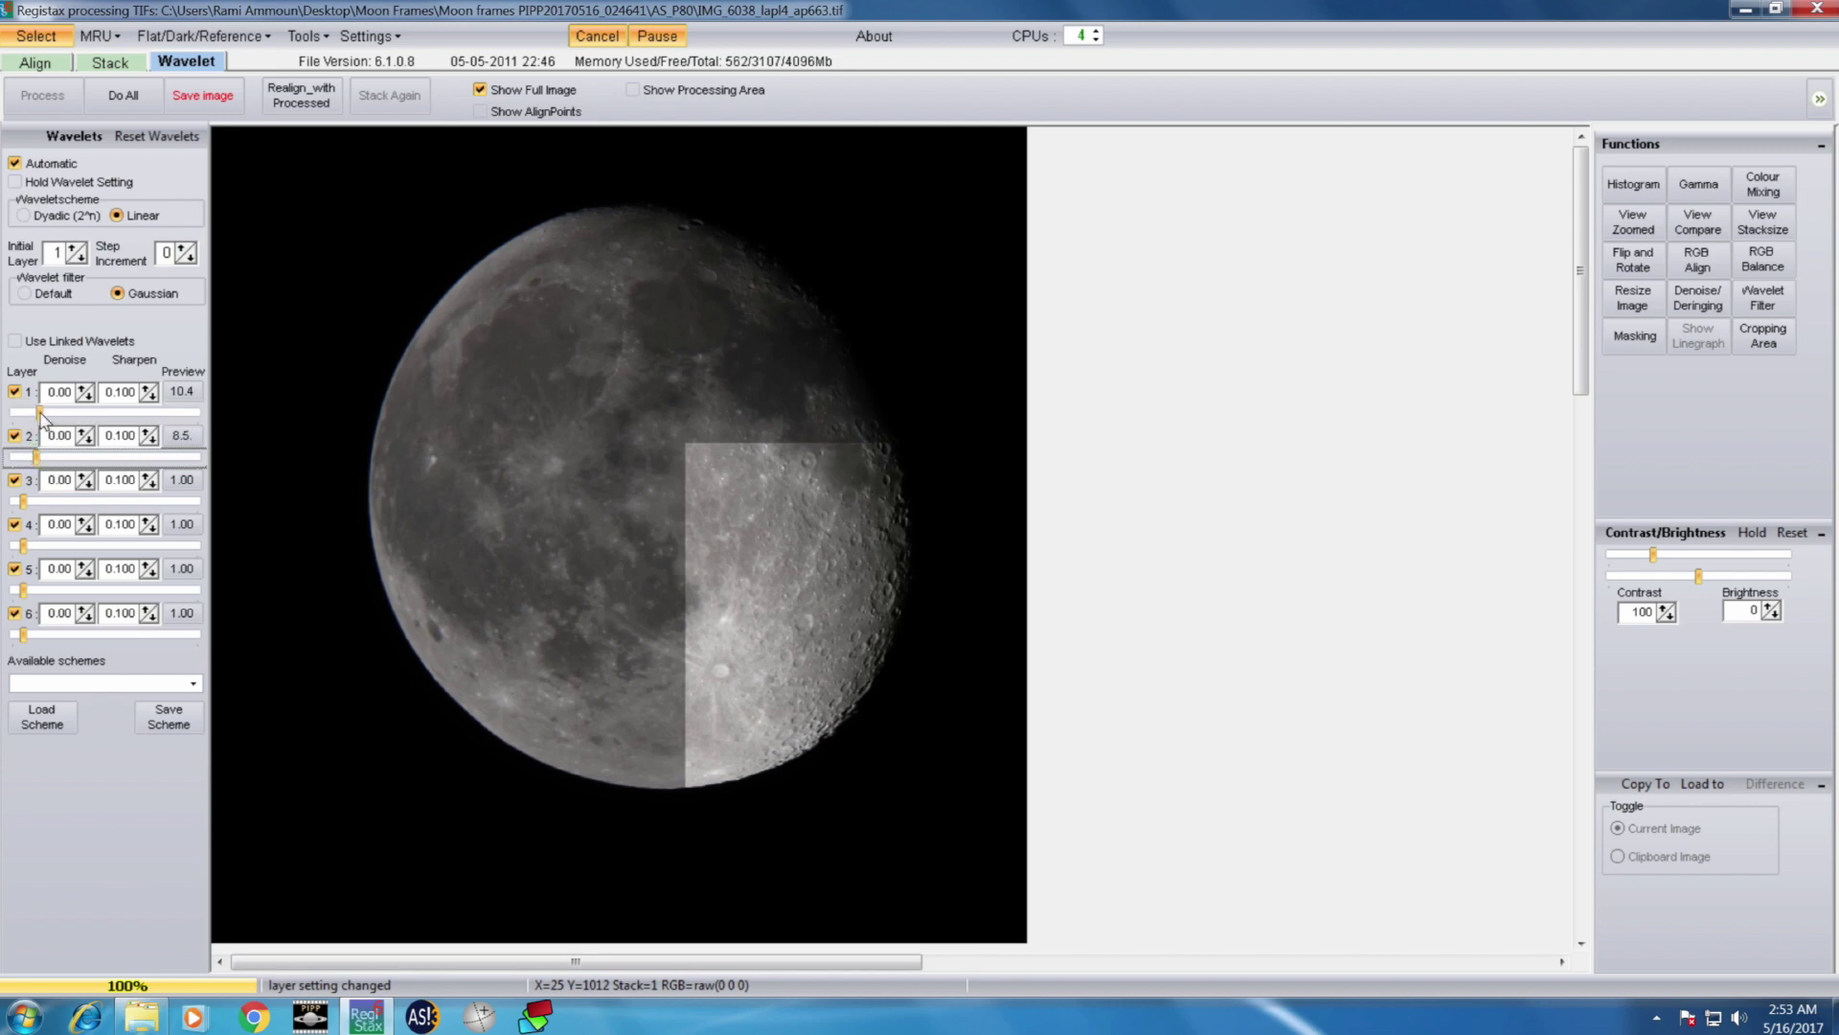
pyautogui.moveTo(40, 411); pyautogui.dragTo(44, 412)
pyautogui.click(25, 505)
pyautogui.moveTo(25, 505); pyautogui.dragTo(34, 588)
pyautogui.click(26, 546)
pyautogui.click(22, 591)
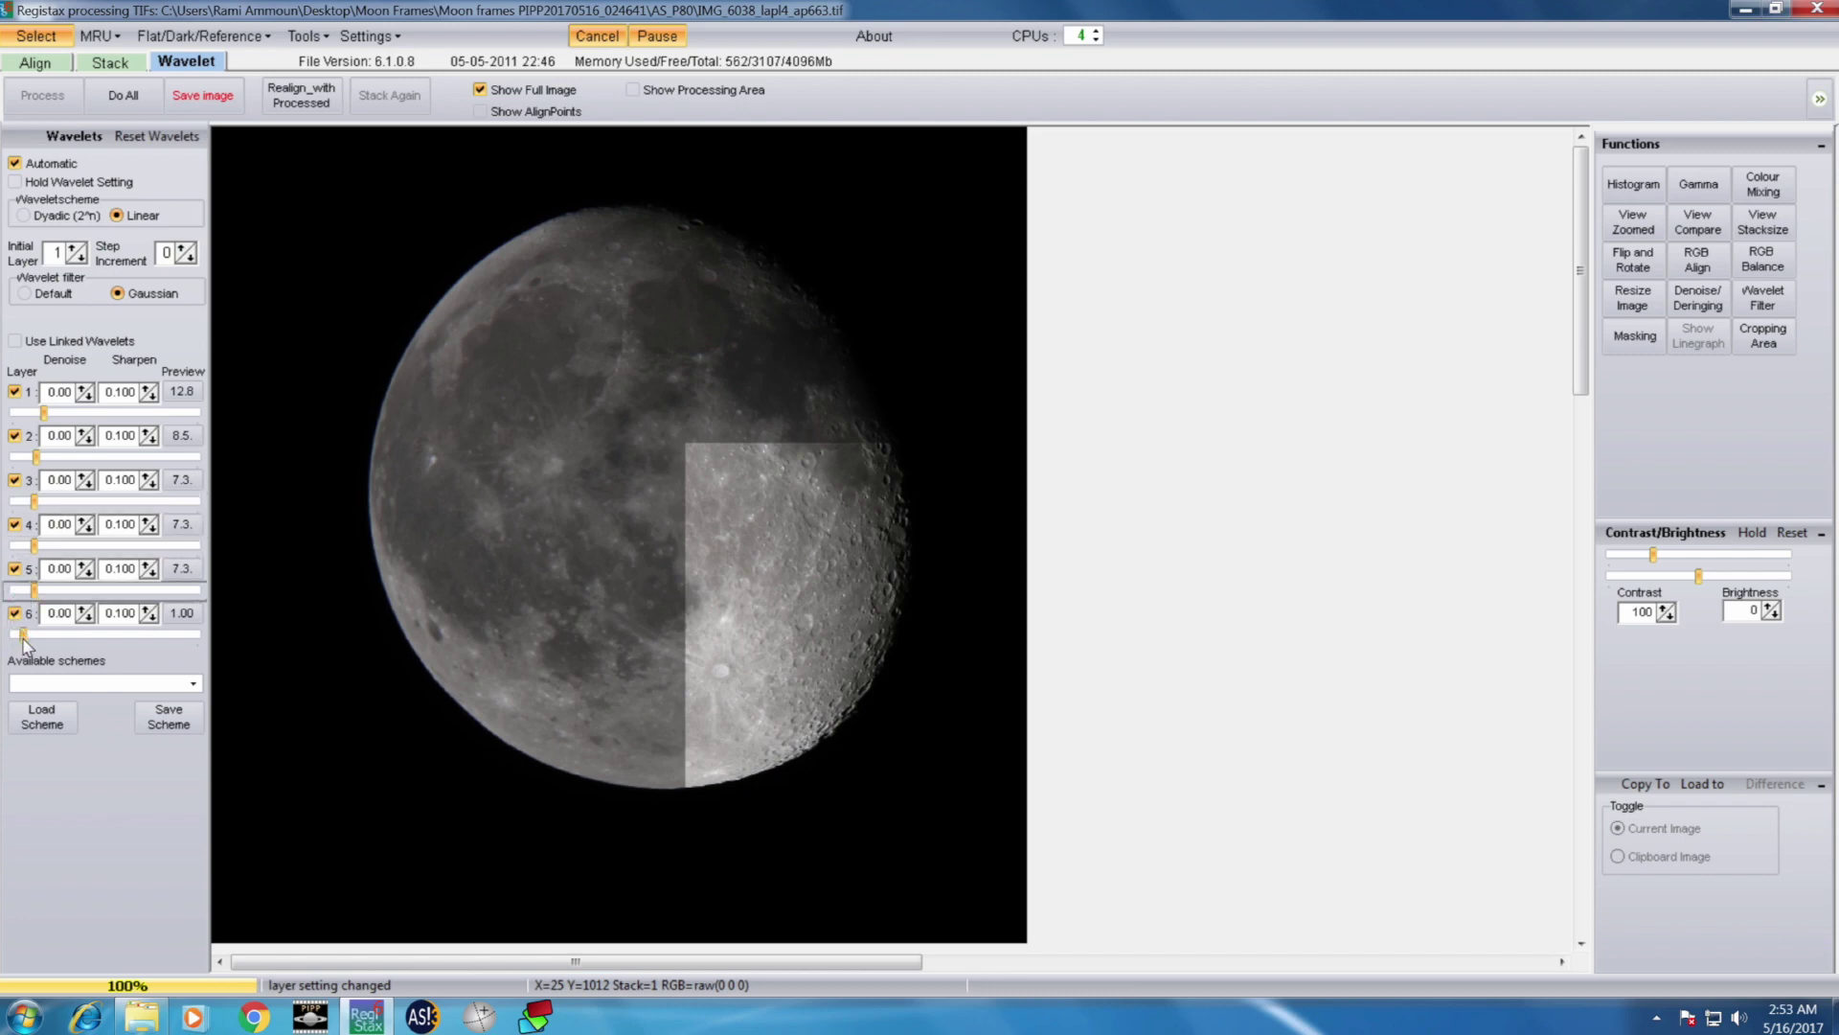
pyautogui.moveTo(24, 634); pyautogui.dragTo(44, 634)
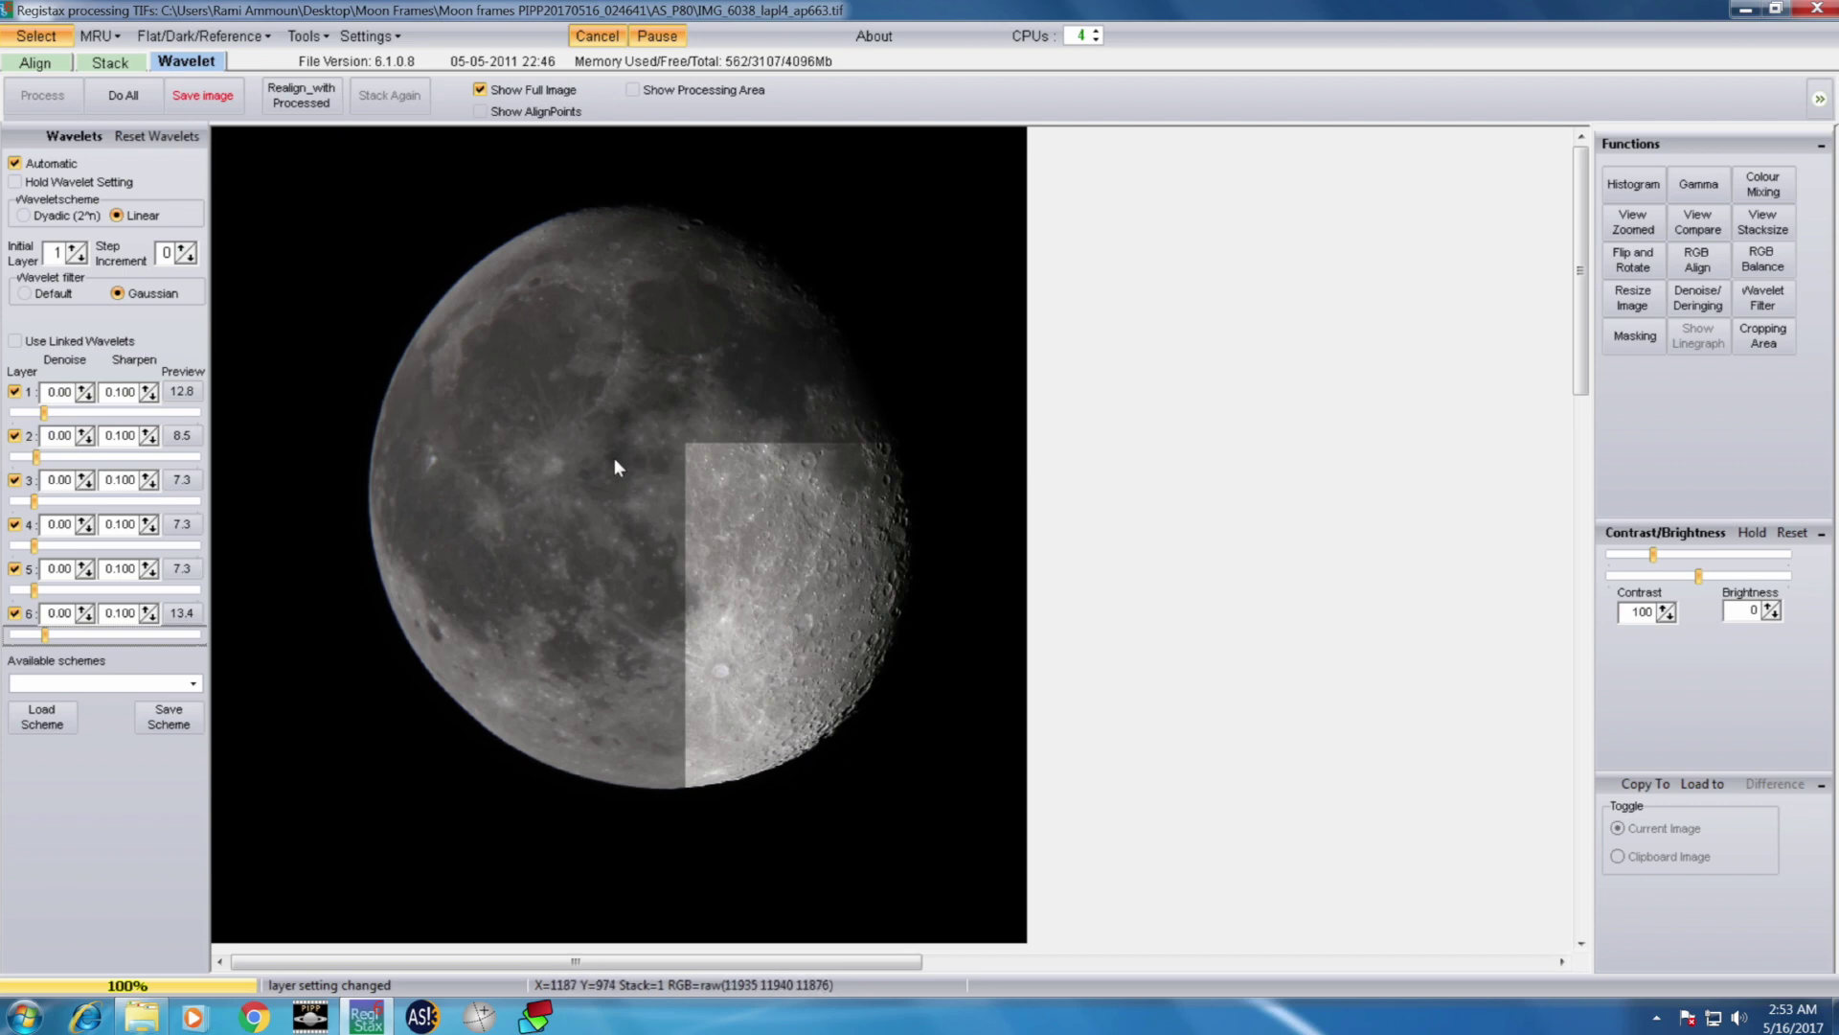
# Step: Review the Settings Processing Area sizes, leaving it at 1024
pyautogui.click(305, 37)
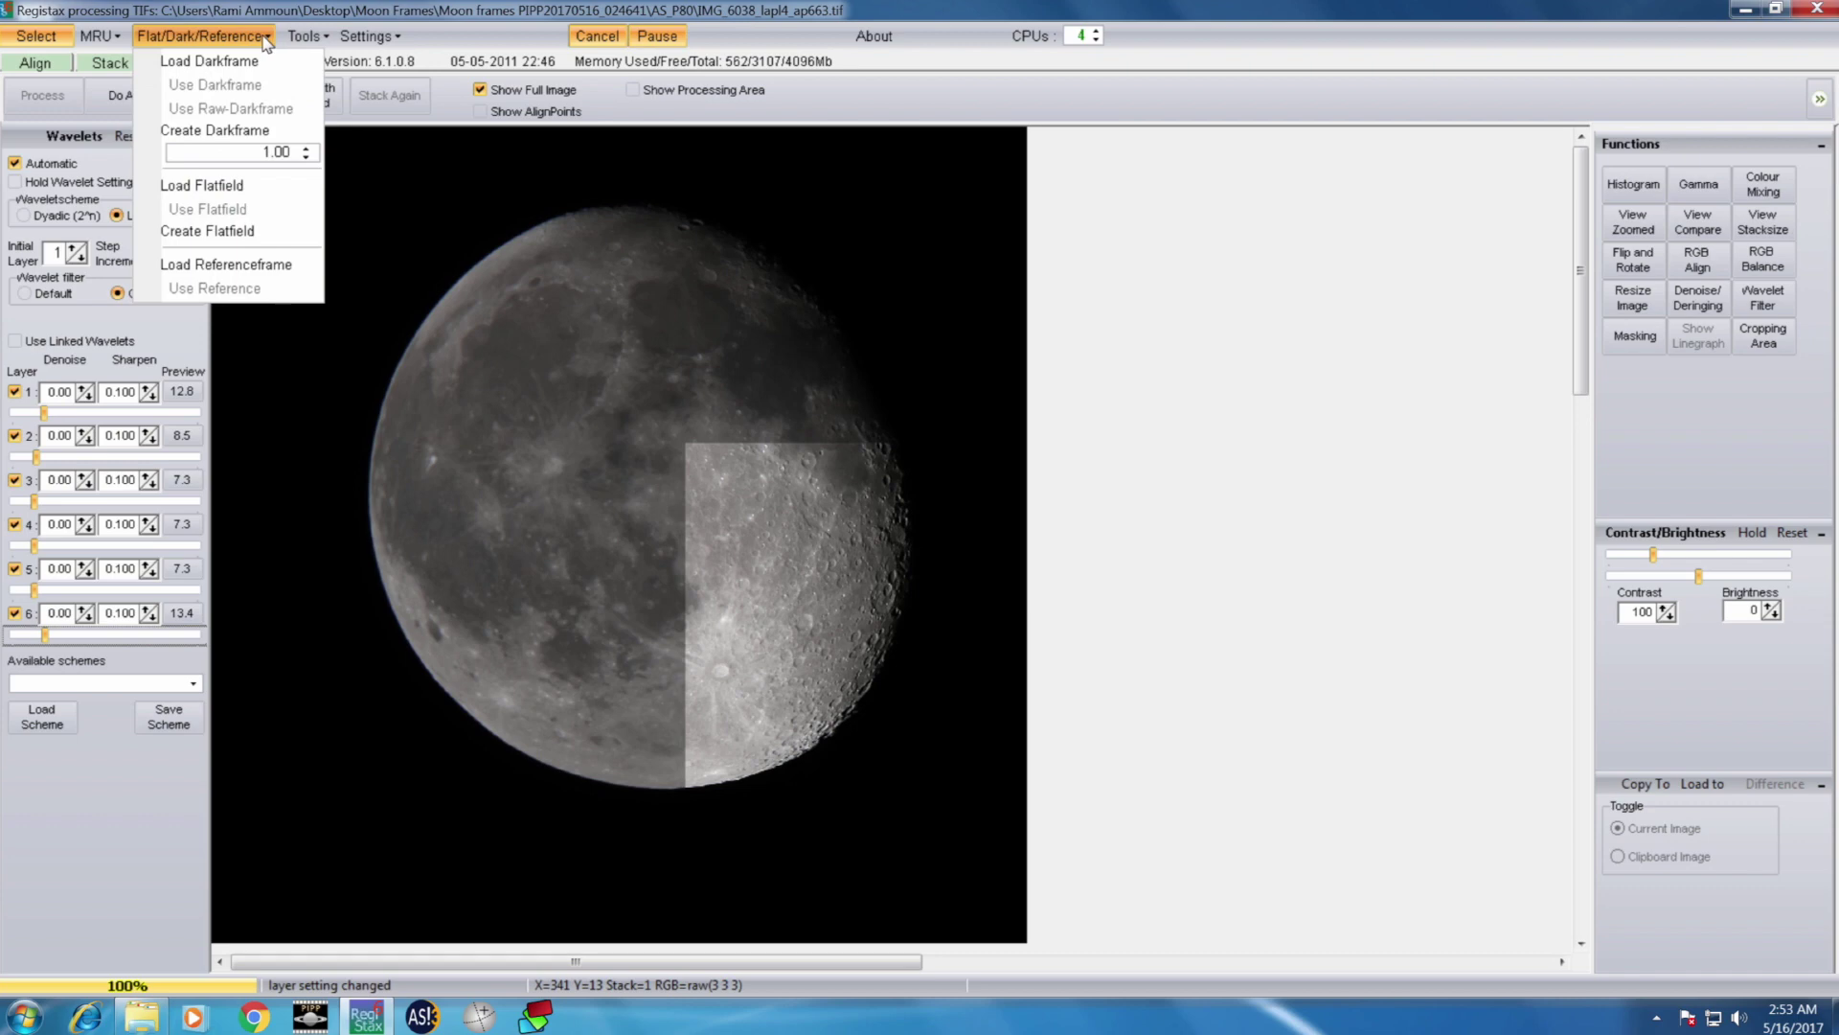
pyautogui.moveTo(356, 43)
pyautogui.click(593, 111)
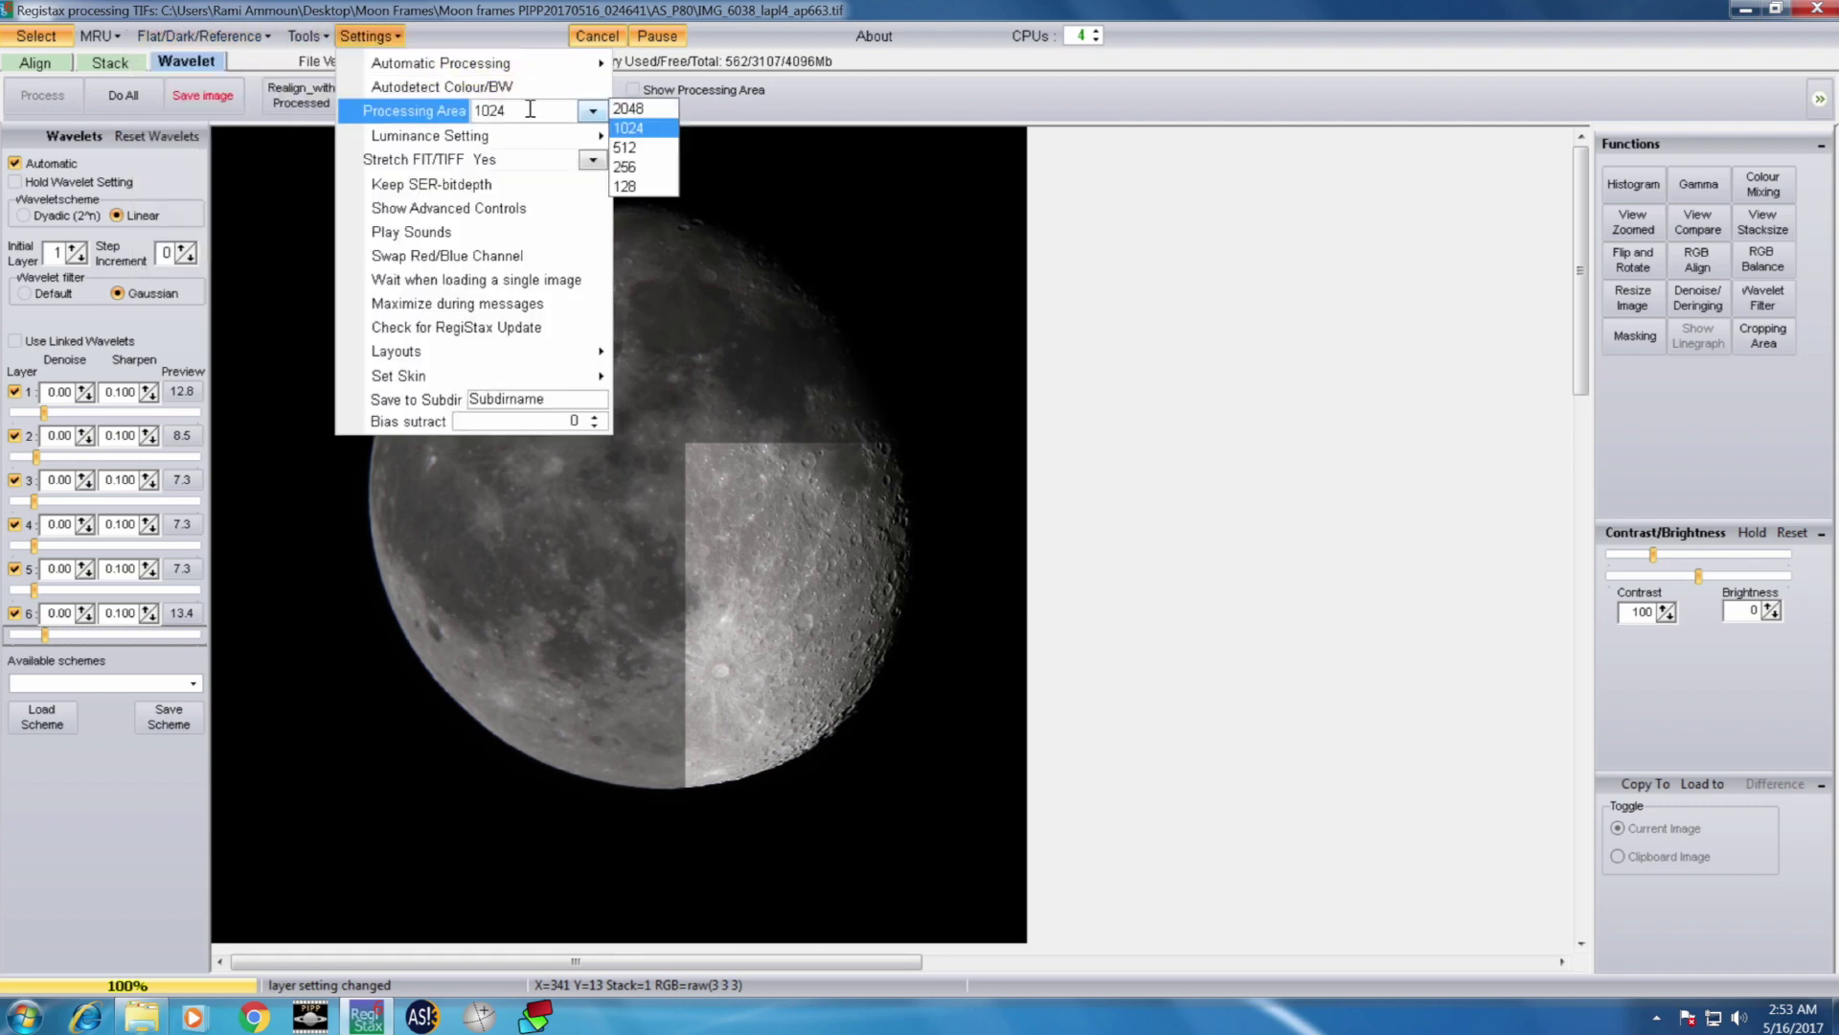
pyautogui.click(593, 113)
pyautogui.click(593, 111)
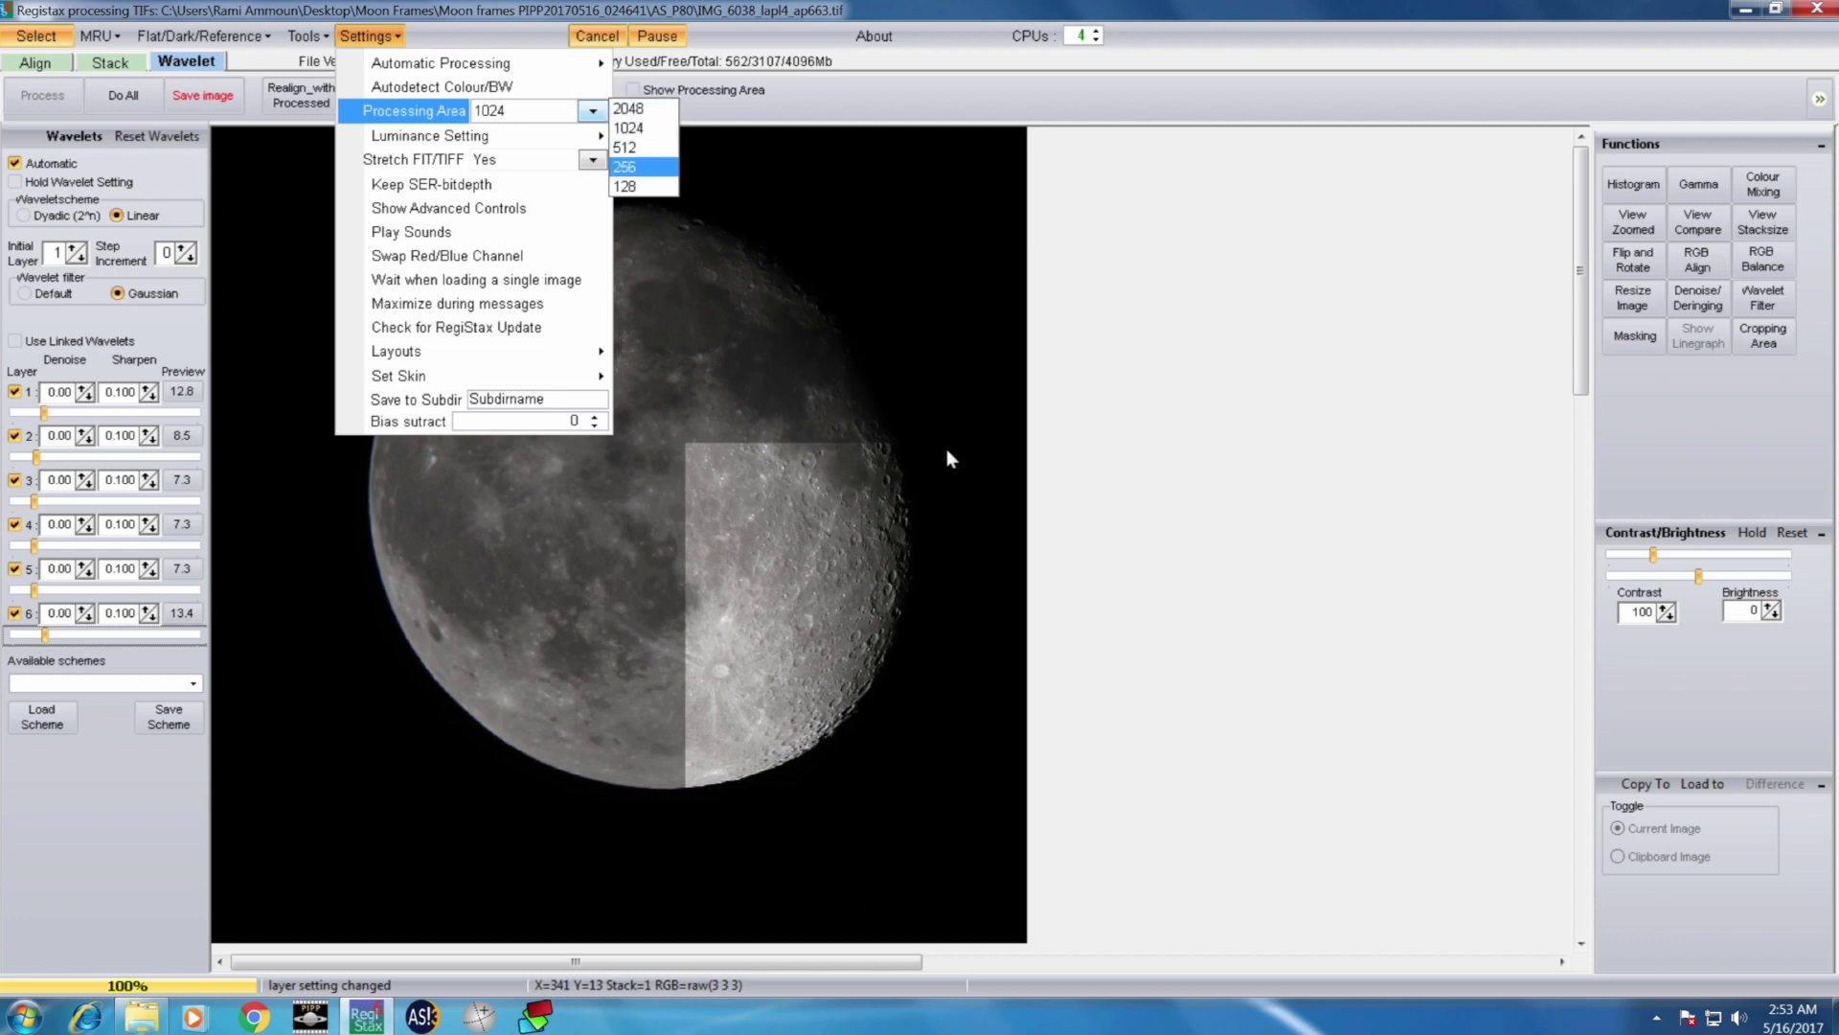
pyautogui.click(1122, 457)
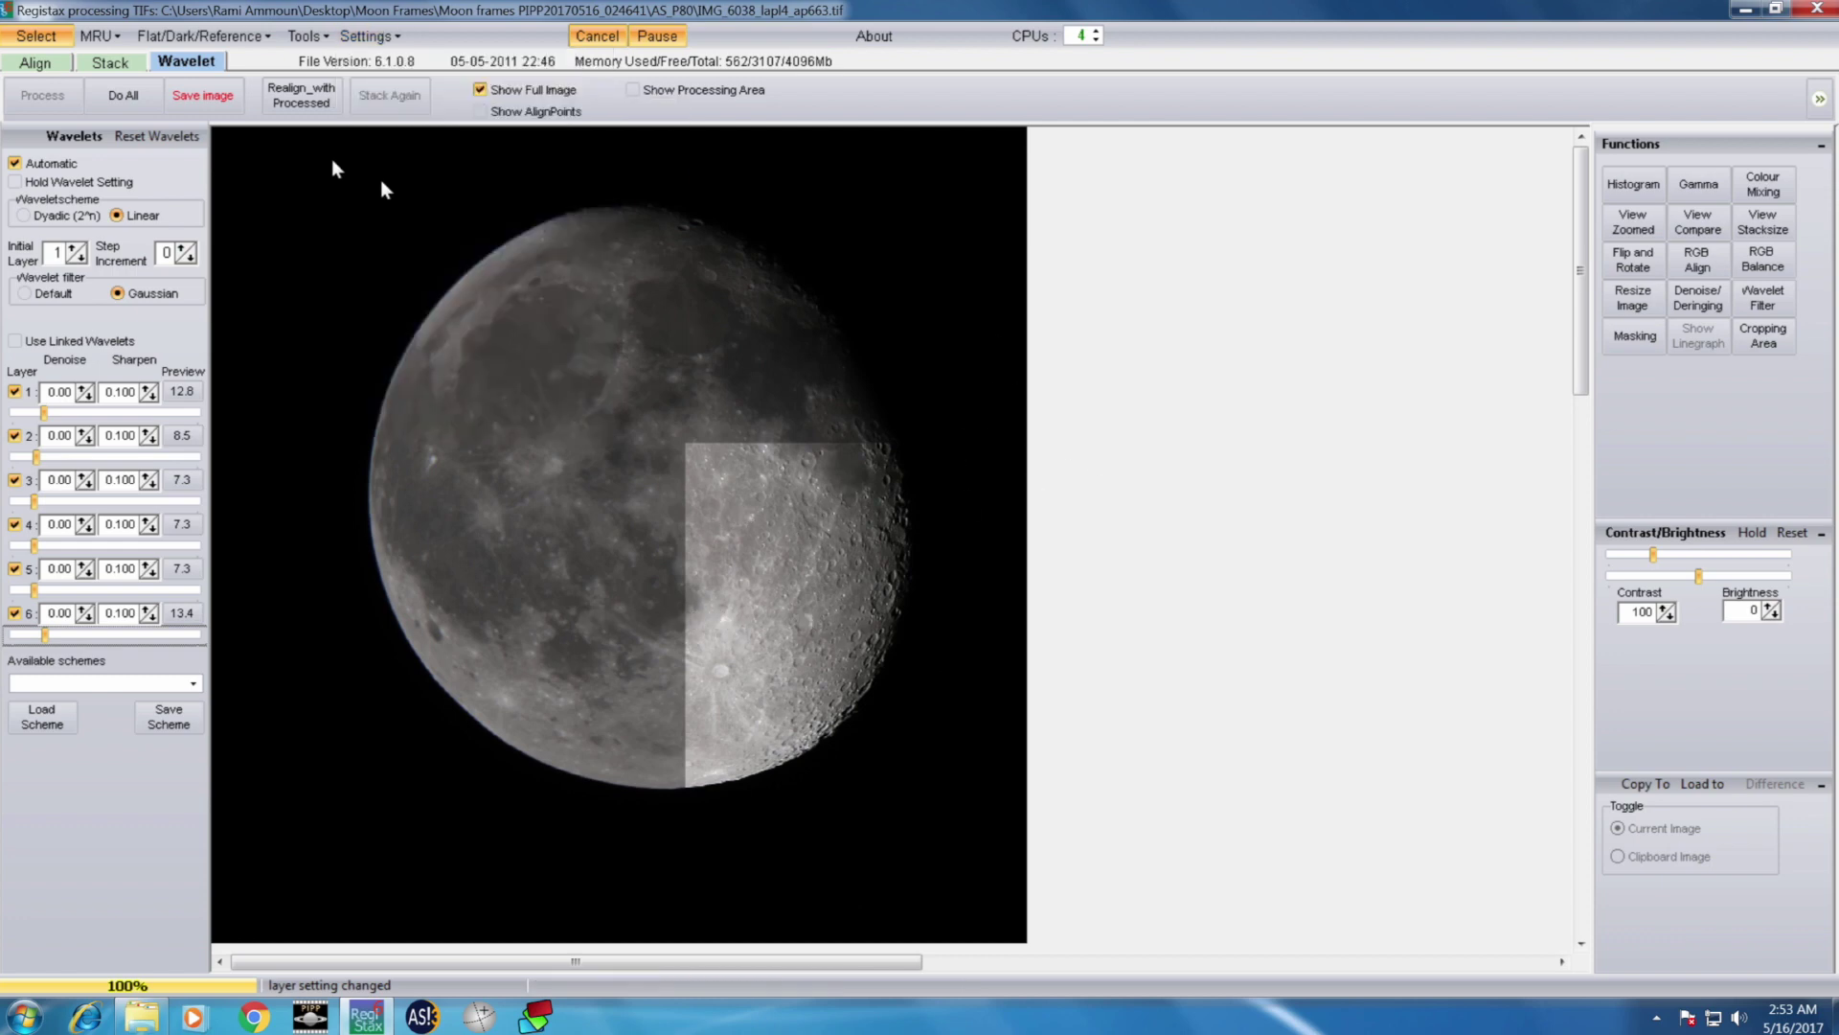
# Step: Close the settings menu and raise layer 6 sharpening to 19.6 across the whole moon
pyautogui.click(357, 36)
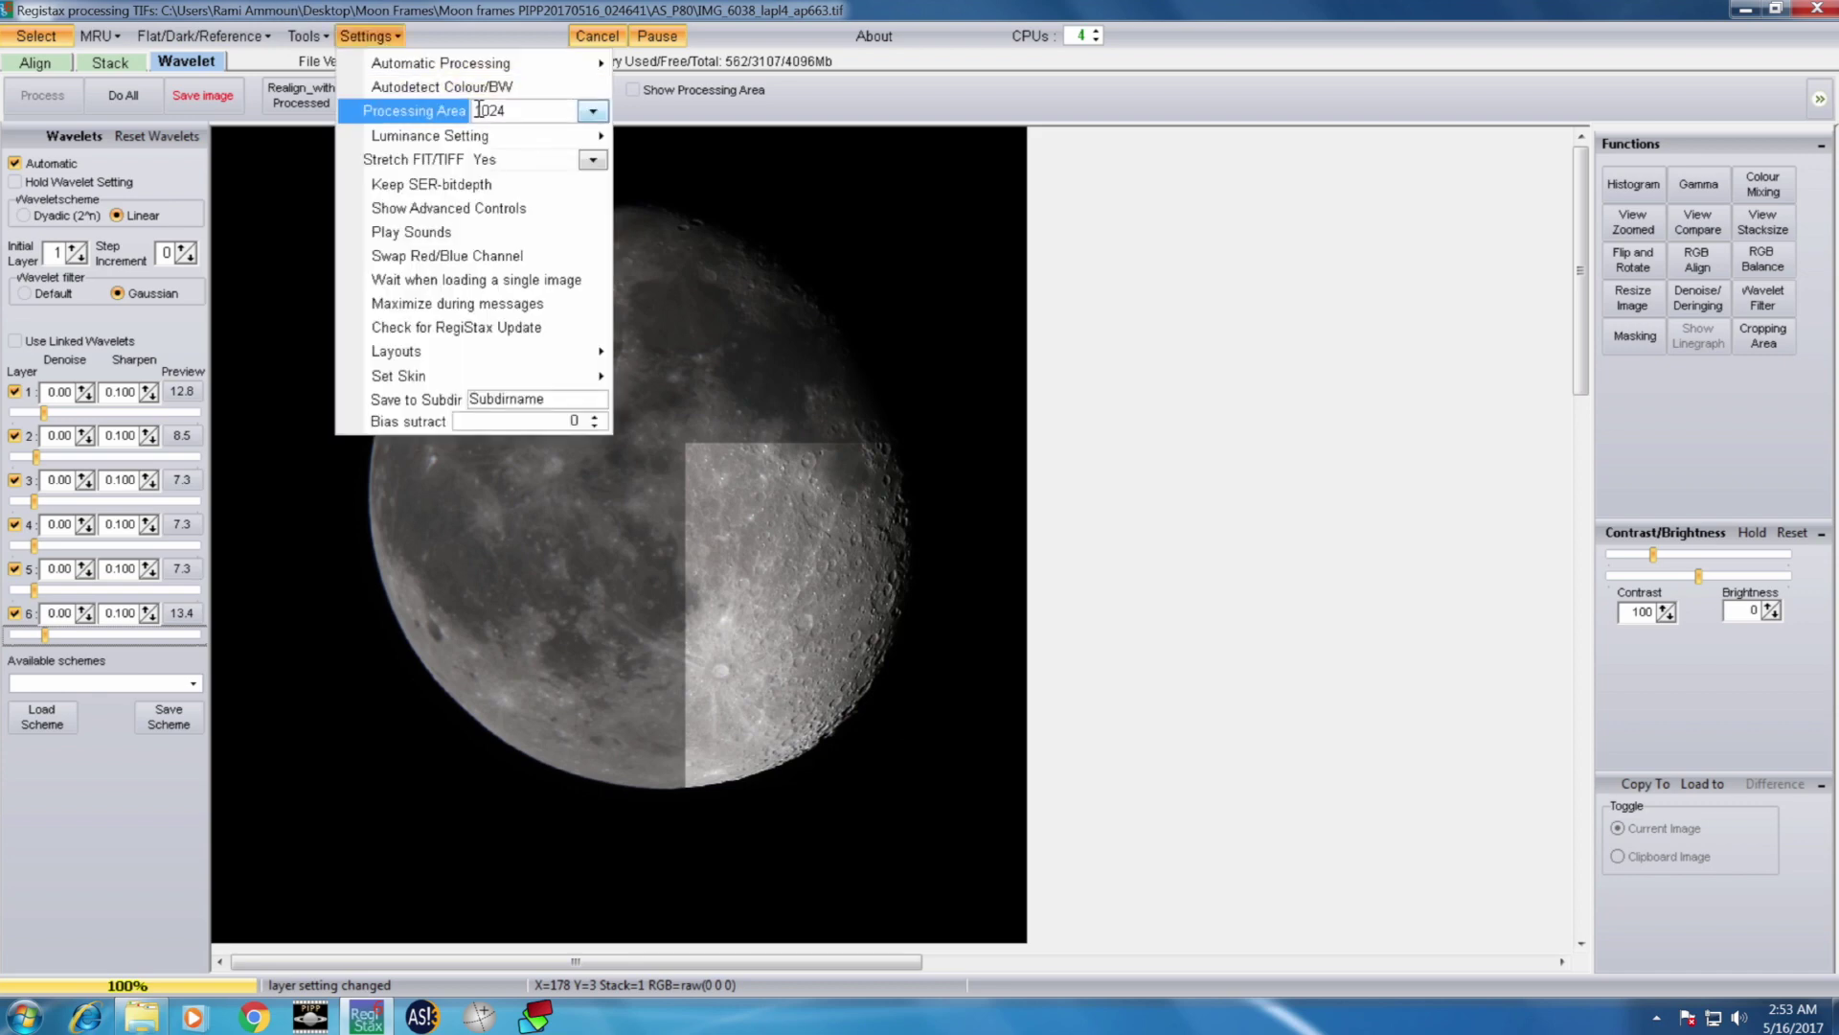
pyautogui.click(812, 674)
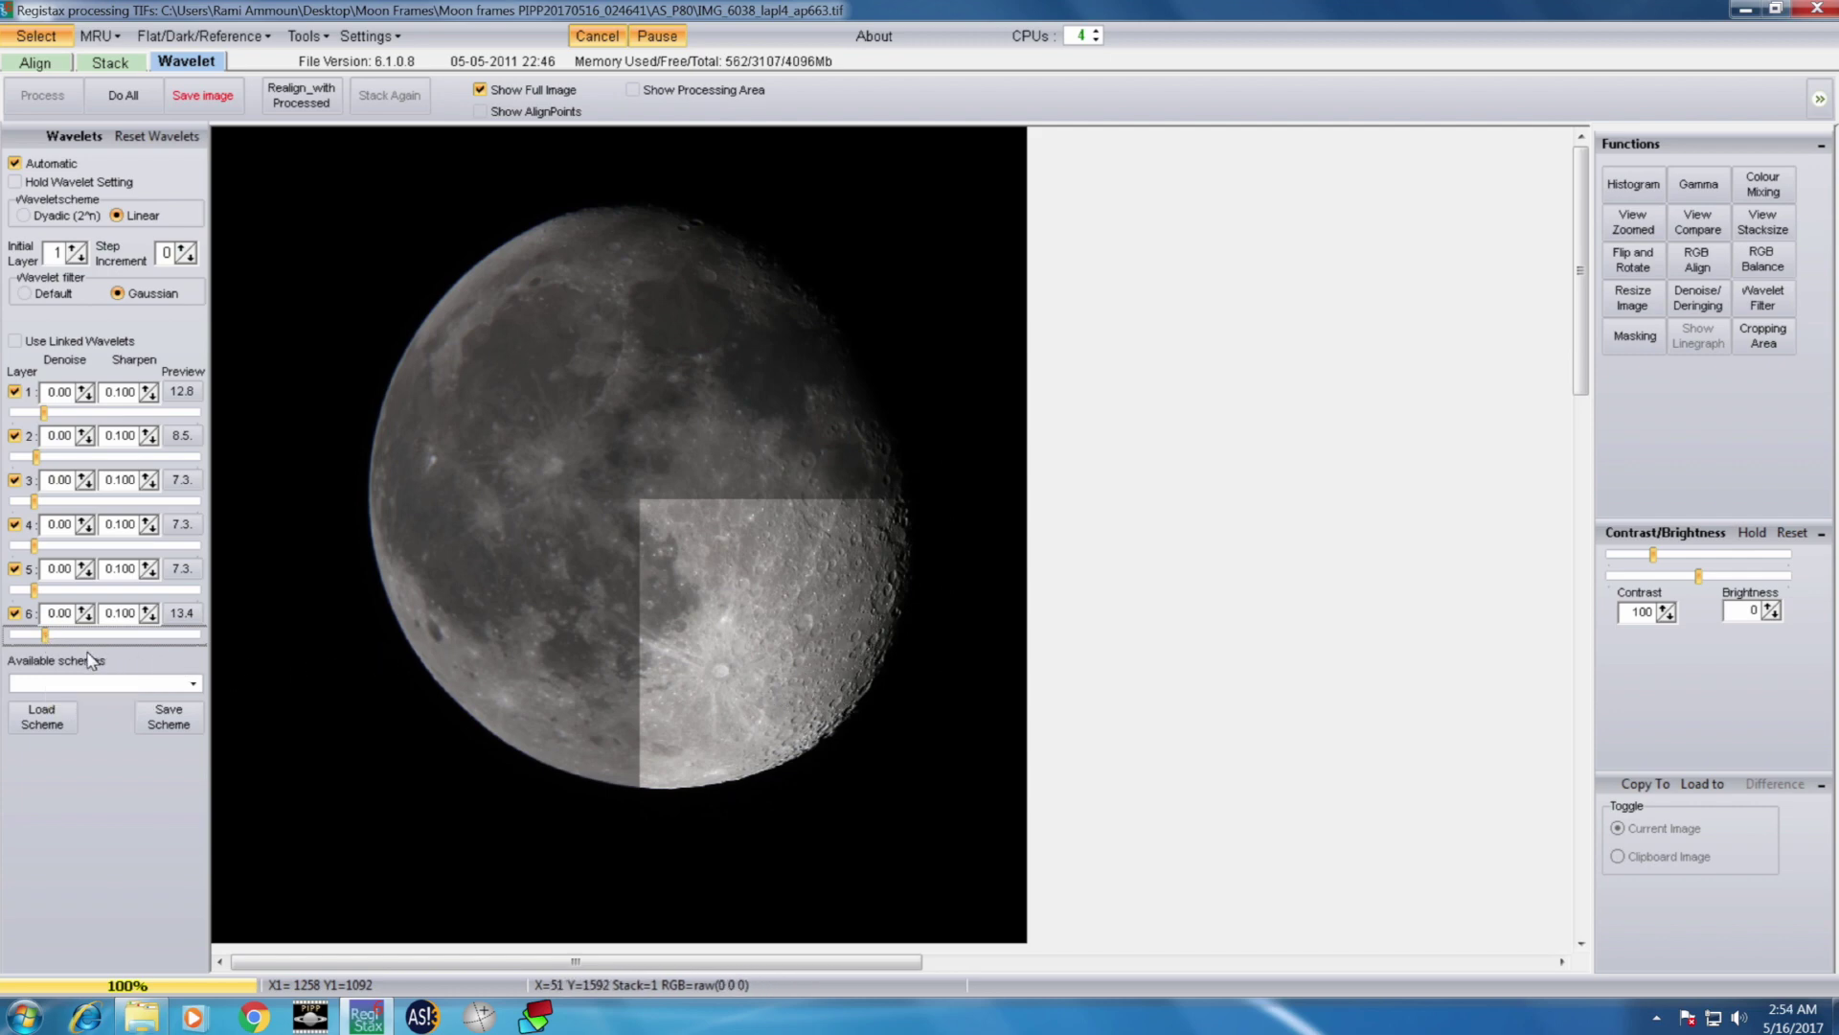
pyautogui.moveTo(44, 634); pyautogui.dragTo(55, 634)
pyautogui.click(124, 97)
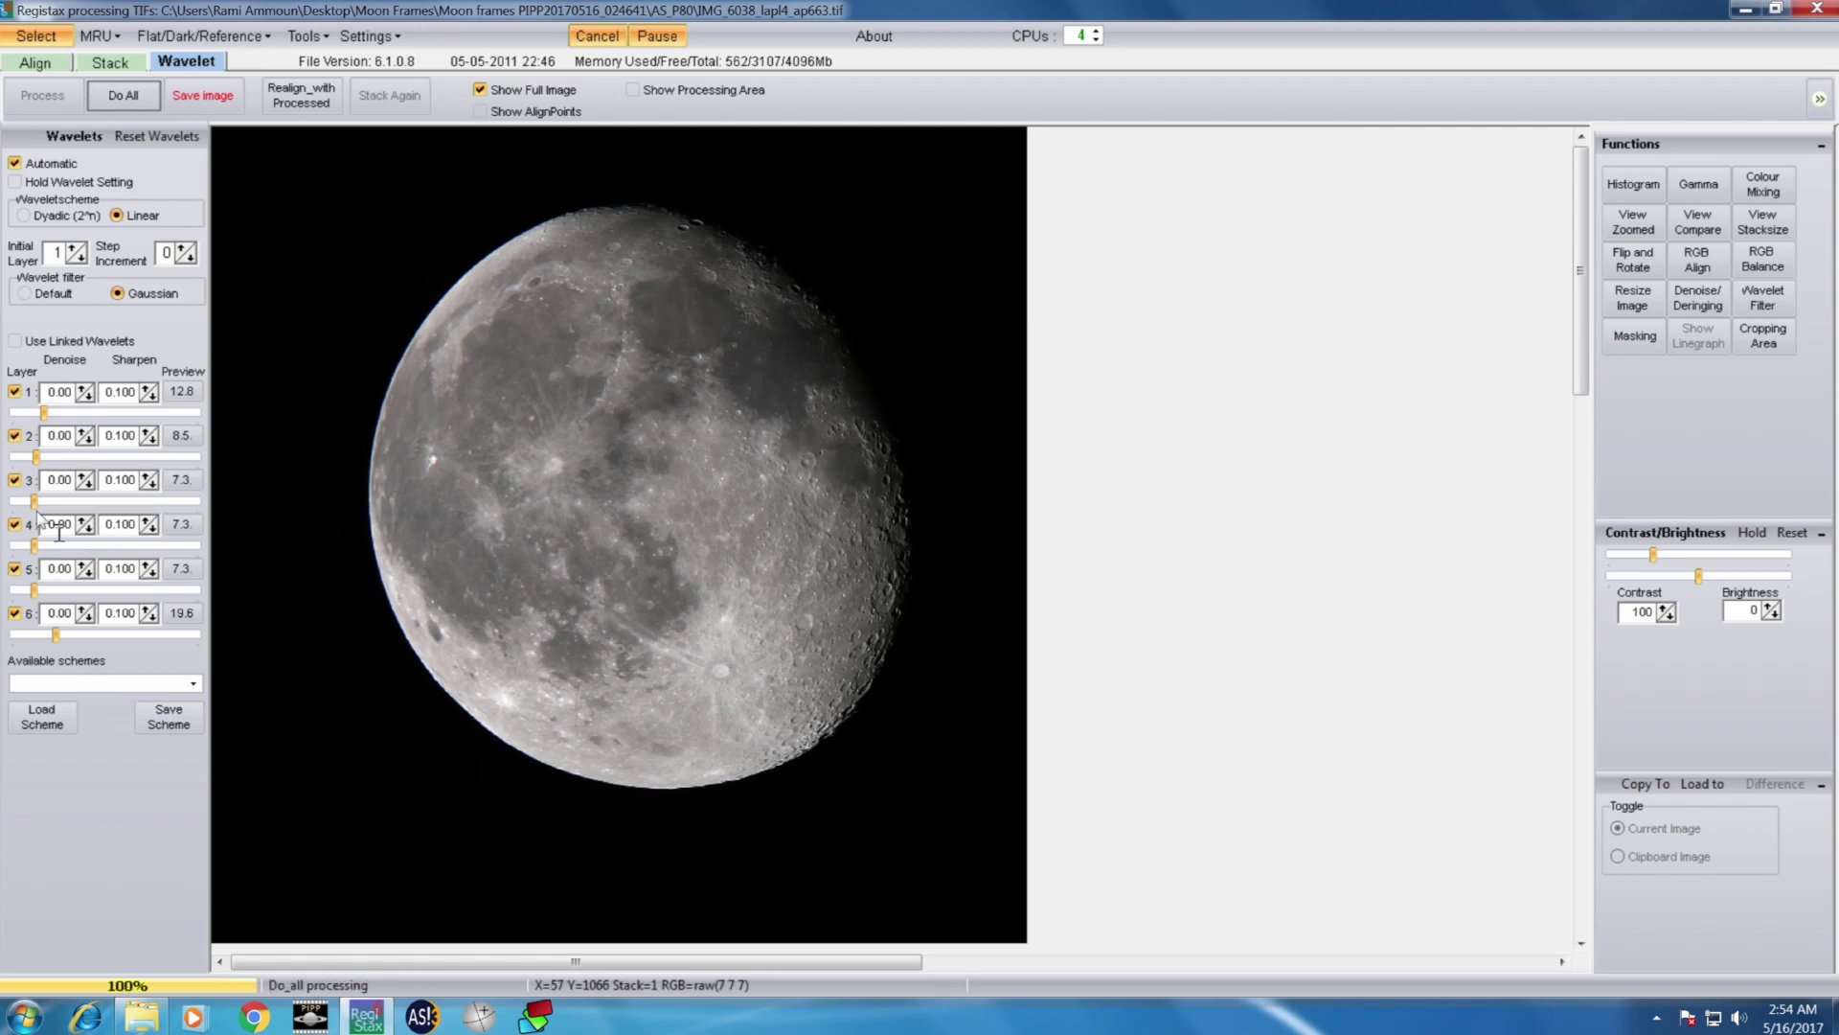
# Step: Save the wavelet settings as scheme 'Moon 1' and confirm Moon 1.rwv appears in Load Scheme
pyautogui.click(180, 726)
pyautogui.write('Moon 1')
pyautogui.click(1389, 591)
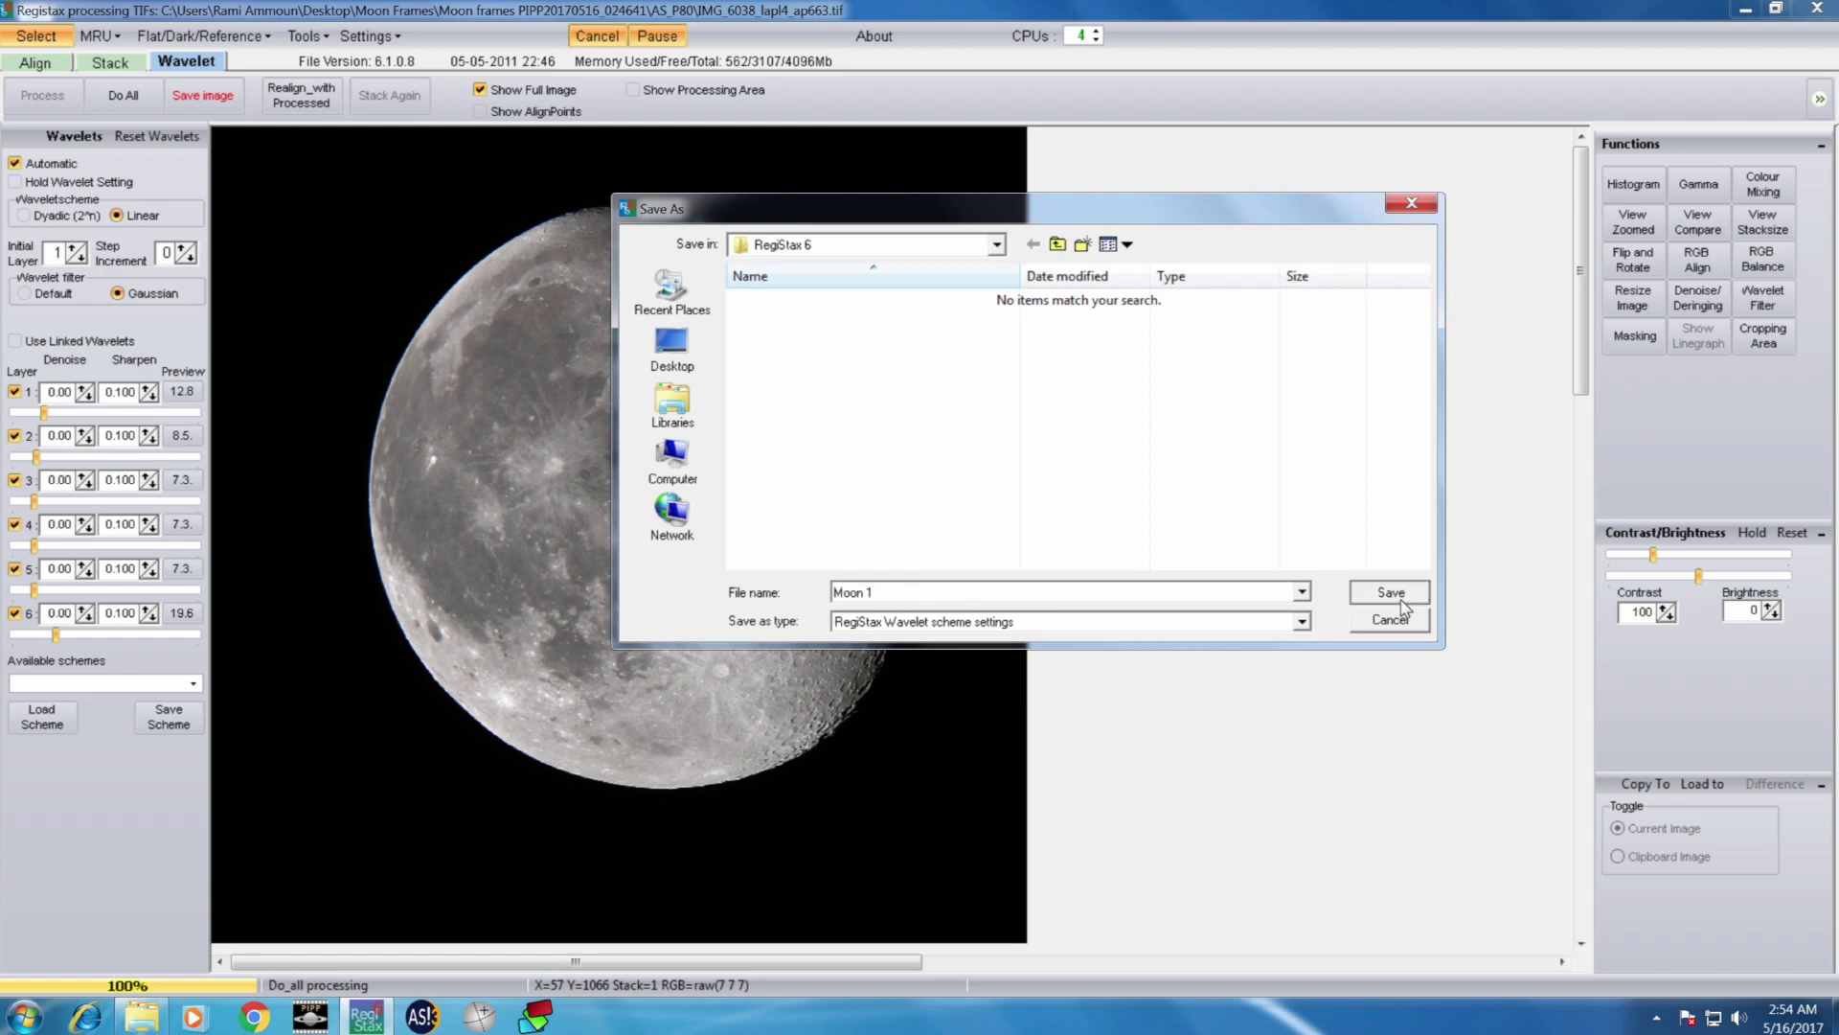
pyautogui.click(42, 717)
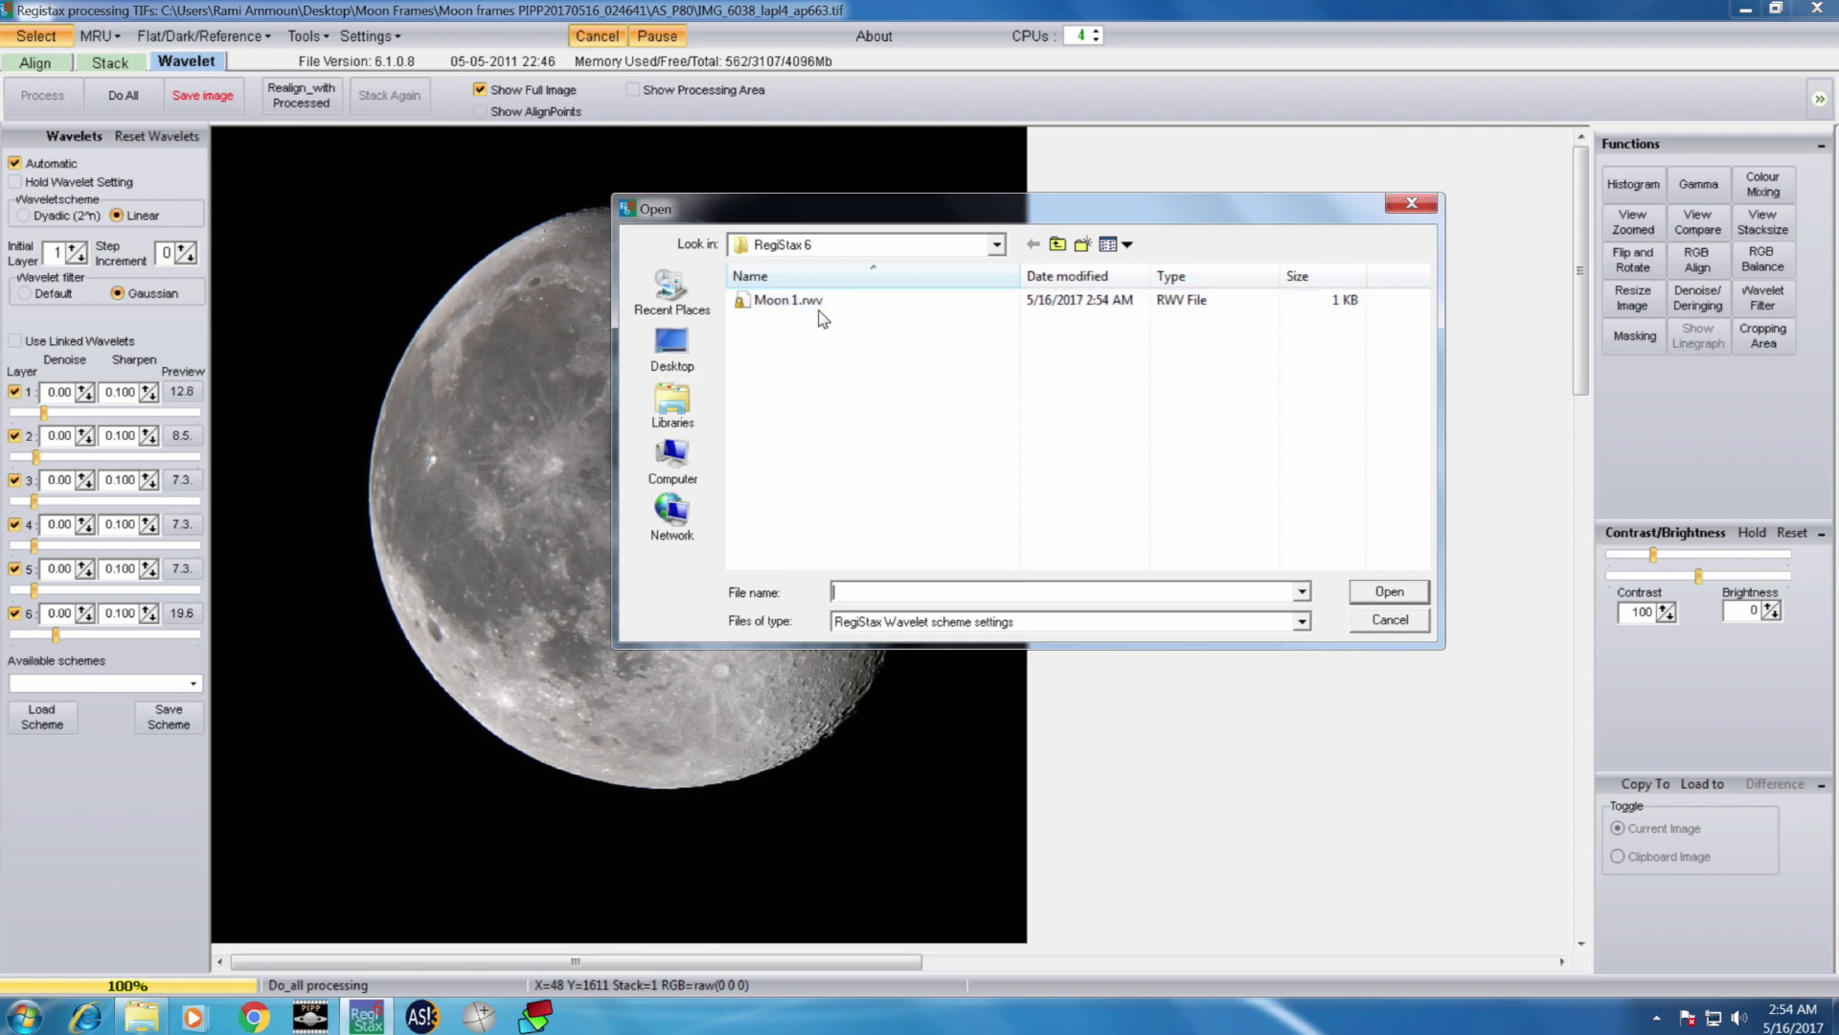
pyautogui.click(1390, 619)
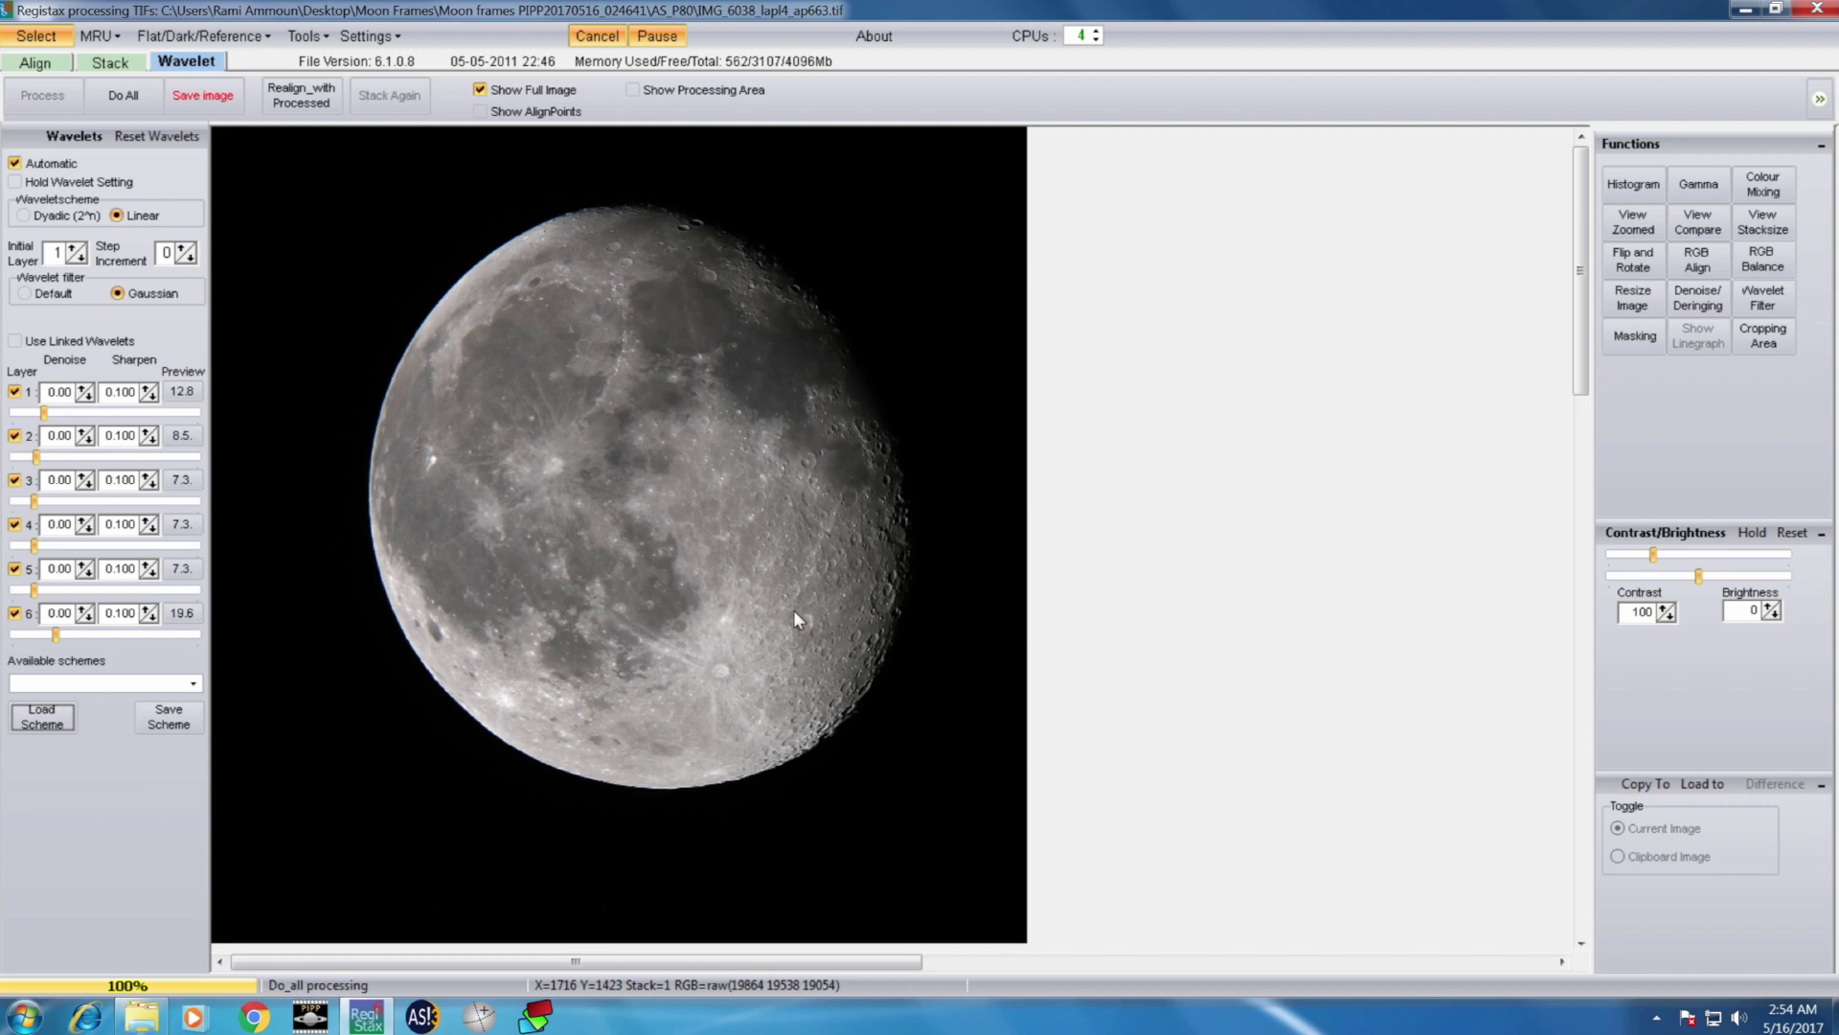
# Step: Save the sharpened moon as 'Moon Stacked' in PNG (16BIT RGB) format
pyautogui.click(213, 105)
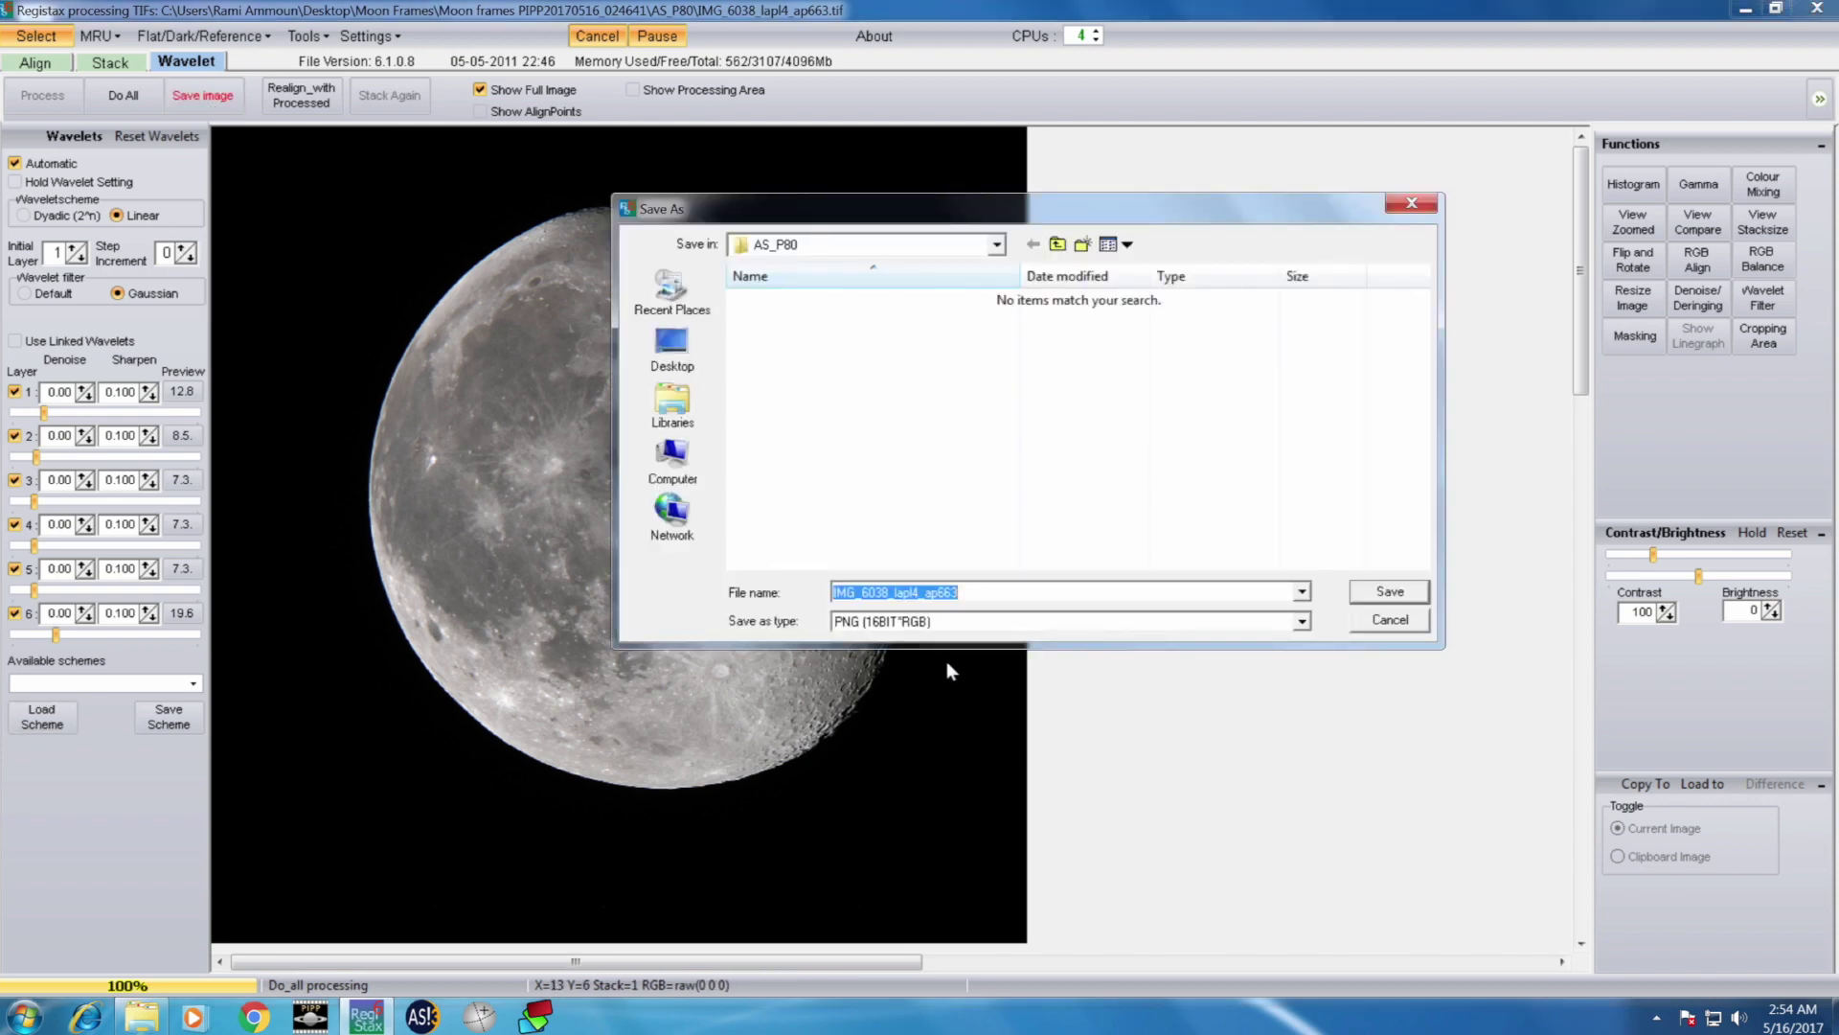
pyautogui.write('Sav')
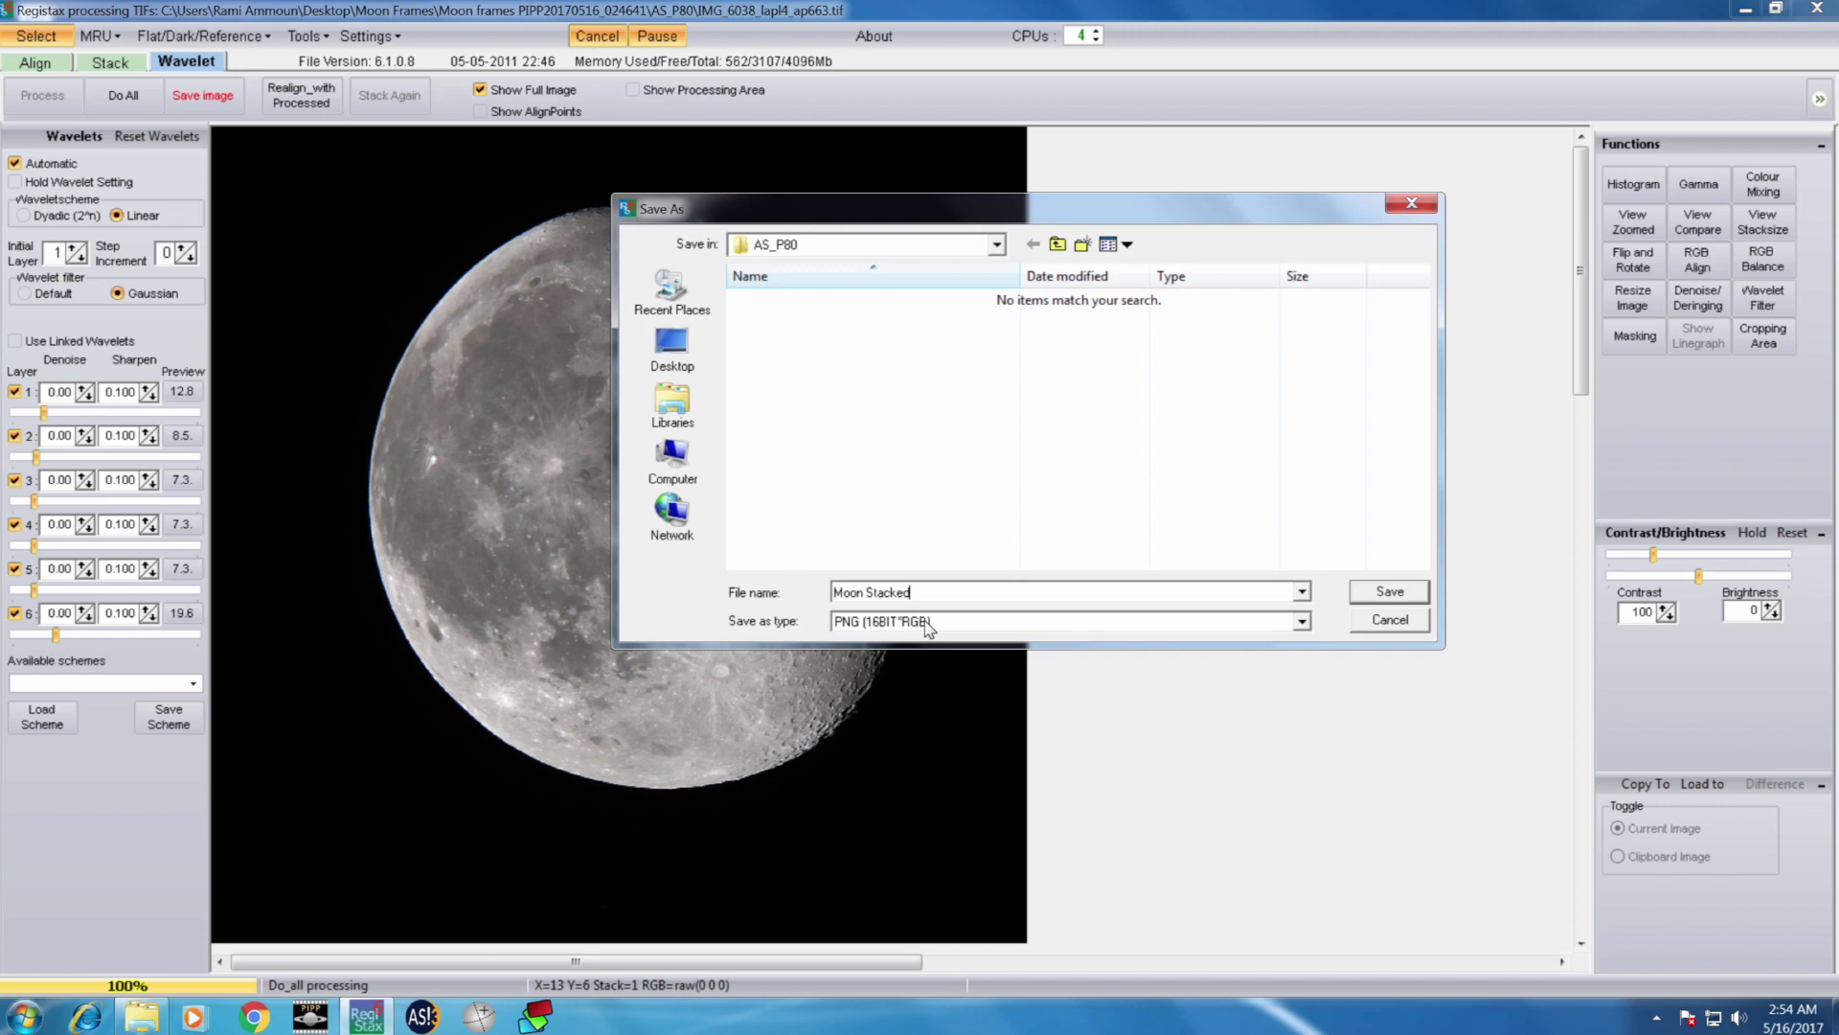
pyautogui.click(926, 630)
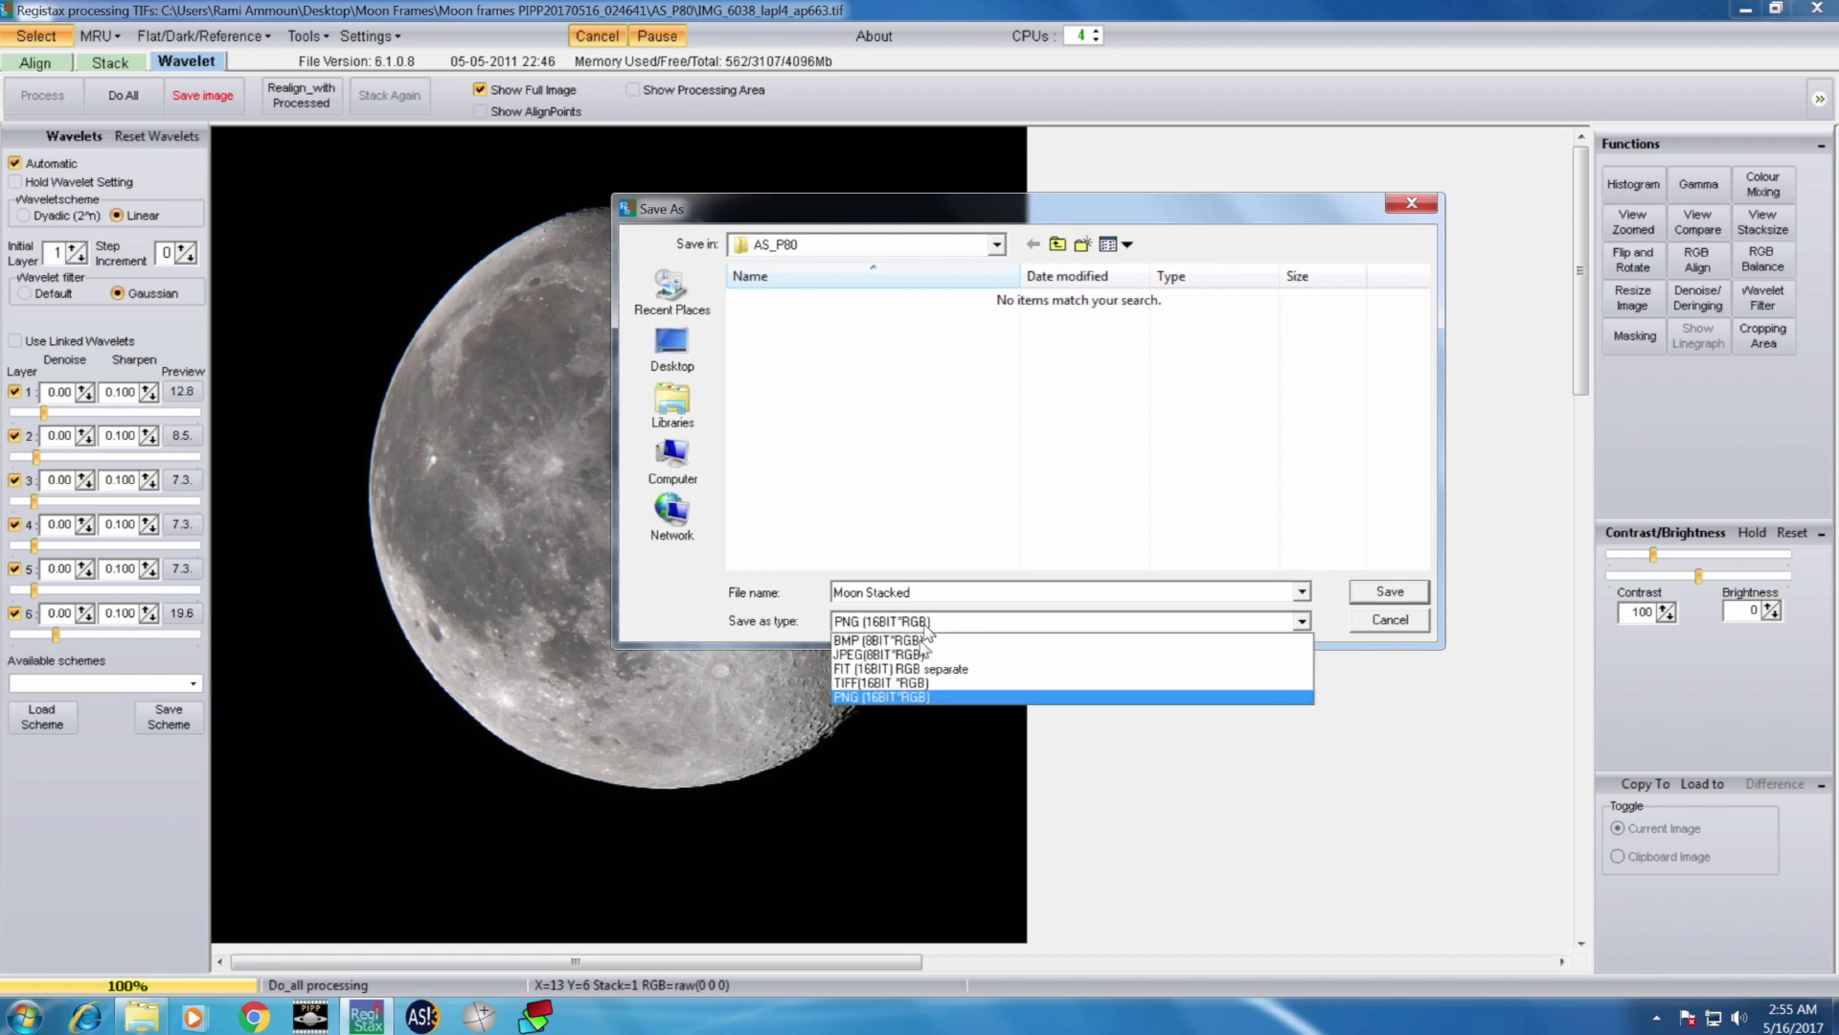
pyautogui.click(944, 699)
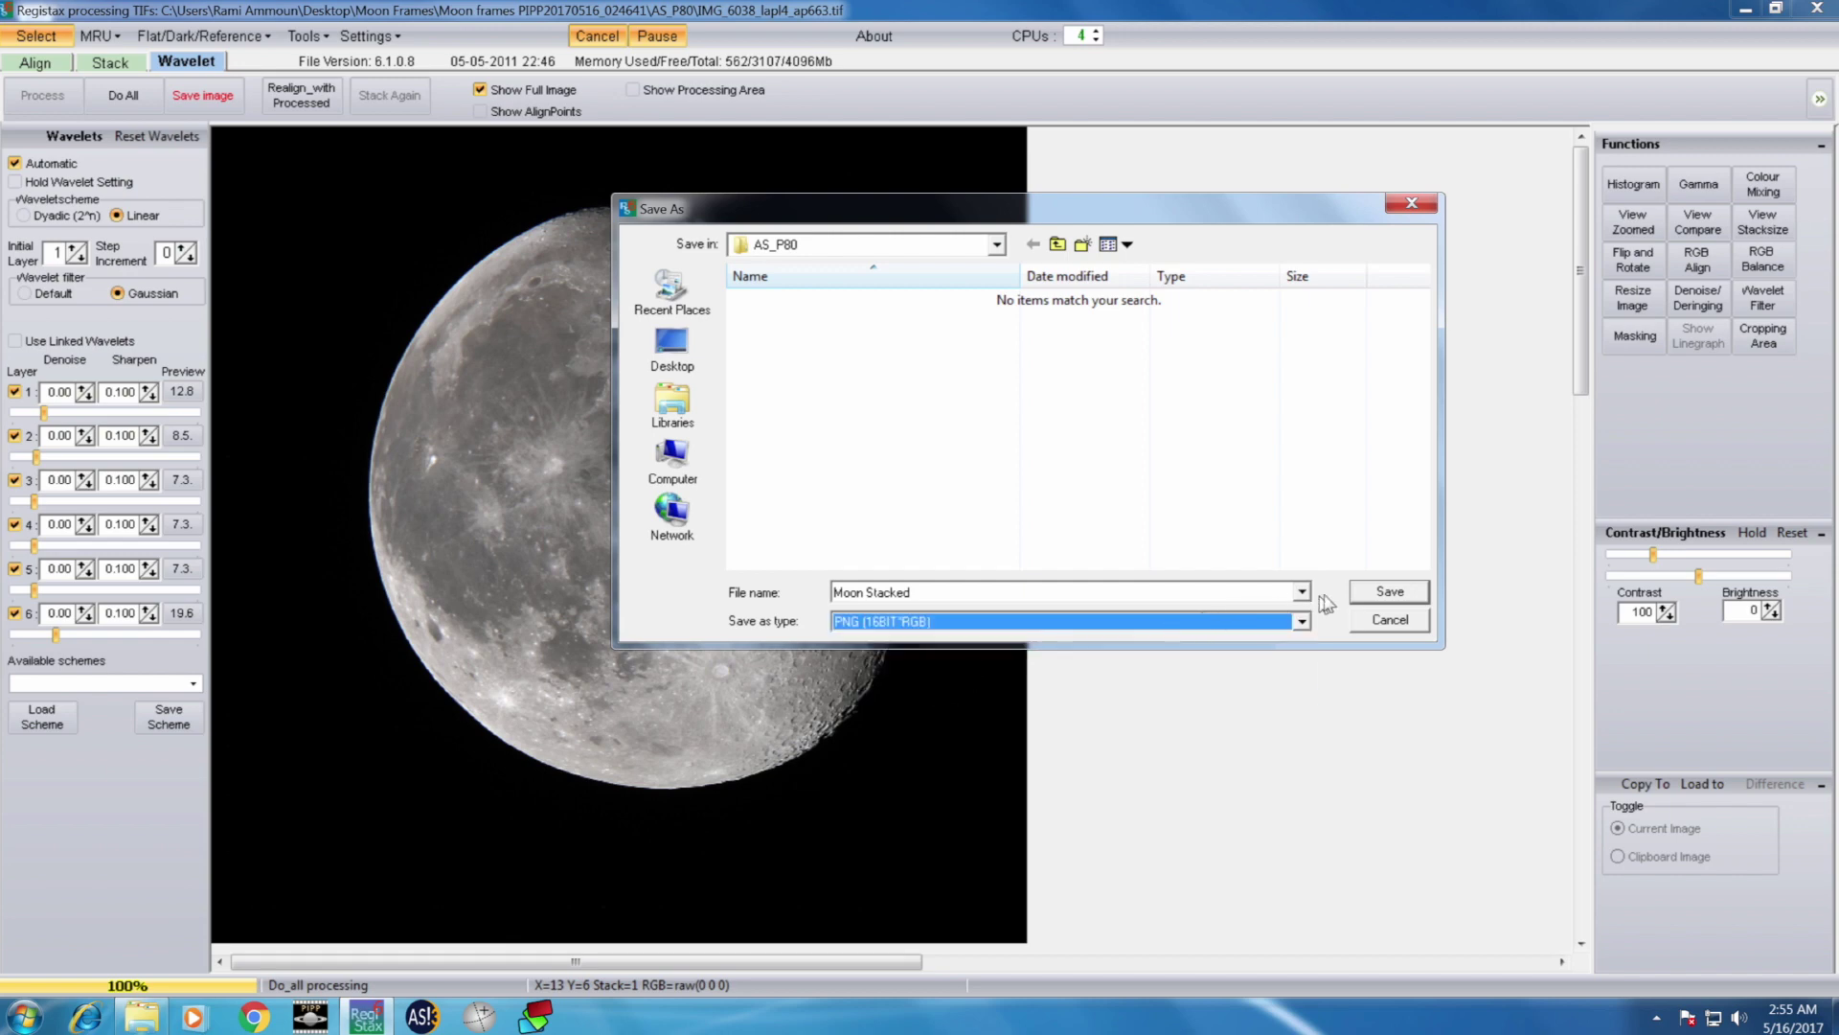
pyautogui.click(1376, 594)
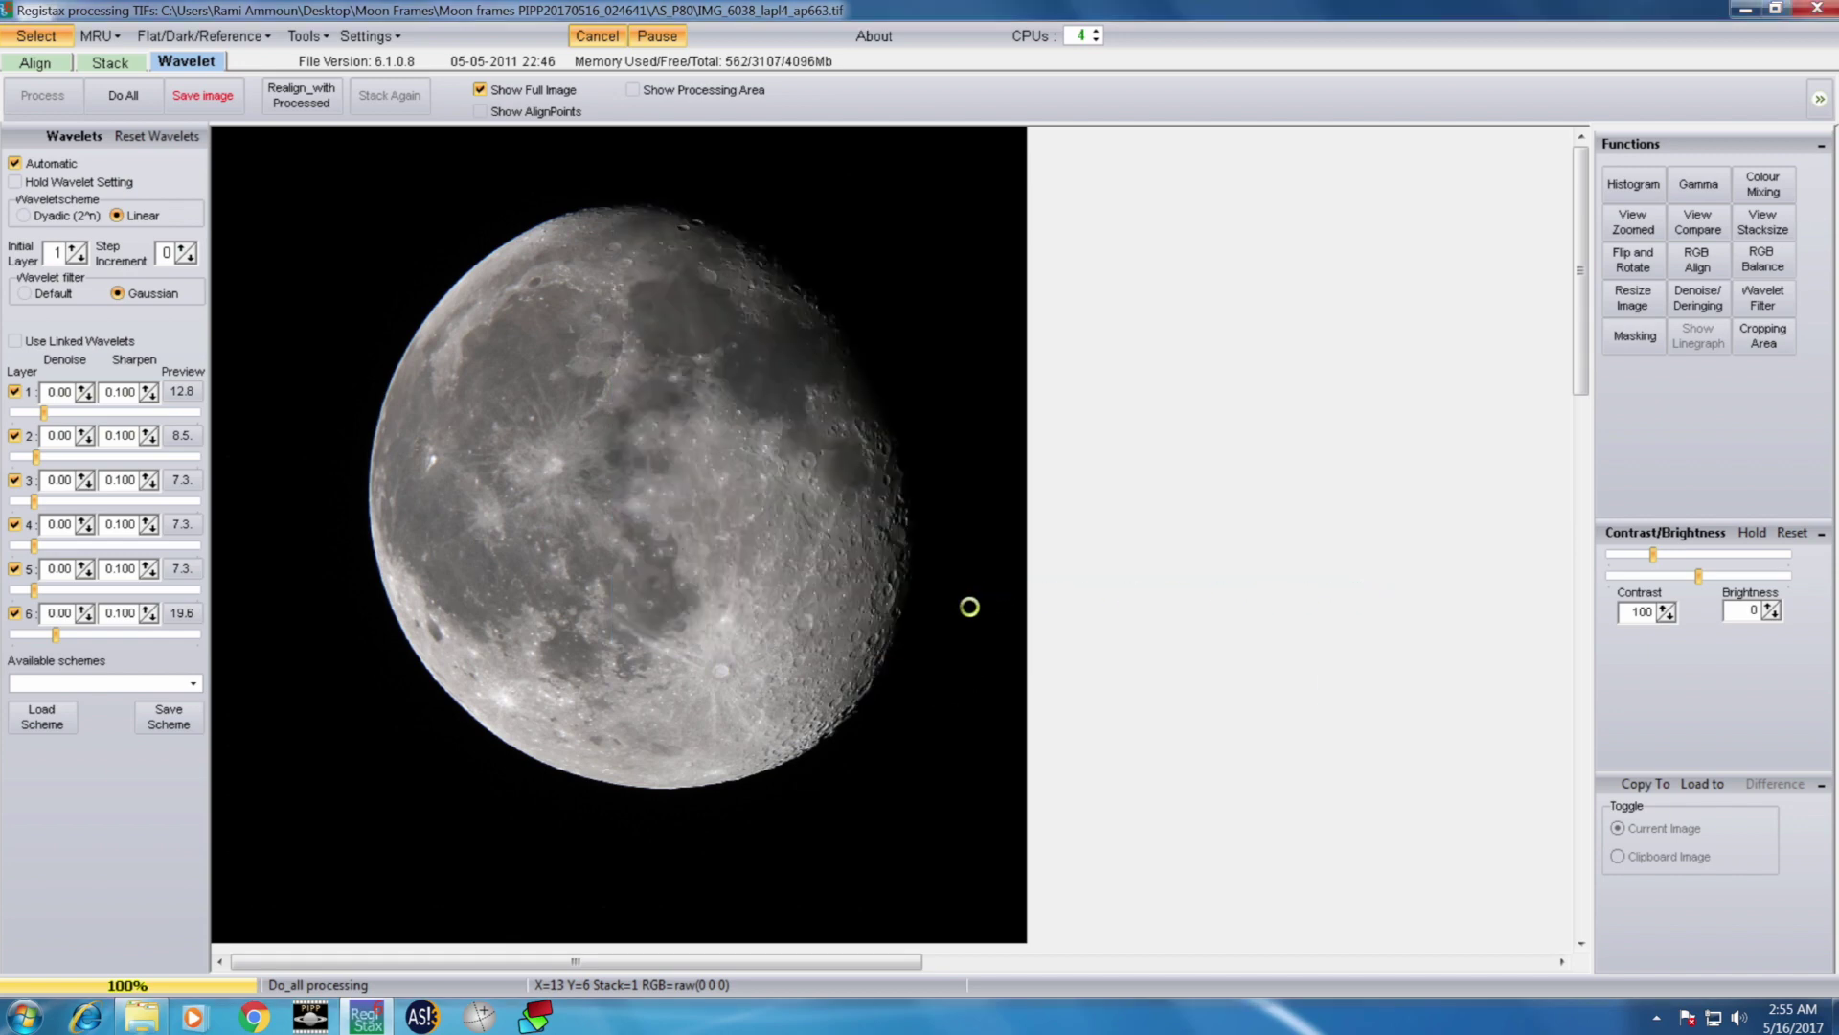
# Step: Select Moon Stacked.png (2400×2400, 19.6 MB) in AS_P80 and preview it
pyautogui.click(1818, 10)
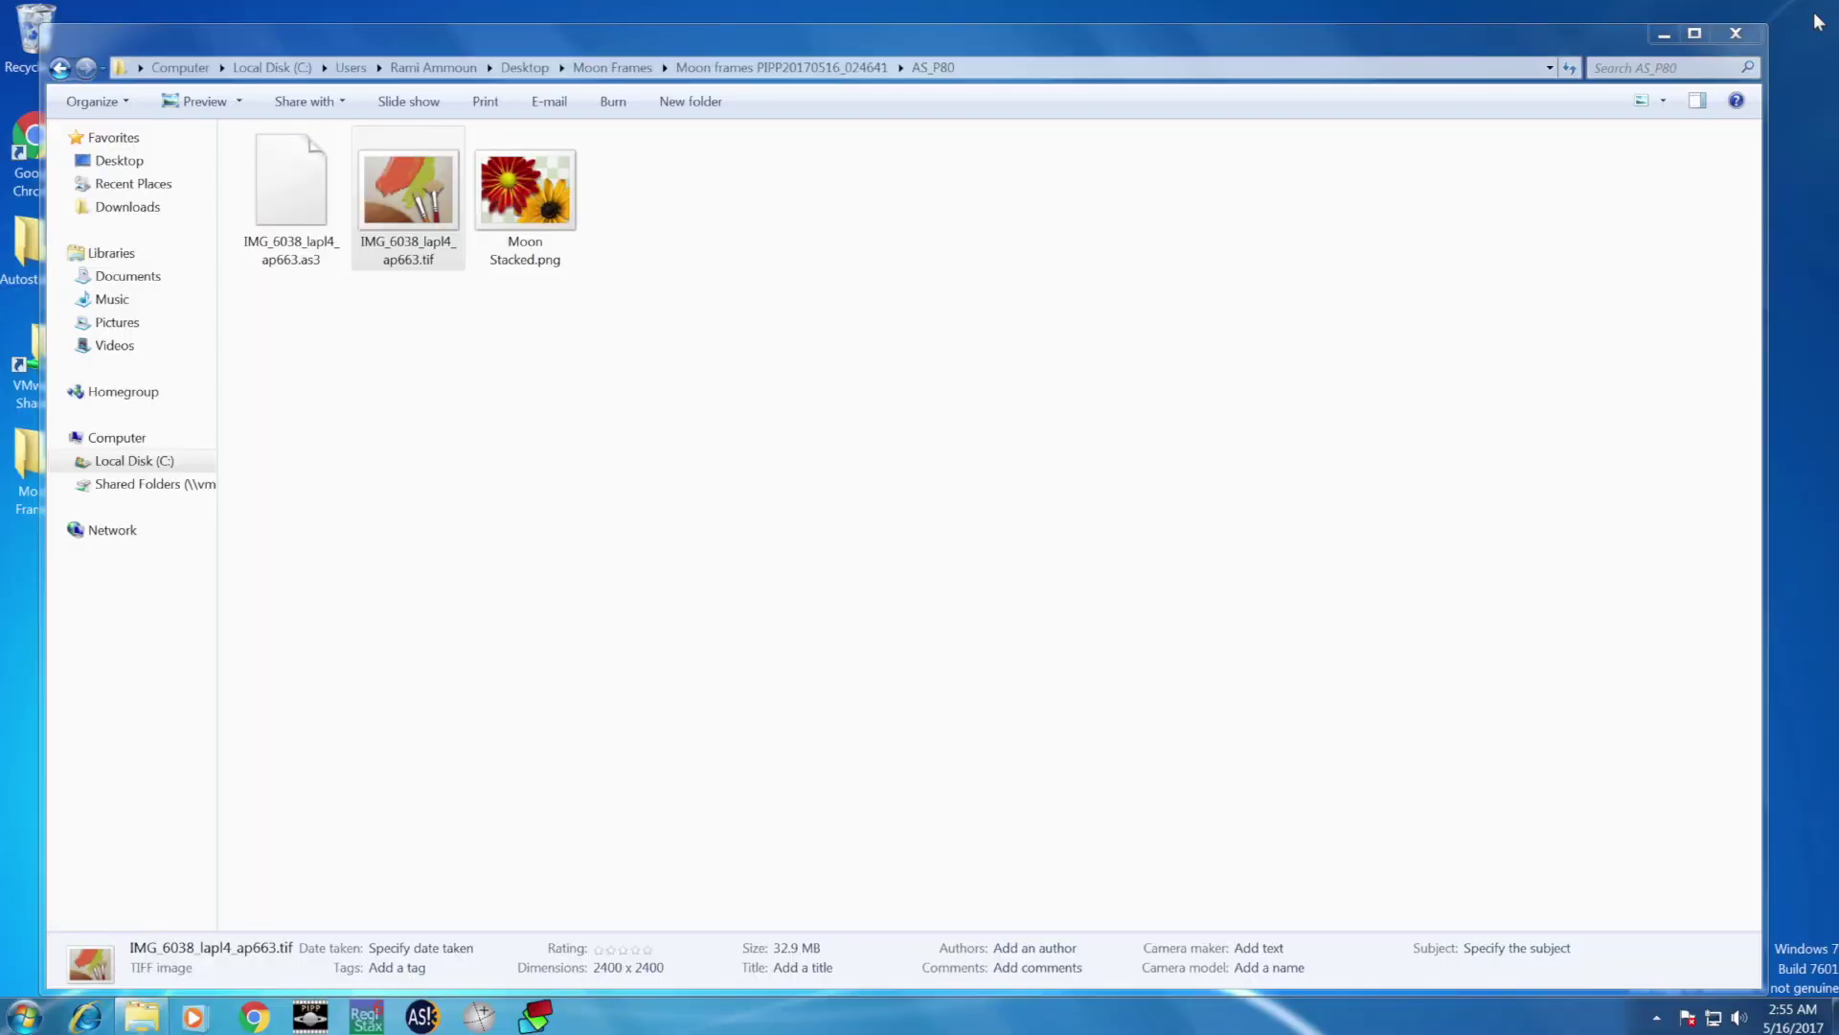
pyautogui.press('Right')
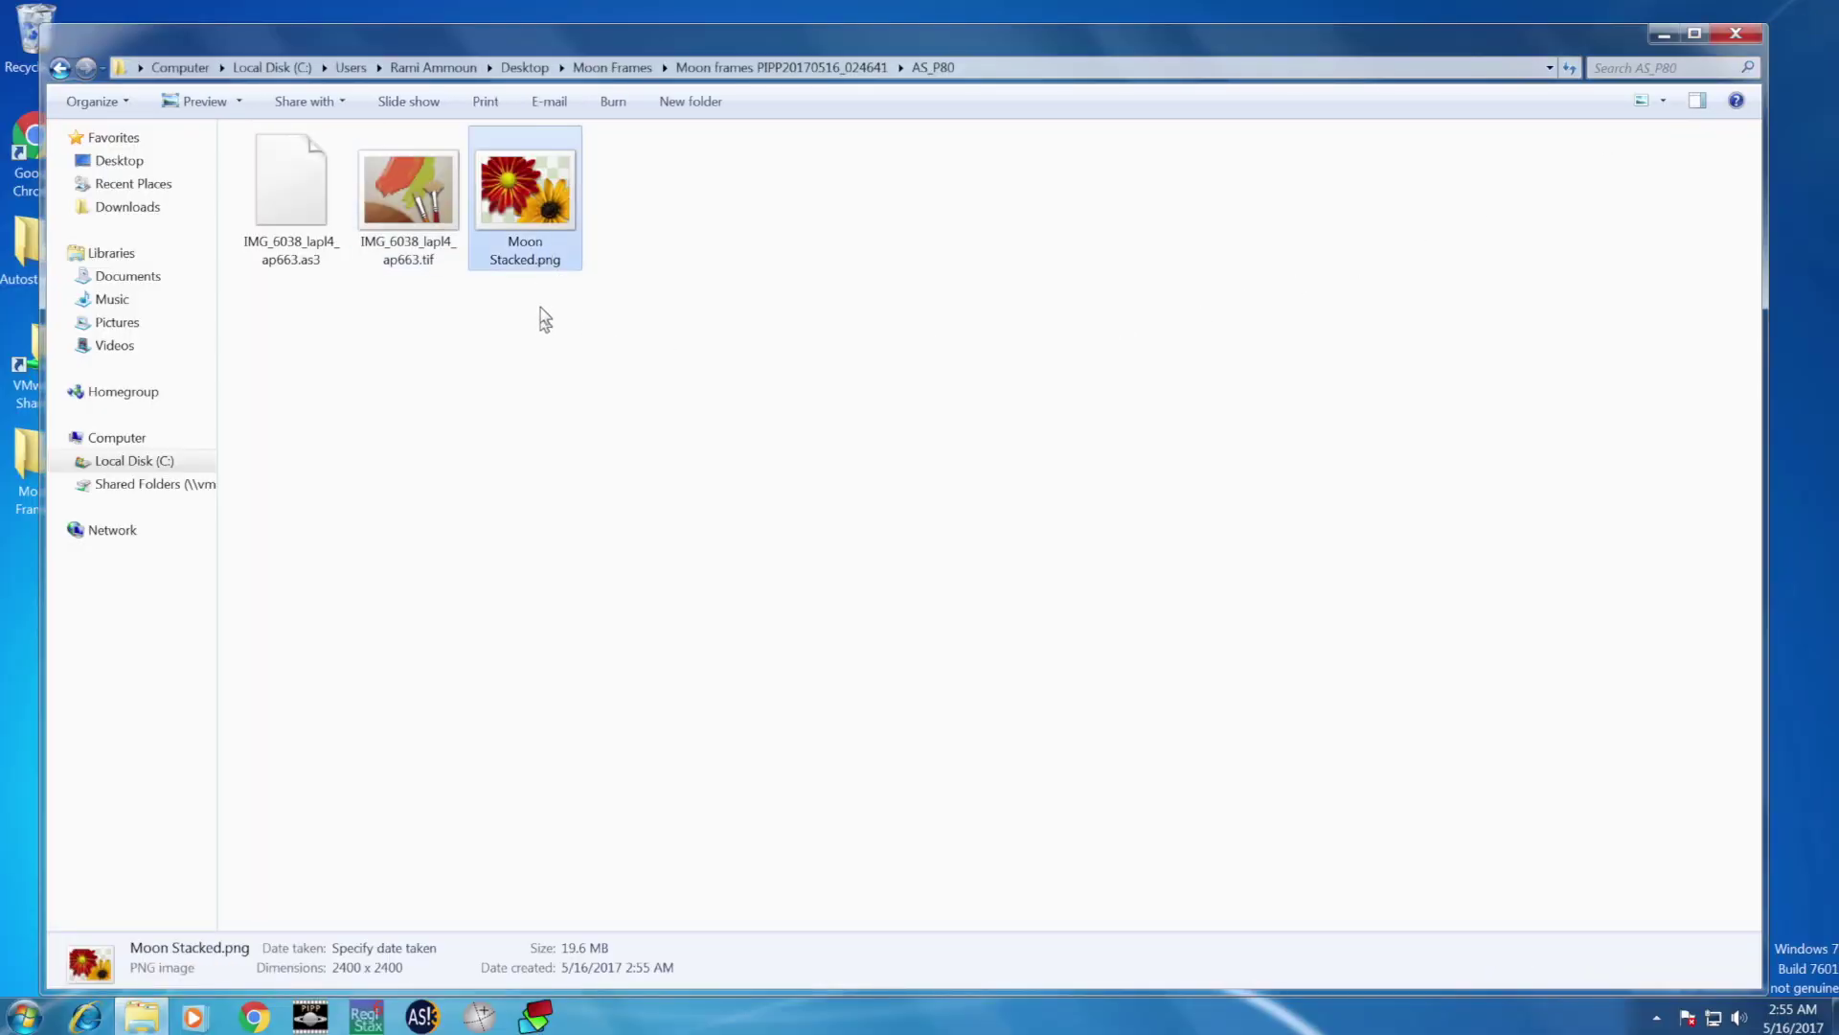
pyautogui.rightClick(544, 266)
pyautogui.click(600, 276)
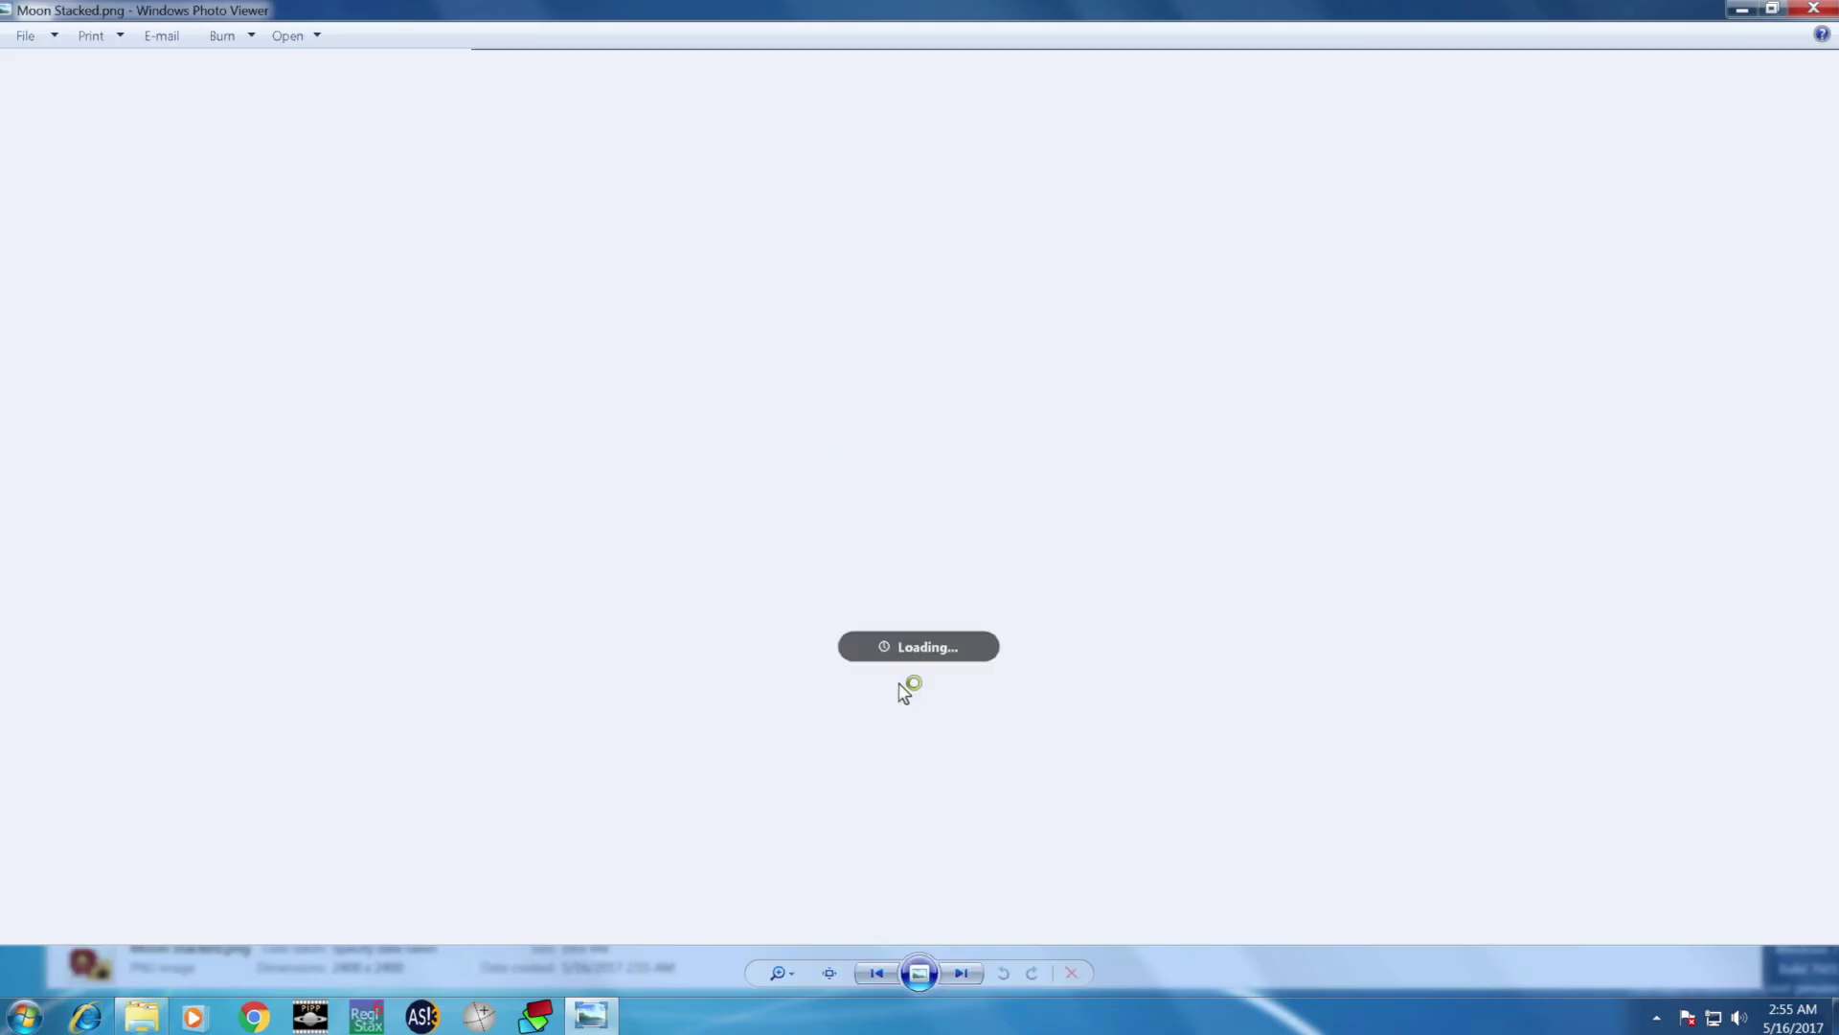